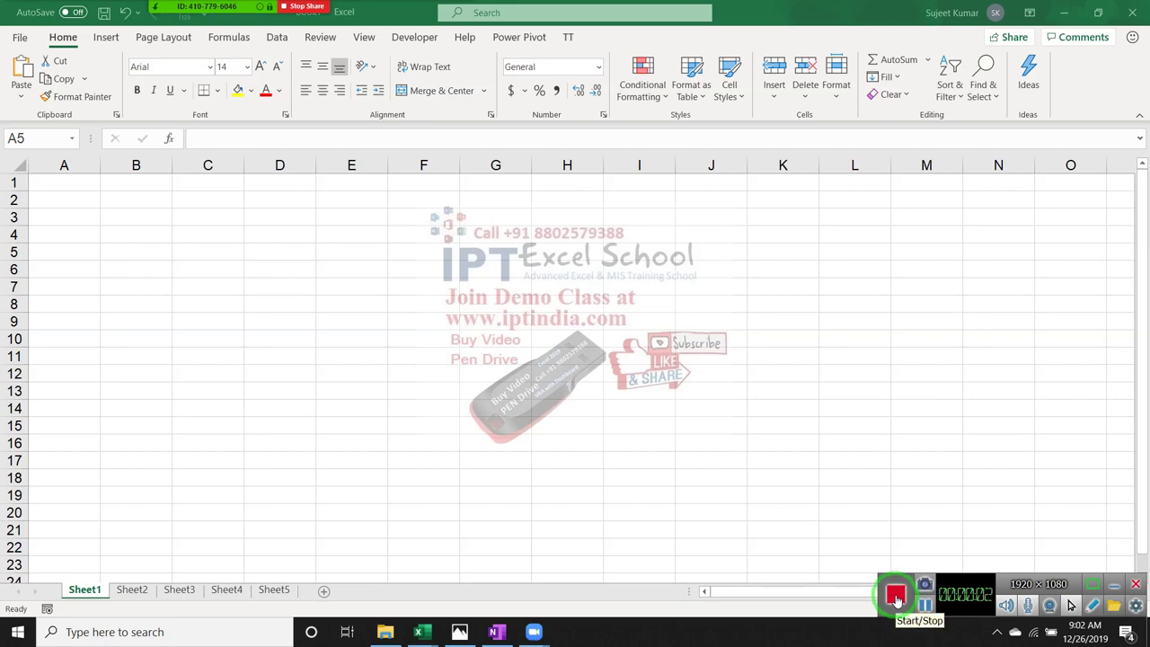
Minimize the blank Book1 workbook with Windows+D to reveal the desktop
{"action": "key", "text": "super+d"}
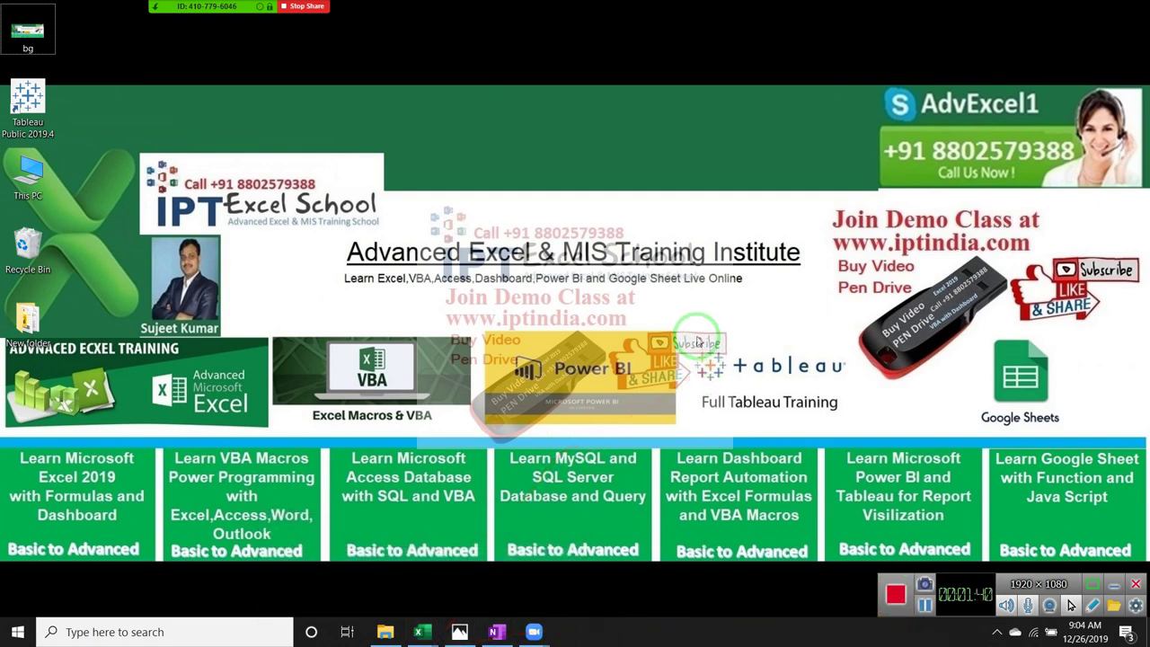
Move items around on the desktop and bring up the Zoom meeting windows
{"action": "left_click", "coordinate": [696, 340]}
{"action": "left_click_drag", "start_coordinate": [697, 340], "coordinate": [844, 410]}
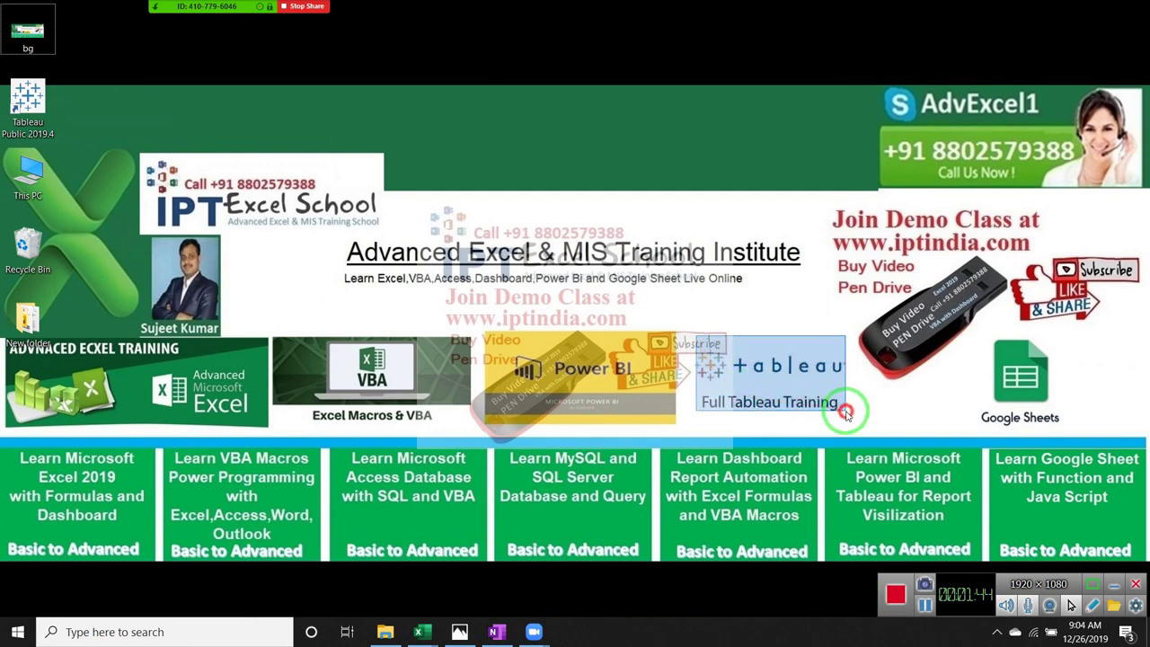
{"action": "left_click_drag", "start_coordinate": [498, 340], "coordinate": [645, 388]}
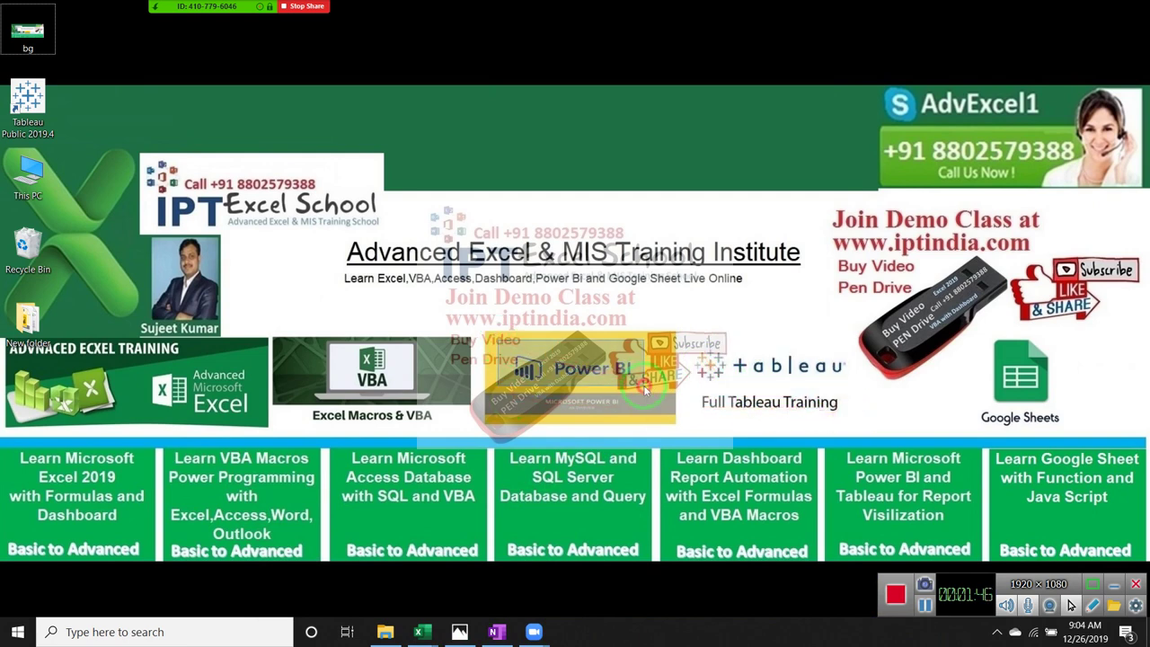
{"action": "left_click", "coordinate": [536, 632]}
{"action": "mouse_move", "coordinate": [536, 633]}
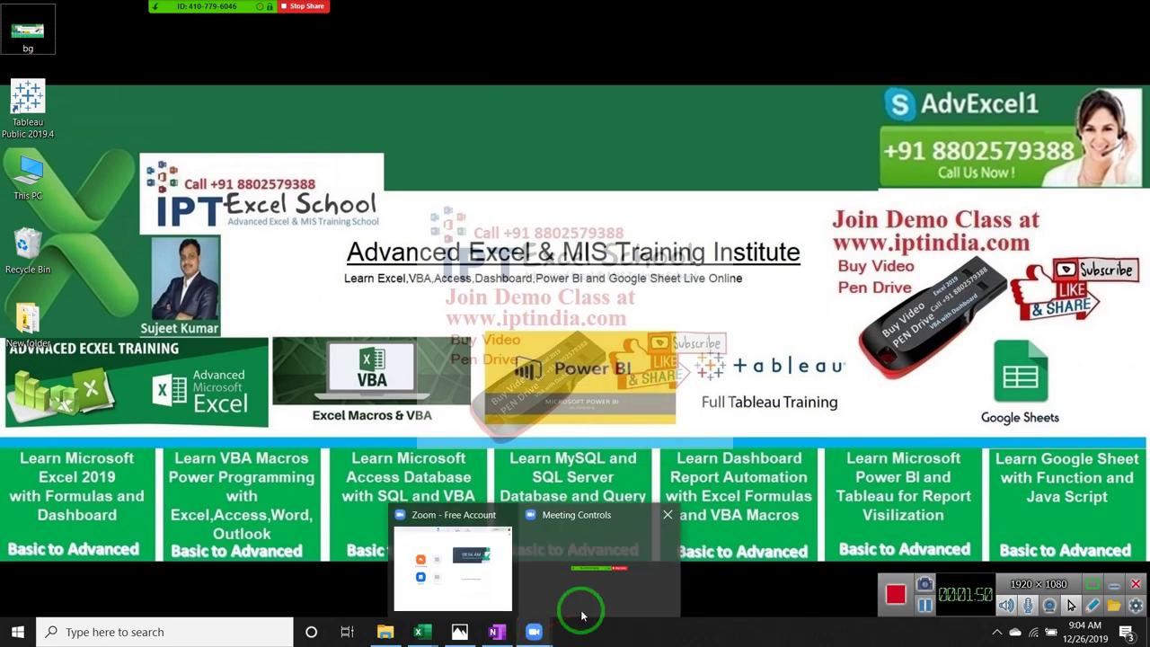
After a brief Start search for Excel, switch to the Book1 workbook from the taskbar
{"action": "key", "text": "super"}
{"action": "type", "text": "e"}
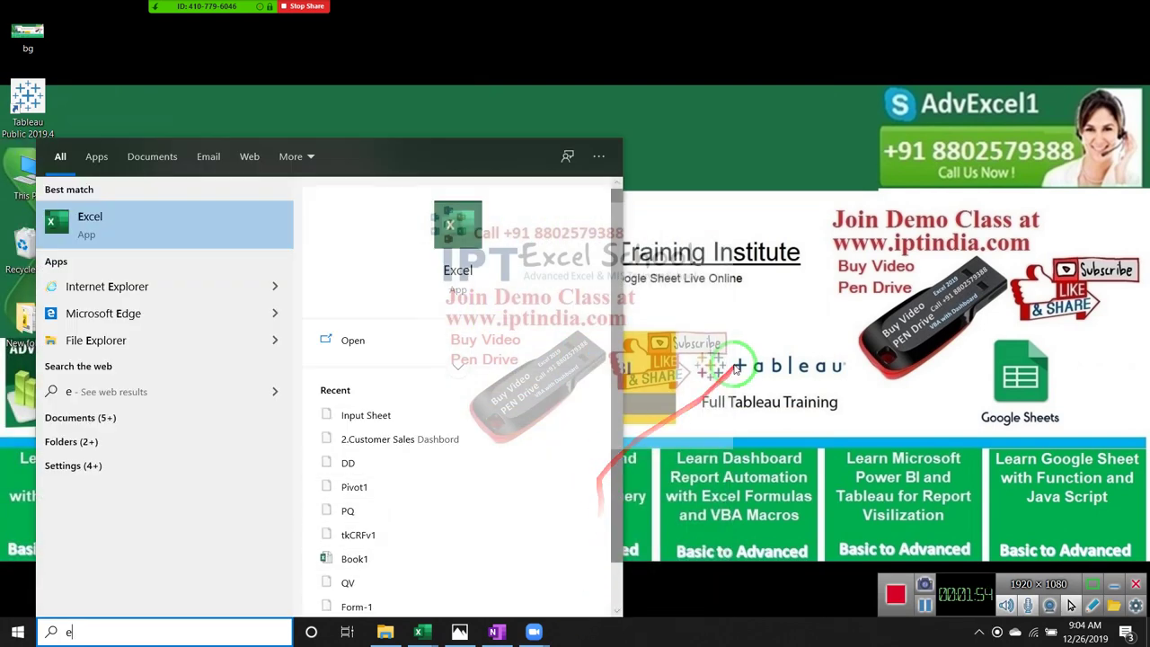
{"action": "left_click", "coordinate": [696, 435]}
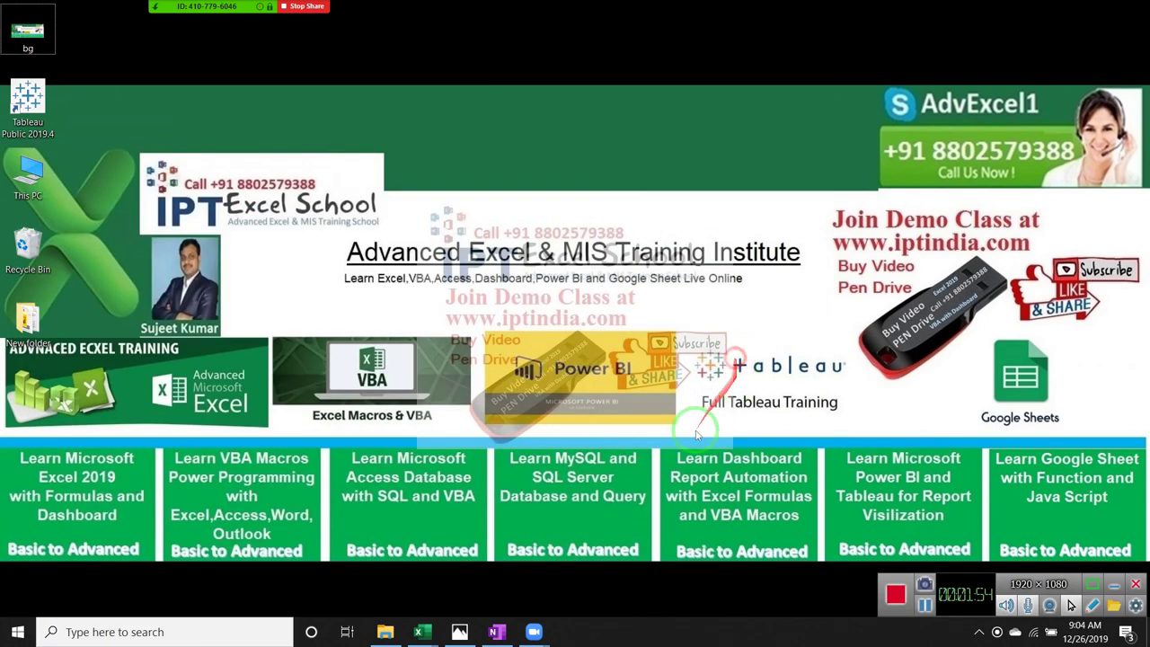
{"action": "left_click", "coordinate": [430, 635]}
{"action": "left_click", "coordinate": [442, 593]}
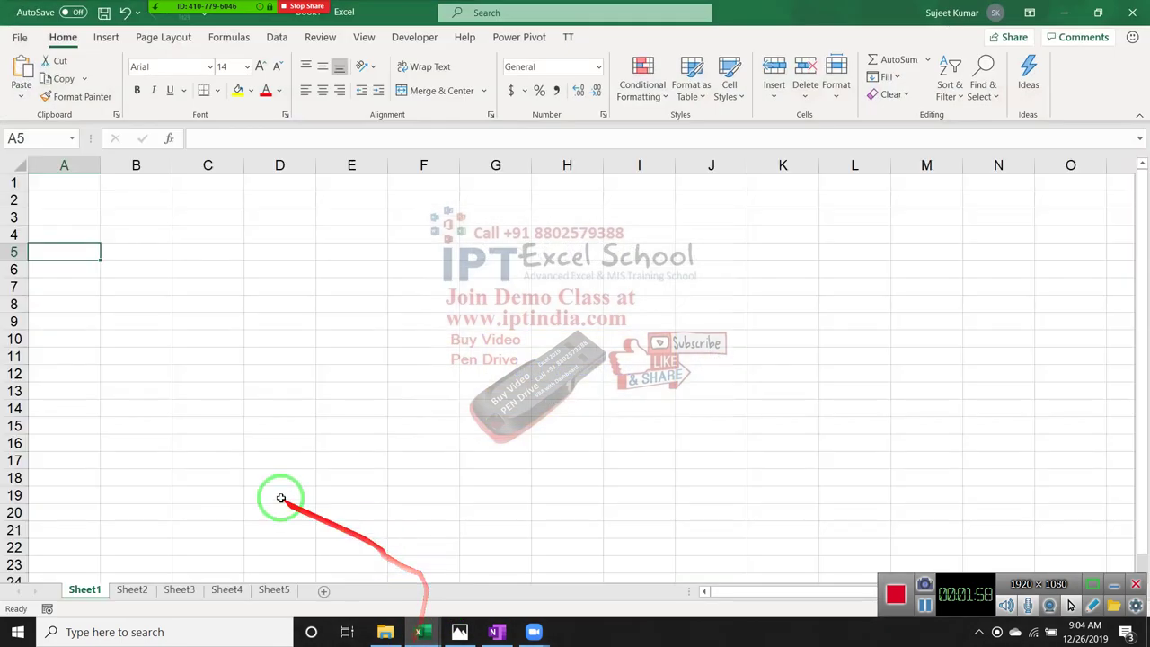
Open the DD workbook from the Recent list under File > Open
{"action": "left_click", "coordinate": [18, 38]}
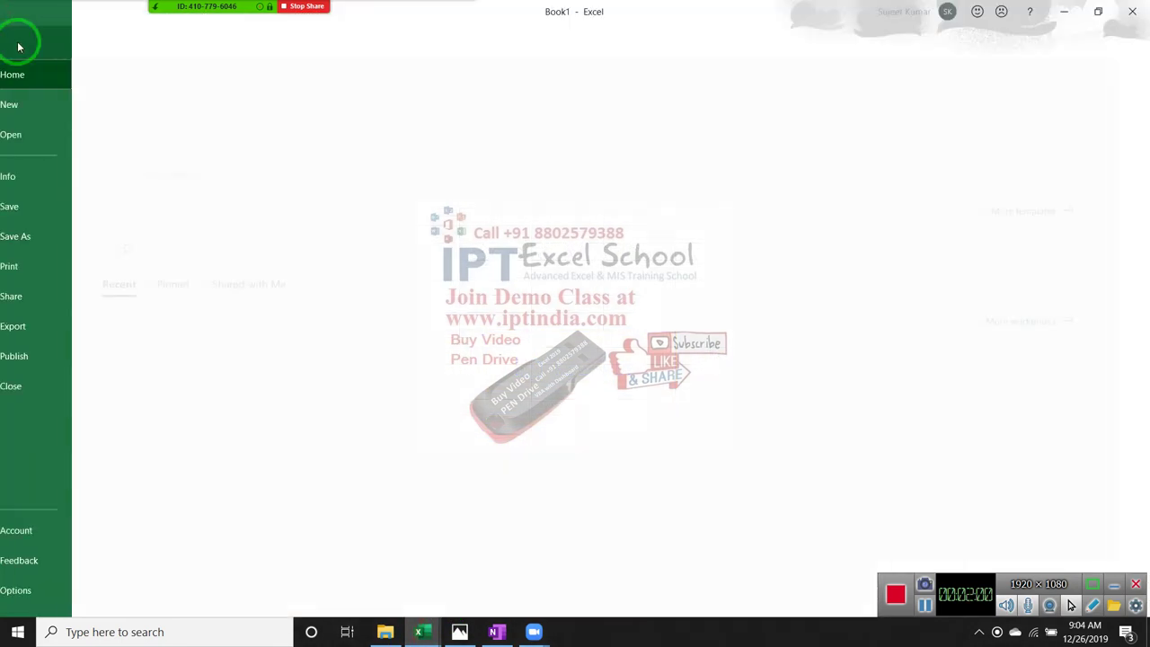
{"action": "left_click", "coordinate": [43, 134]}
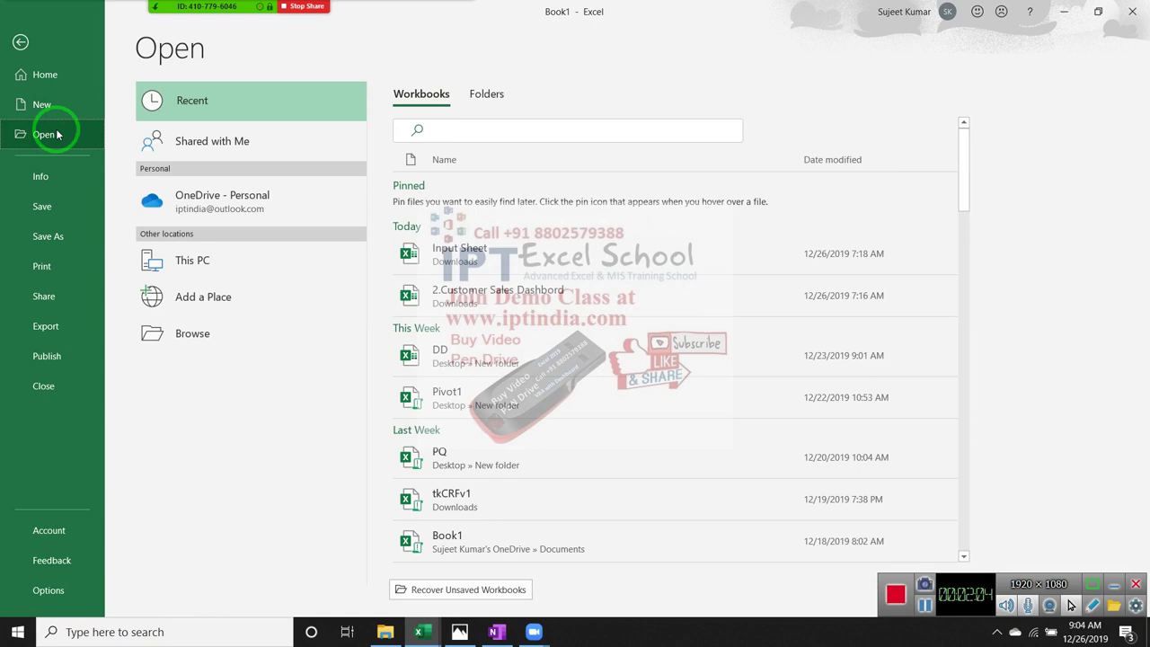
{"action": "left_click", "coordinate": [503, 362]}
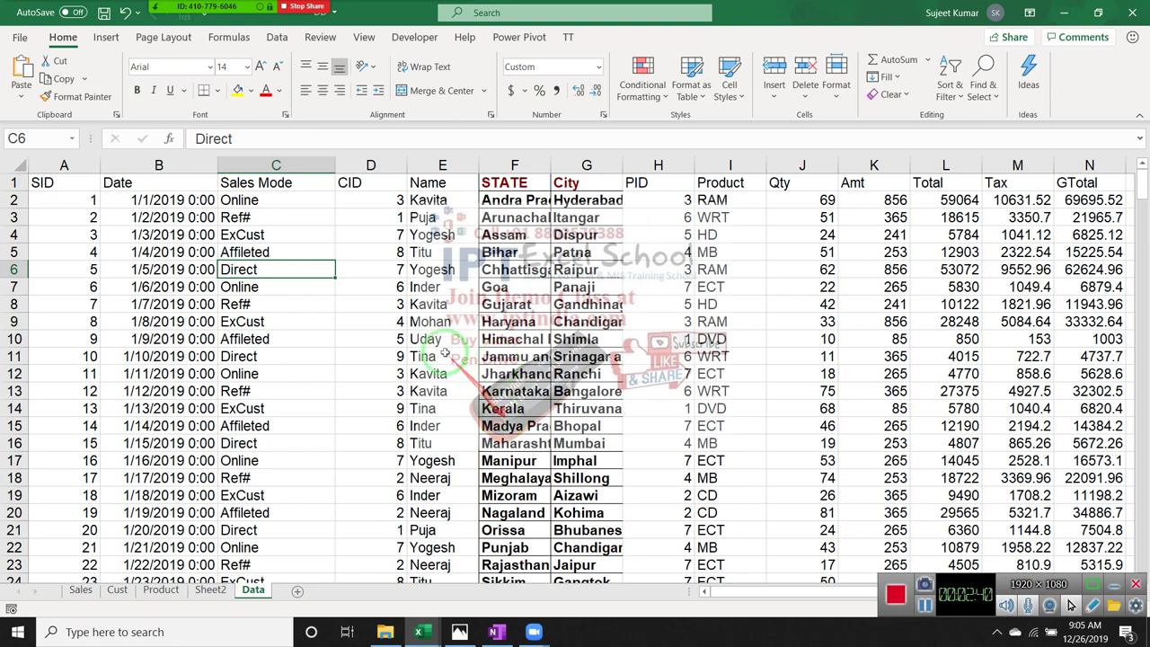
{"action": "left_click", "coordinate": [72, 183]}
{"action": "left_click", "coordinate": [151, 177]}
{"action": "left_click", "coordinate": [270, 183]}
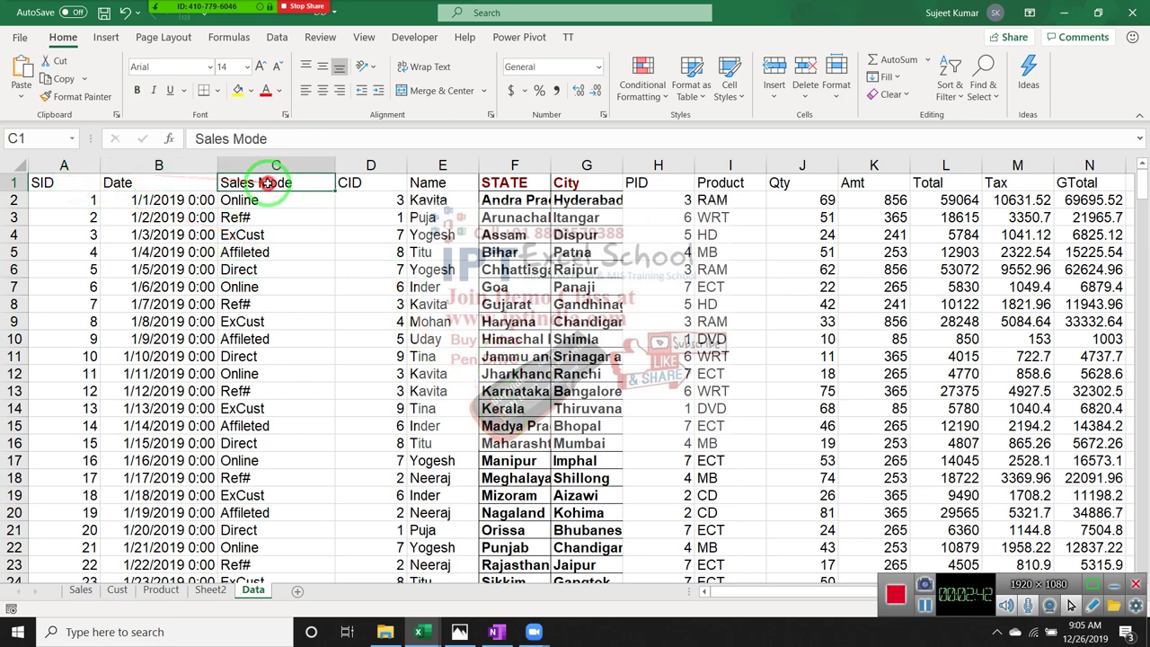
{"action": "left_click", "coordinate": [141, 166]}
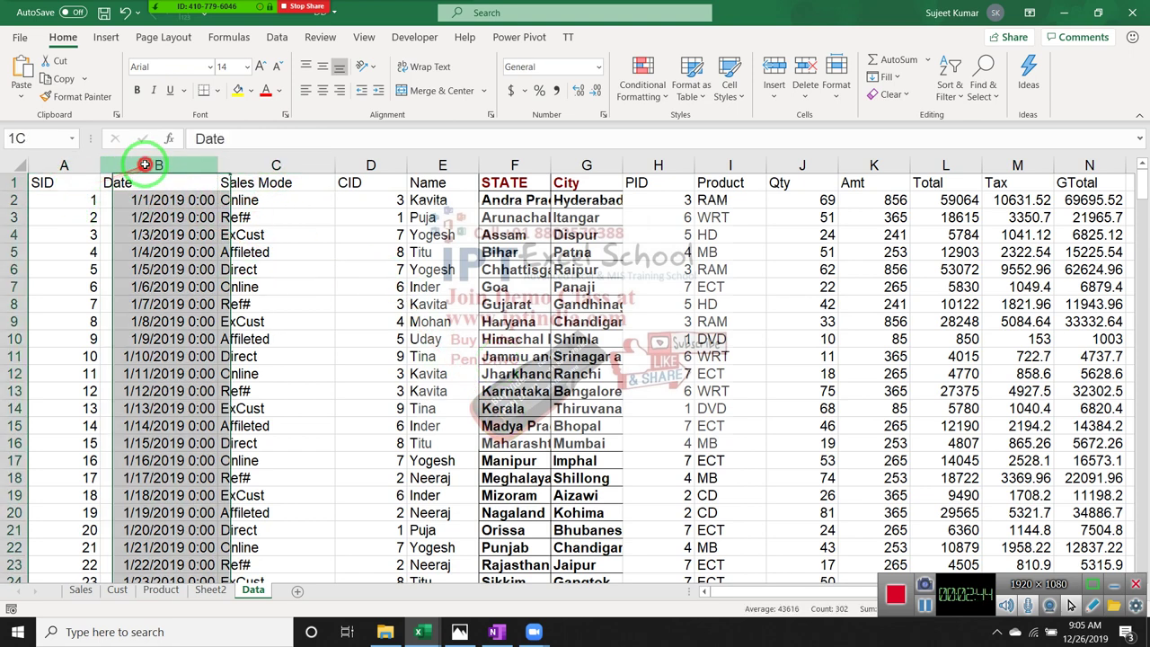
{"action": "left_click", "coordinate": [443, 165]}
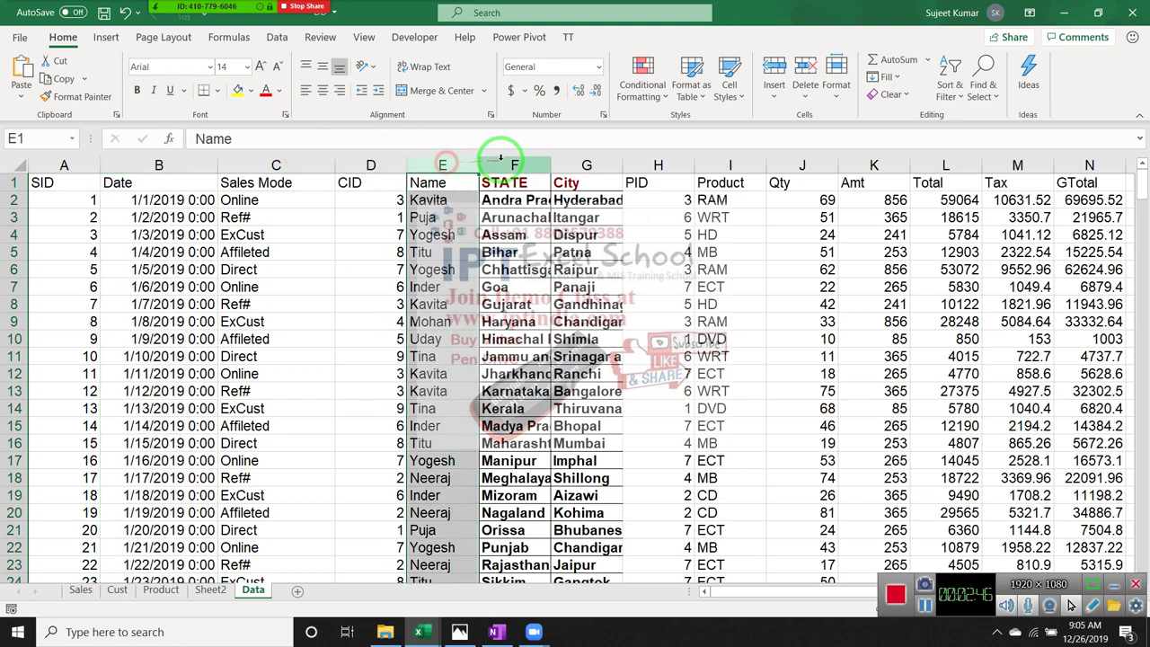
{"action": "left_click", "coordinate": [512, 164]}
{"action": "left_click", "coordinate": [645, 162]}
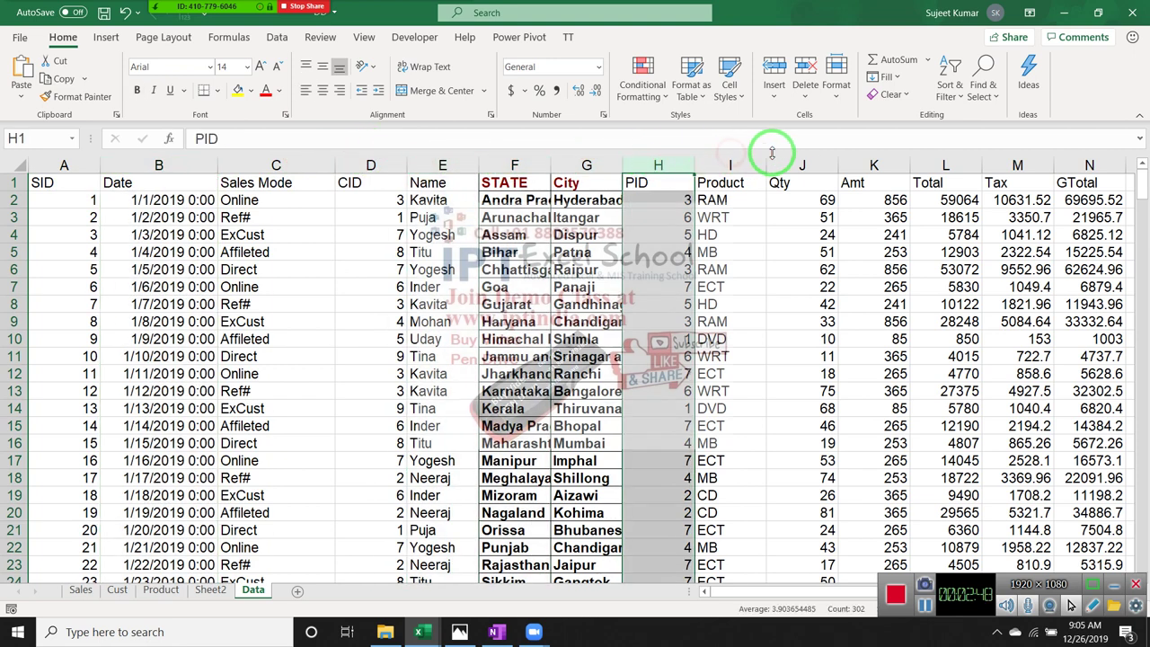
{"action": "left_click", "coordinate": [300, 247]}
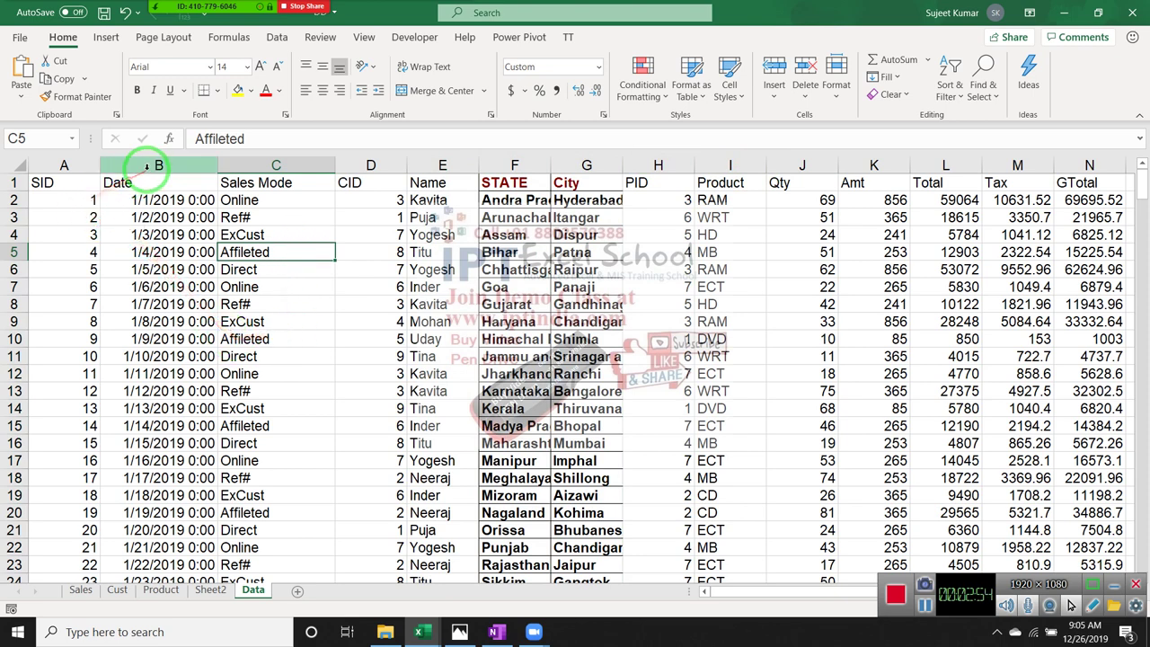
{"action": "left_click_drag", "start_coordinate": [149, 162], "coordinate": [426, 167]}
{"action": "left_click", "coordinate": [258, 162]}
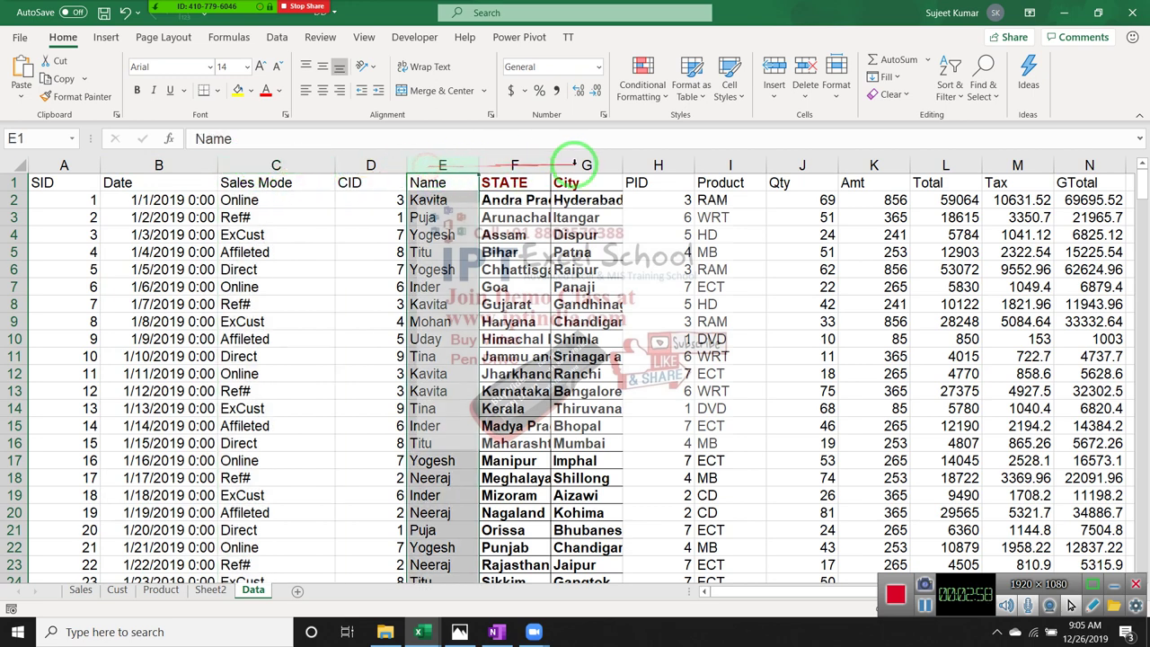
{"action": "left_click_drag", "start_coordinate": [522, 165], "coordinate": [586, 166]}
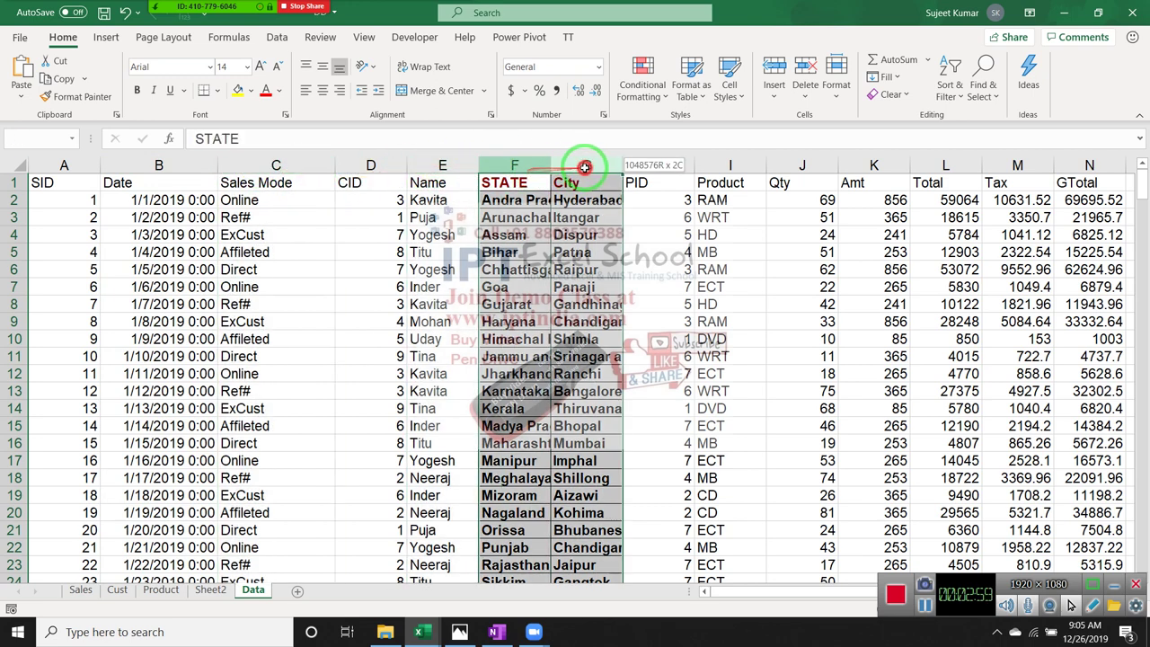
{"action": "left_click", "coordinate": [729, 165]}
{"action": "left_click", "coordinate": [784, 166]}
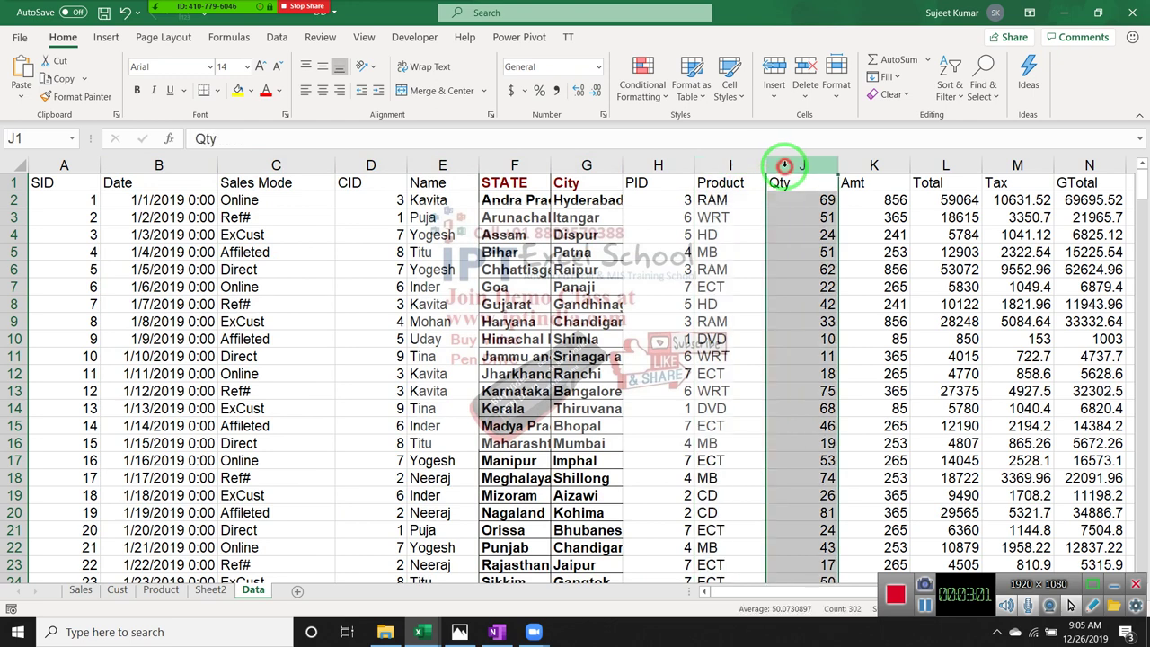
{"action": "left_click", "coordinate": [870, 166]}
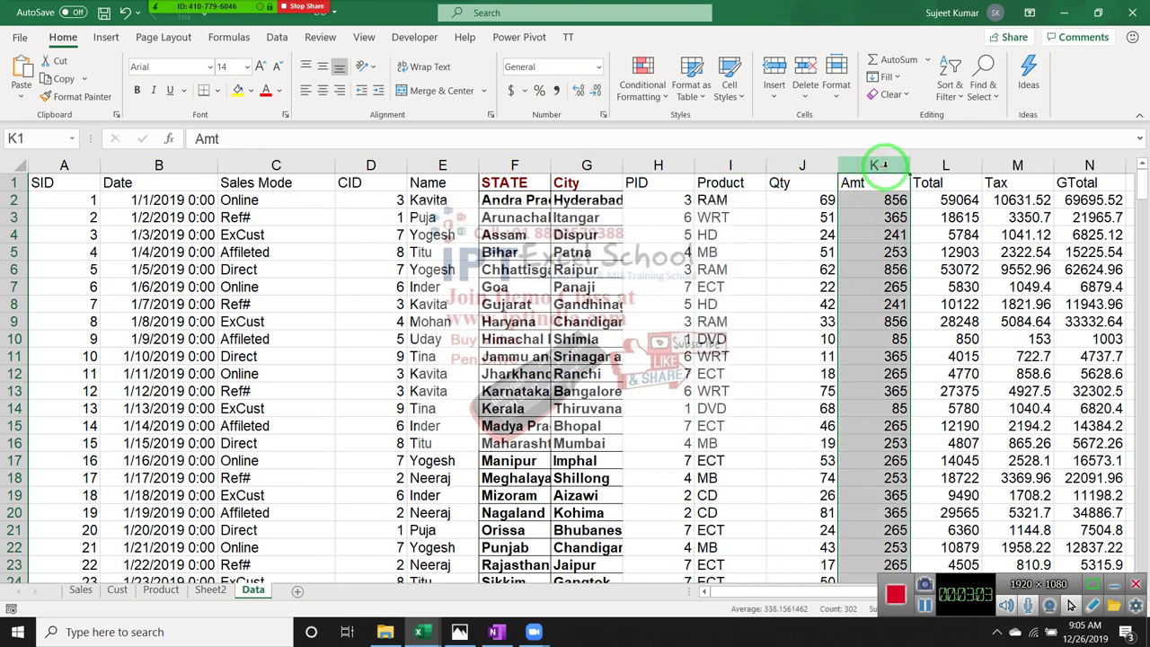
{"action": "left_click", "coordinate": [945, 165]}
{"action": "left_click", "coordinate": [1018, 165]}
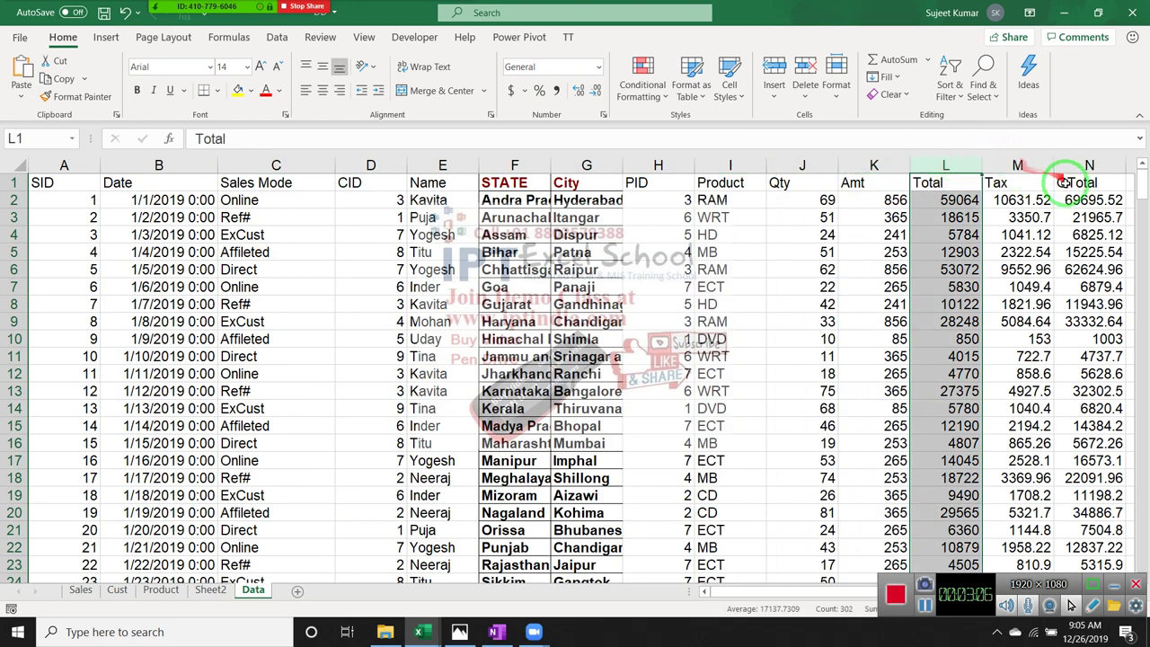
{"action": "left_click", "coordinate": [1079, 166]}
{"action": "key", "text": "Right"}
{"action": "key", "text": "Left"}
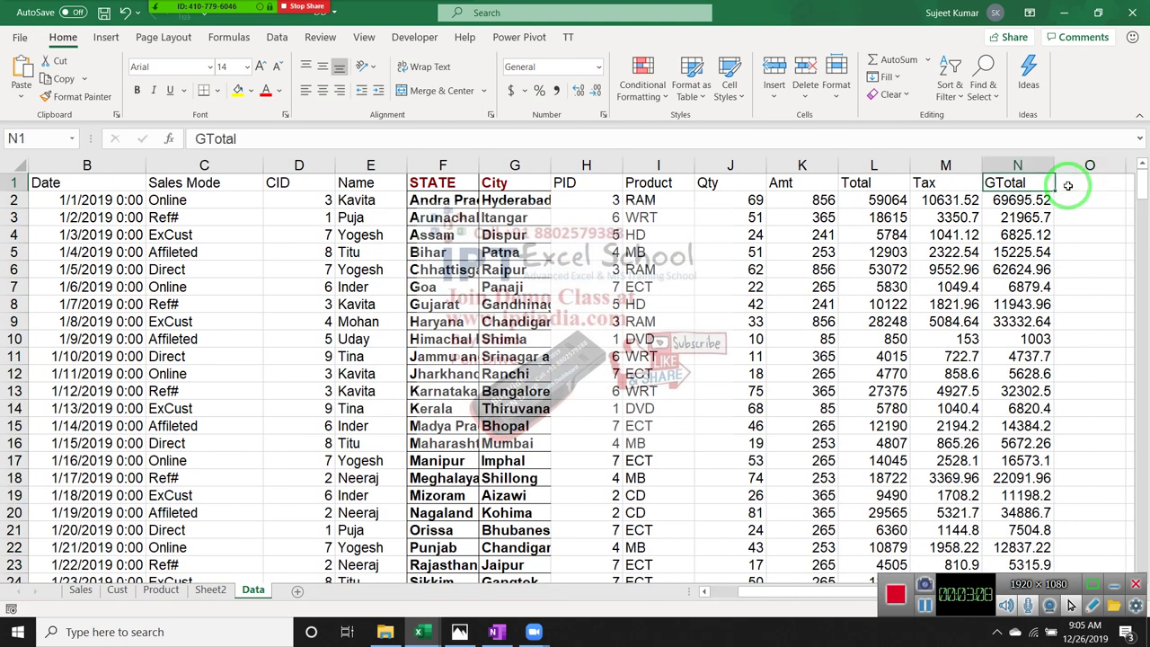
{"action": "key", "text": "Left"}
{"action": "key", "text": "Left"}
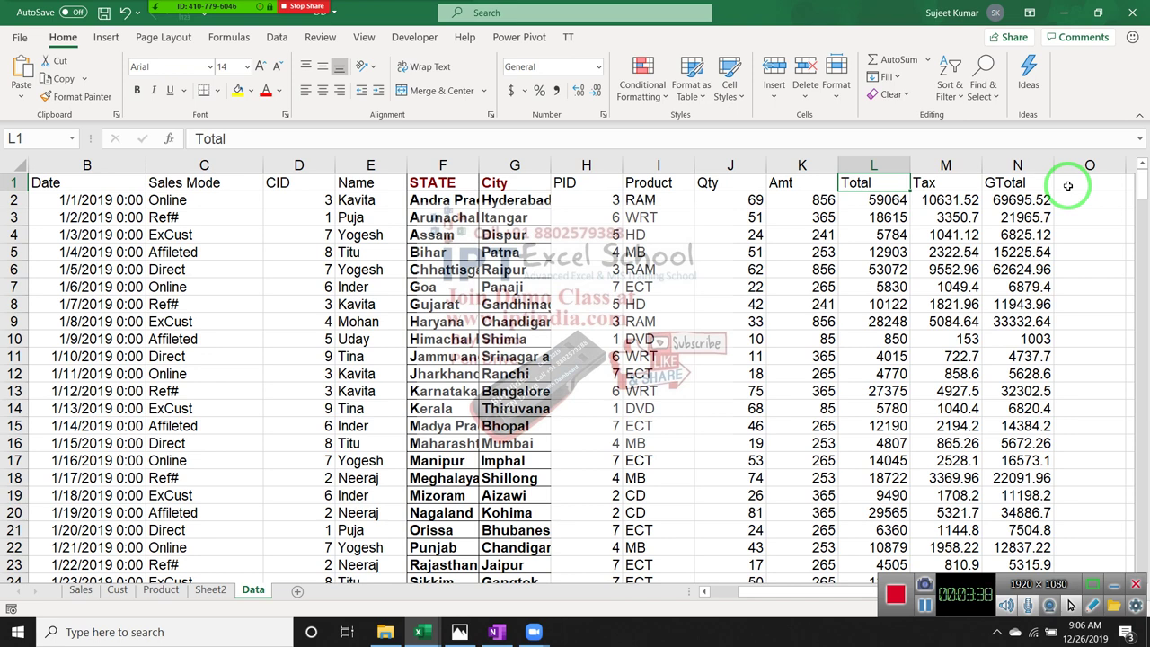
Insert a blank row at row 12 of the Data sheet, splitting the records after SID 10
{"action": "left_click", "coordinate": [946, 200]}
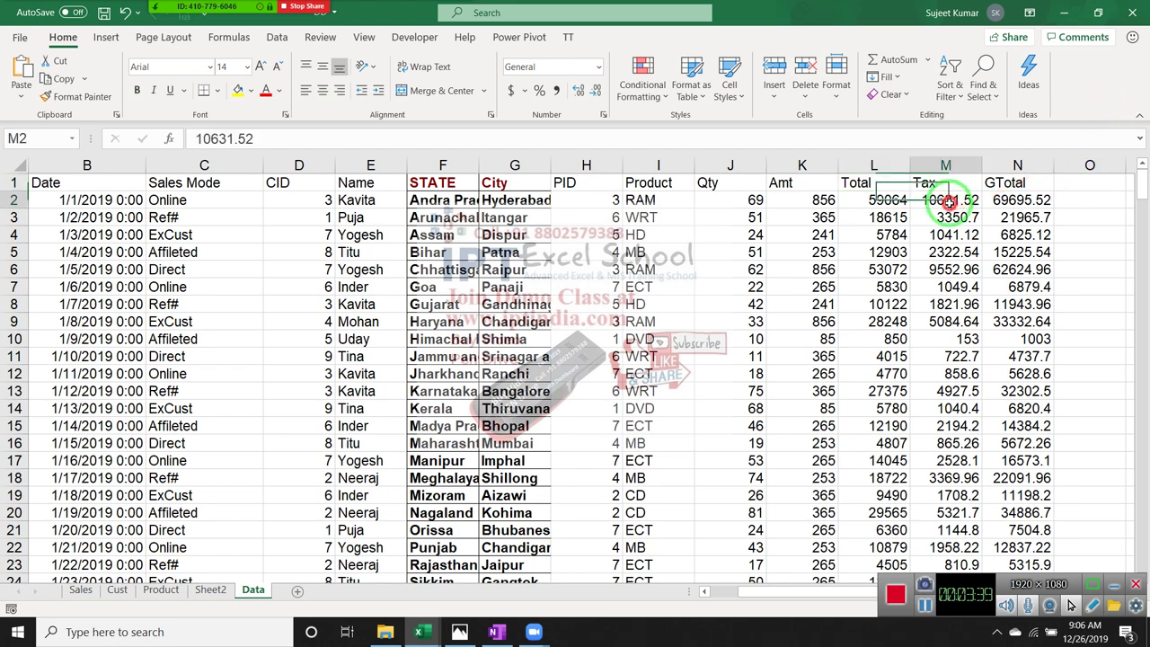
{"action": "left_click", "coordinate": [559, 182]}
{"action": "key", "text": "ctrl+Home"}
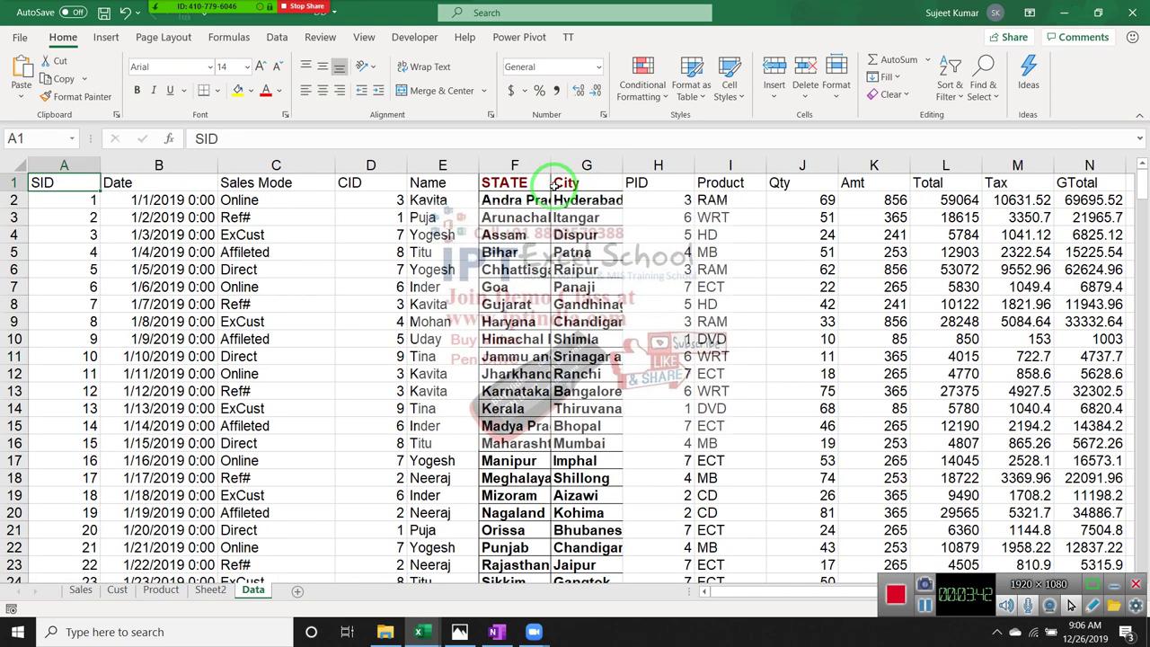
{"action": "key", "text": "Down"}
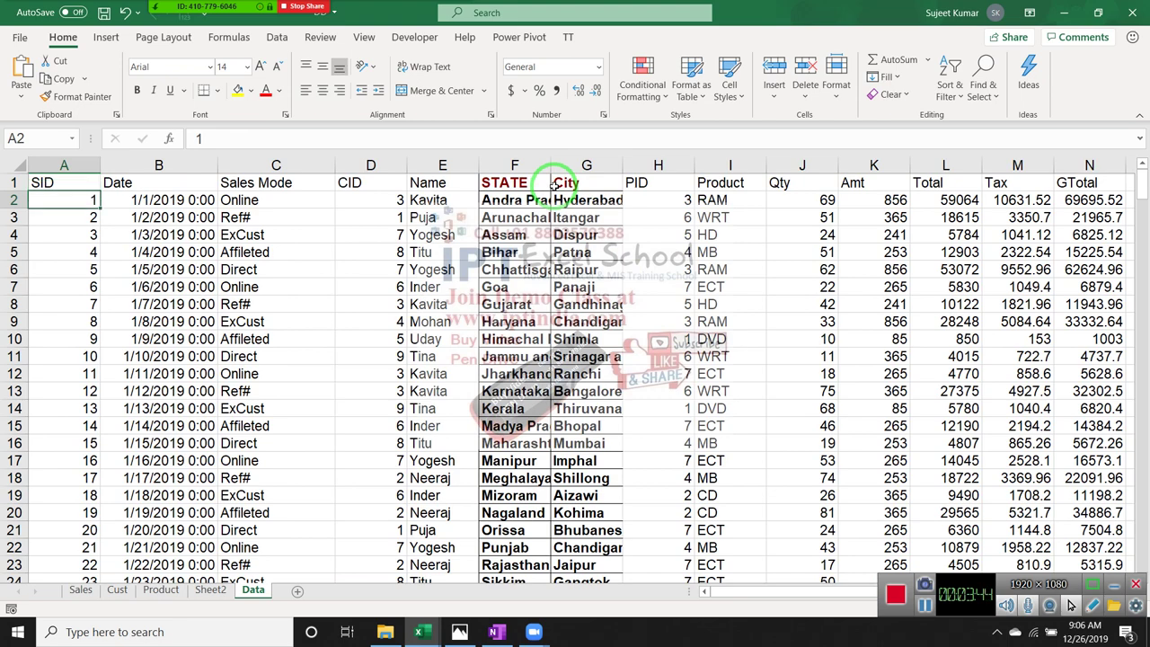
{"action": "left_click", "coordinate": [16, 374]}
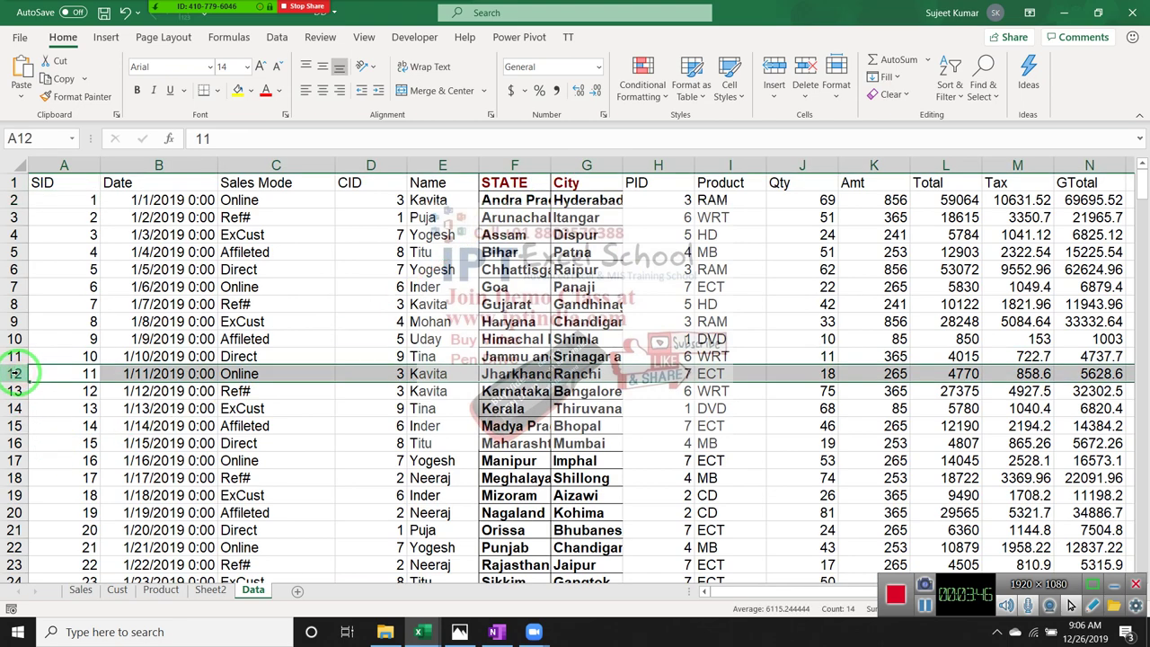
{"action": "key", "text": "ctrl+plus"}
{"action": "key", "text": "Up"}
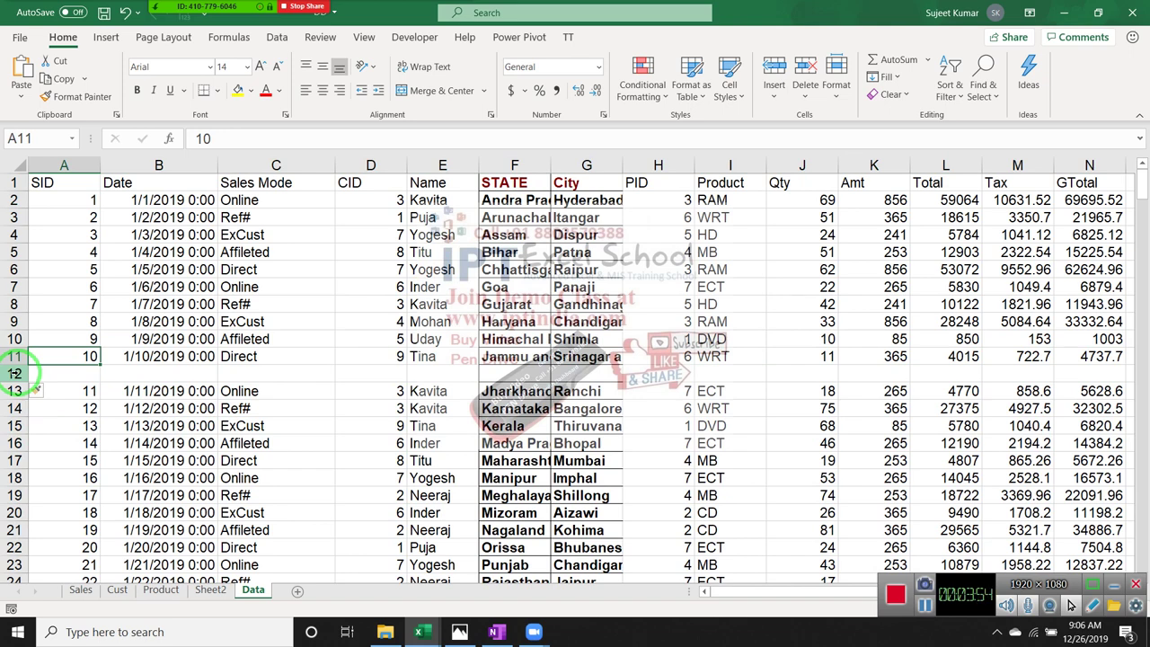
{"action": "key", "text": "ctrl+Up"}
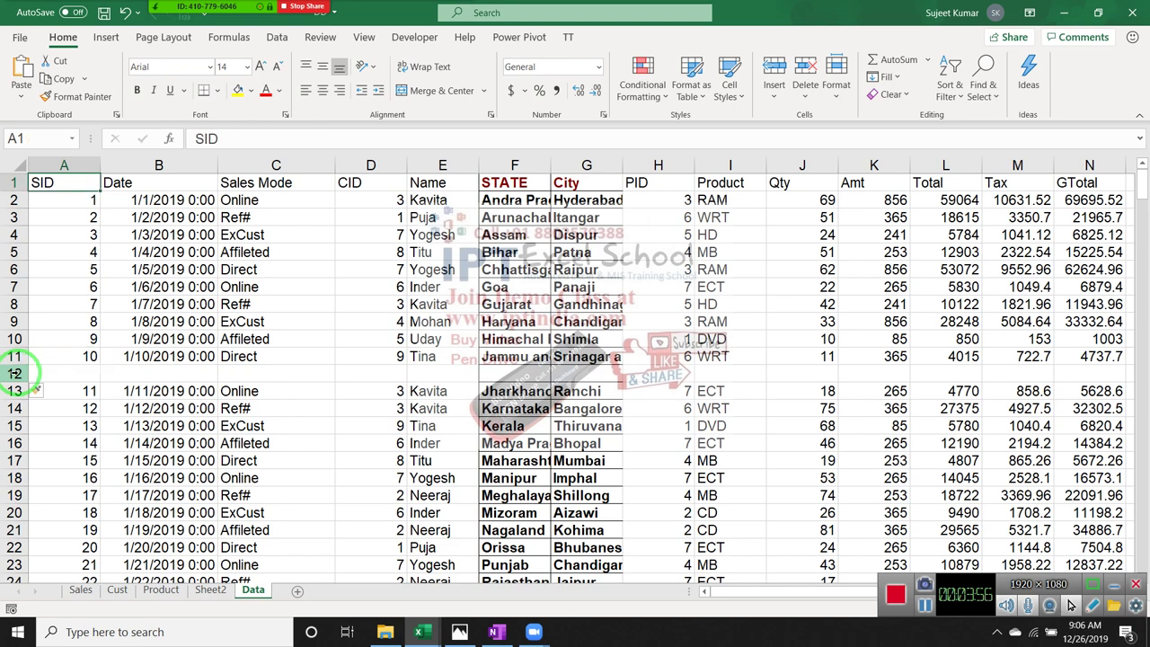
Test how Ctrl+Shift+arrow and Ctrl+A selections stop at the blank row 12
{"action": "key", "text": "ctrl+shift+Right"}
{"action": "key", "text": "ctrl+shift+Down"}
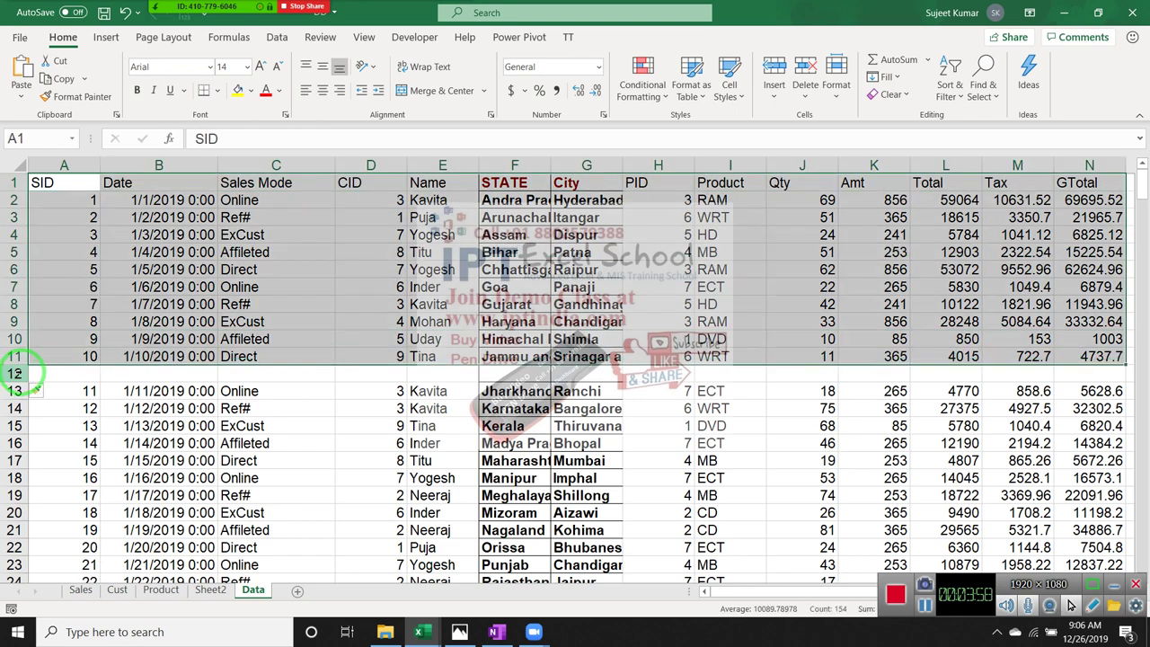
{"action": "key", "text": "ctrl+Home"}
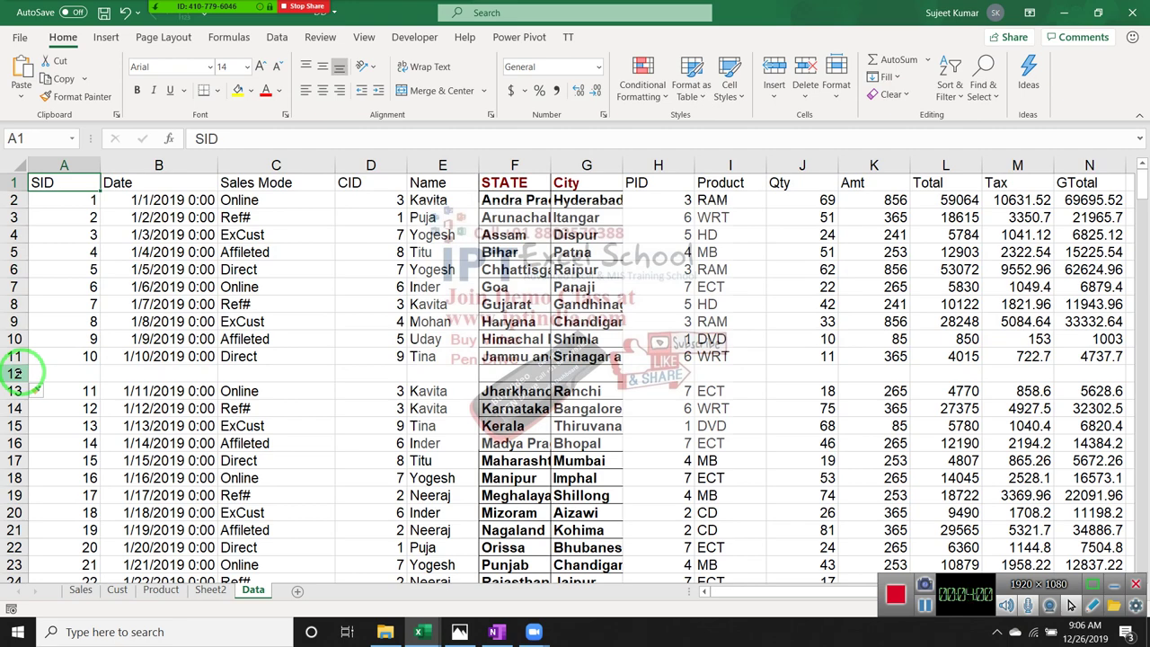
{"action": "key", "text": "shift+Right"}
{"action": "key", "text": "ctrl+shift+Down"}
{"action": "key", "text": "ctrl+shift+Right"}
{"action": "key", "text": "ctrl+shift+Down"}
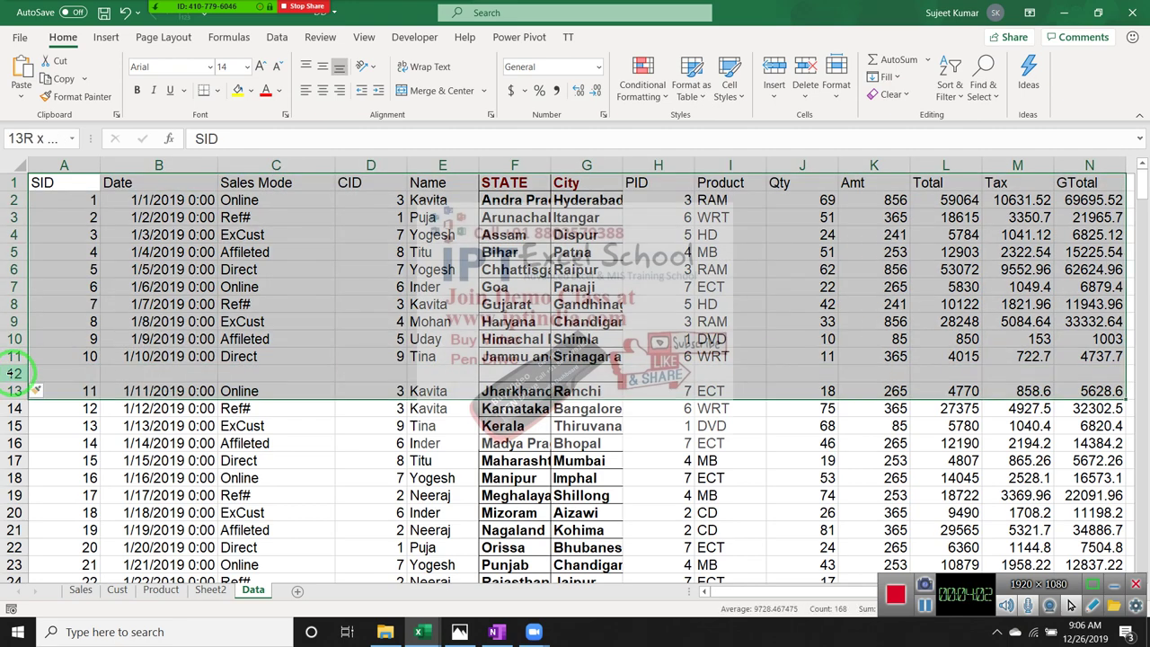
{"action": "key", "text": "ctrl+shift+Down"}
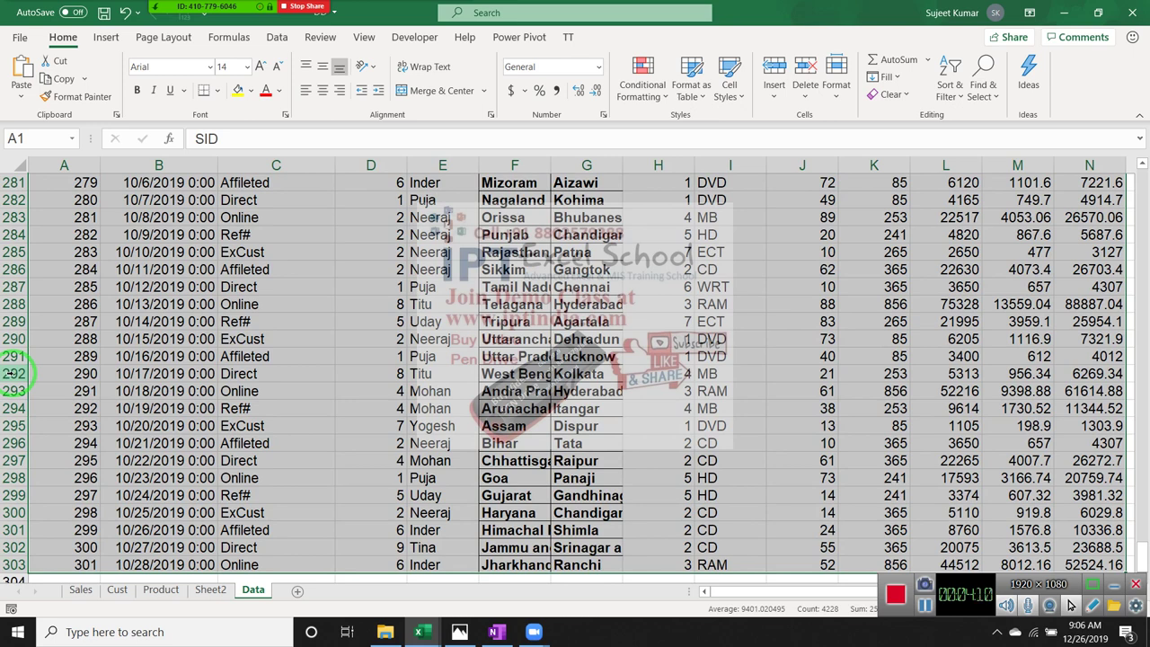
{"action": "key", "text": "ctrl+Home"}
{"action": "key", "text": "ctrl+a"}
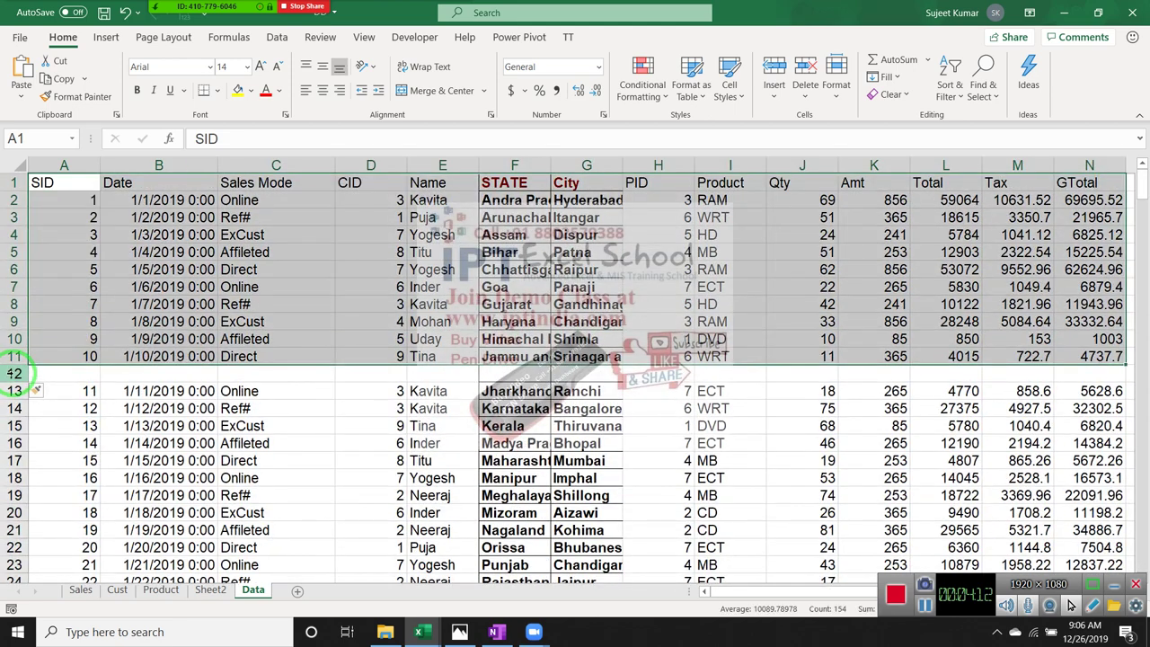
Delete the empty row 12 and check the header row runs from SID to GTotal
{"action": "key", "text": "Down"}
{"action": "key", "text": "Down"}
{"action": "key", "text": "Down"}
{"action": "key", "text": "Down"}
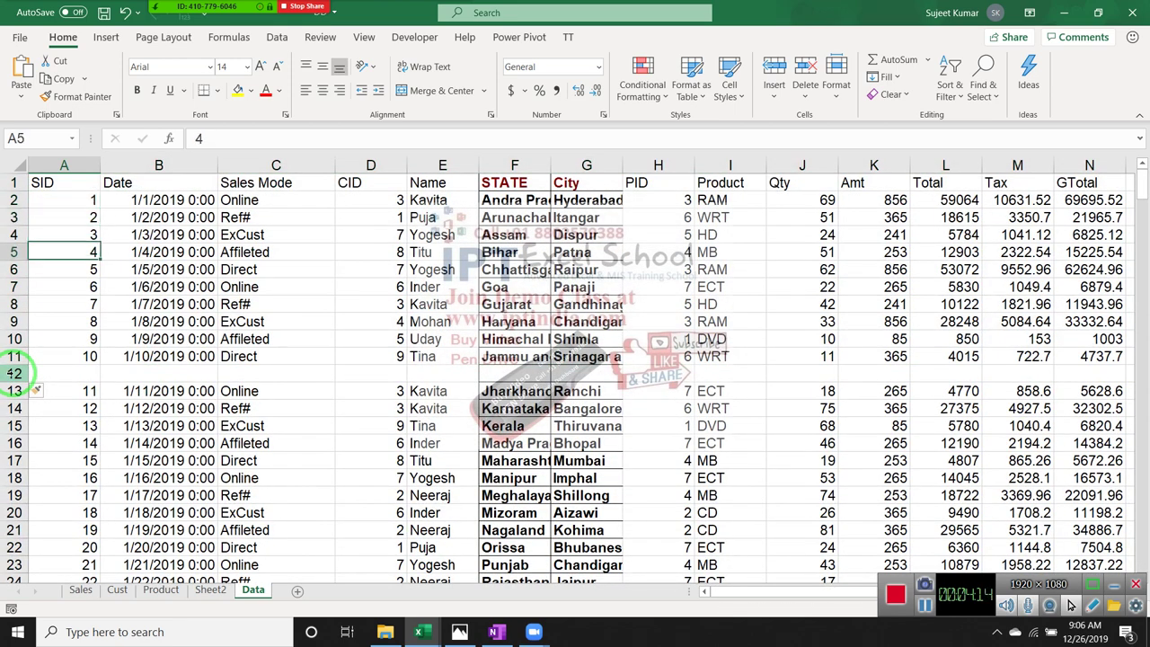
{"action": "key", "text": "Down"}
{"action": "key", "text": "Down"}
{"action": "key", "text": "Down"}
{"action": "key", "text": "Down"}
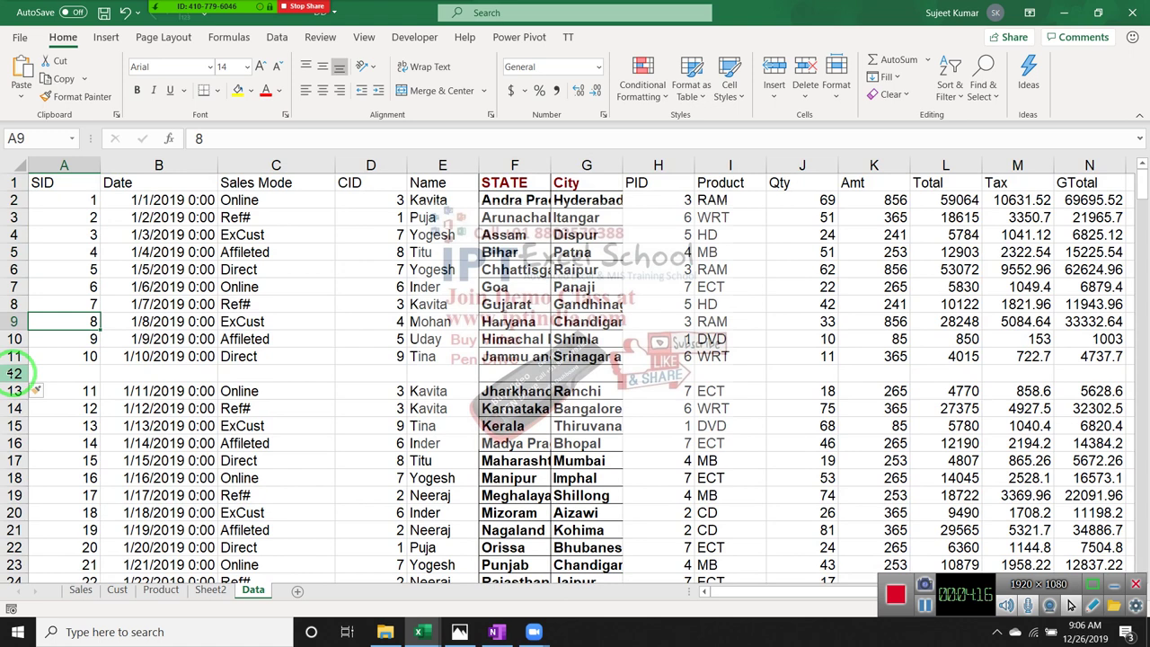
{"action": "key", "text": "Down"}
{"action": "key", "text": "Down"}
{"action": "key", "text": "Down"}
{"action": "key", "text": "shift+space"}
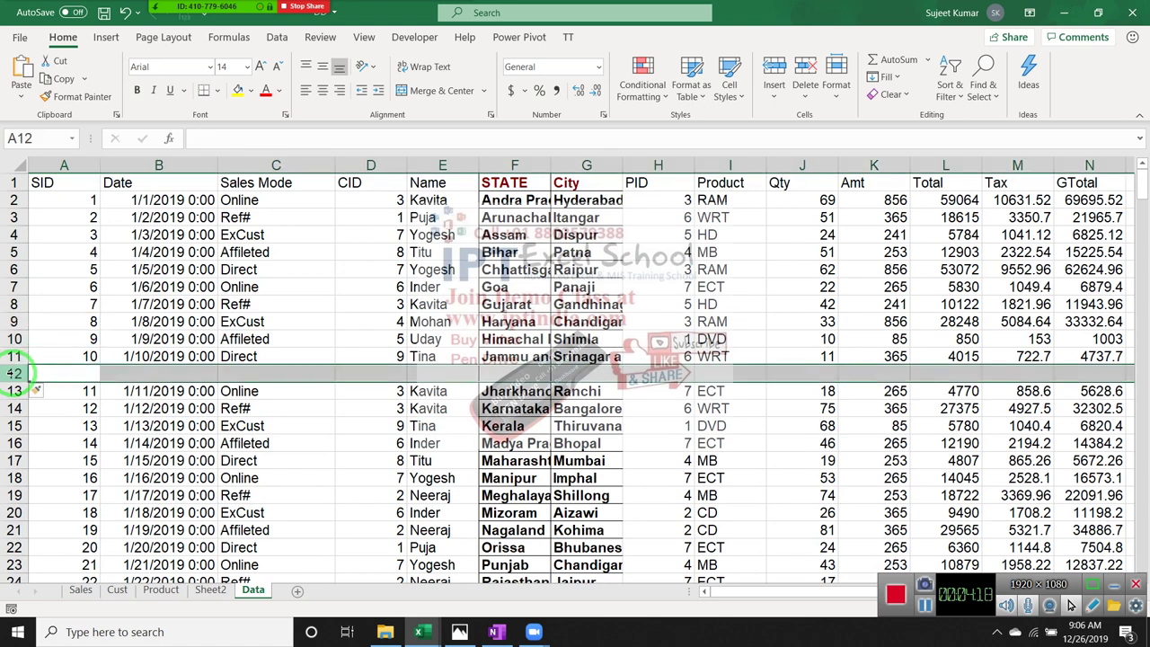
{"action": "key", "text": "ctrl+minus"}
{"action": "key", "text": "Up"}
{"action": "key", "text": "Up"}
{"action": "key", "text": "ctrl+Home"}
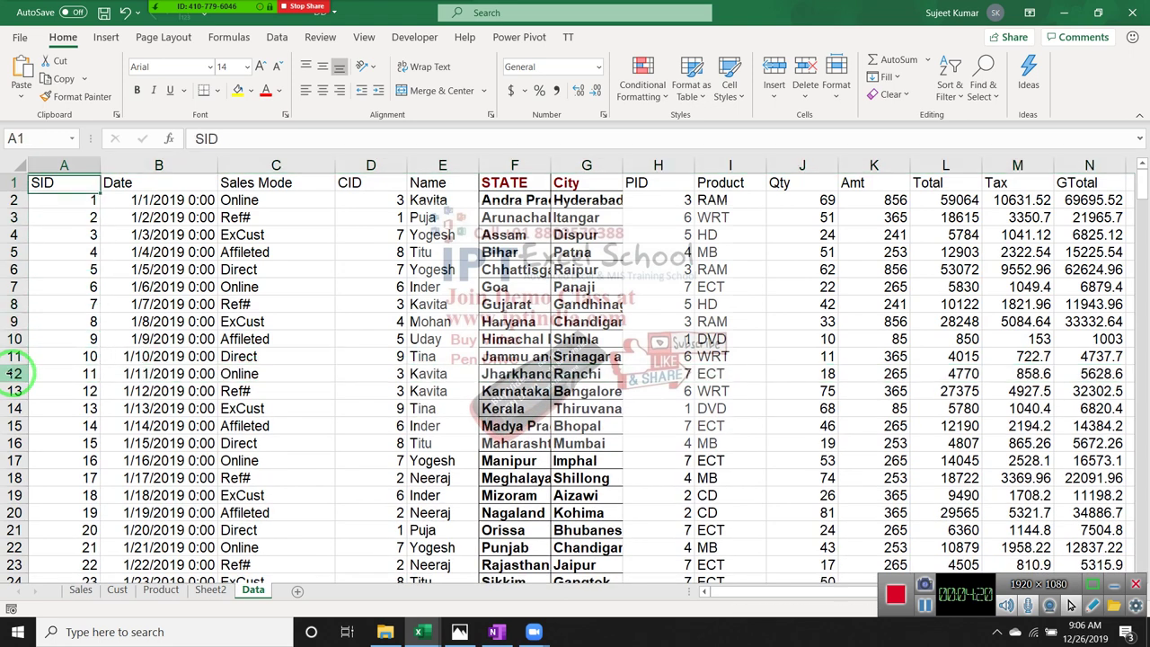
{"action": "key", "text": "Right"}
{"action": "key", "text": "Right"}
{"action": "key", "text": "Right"}
{"action": "key", "text": "Right"}
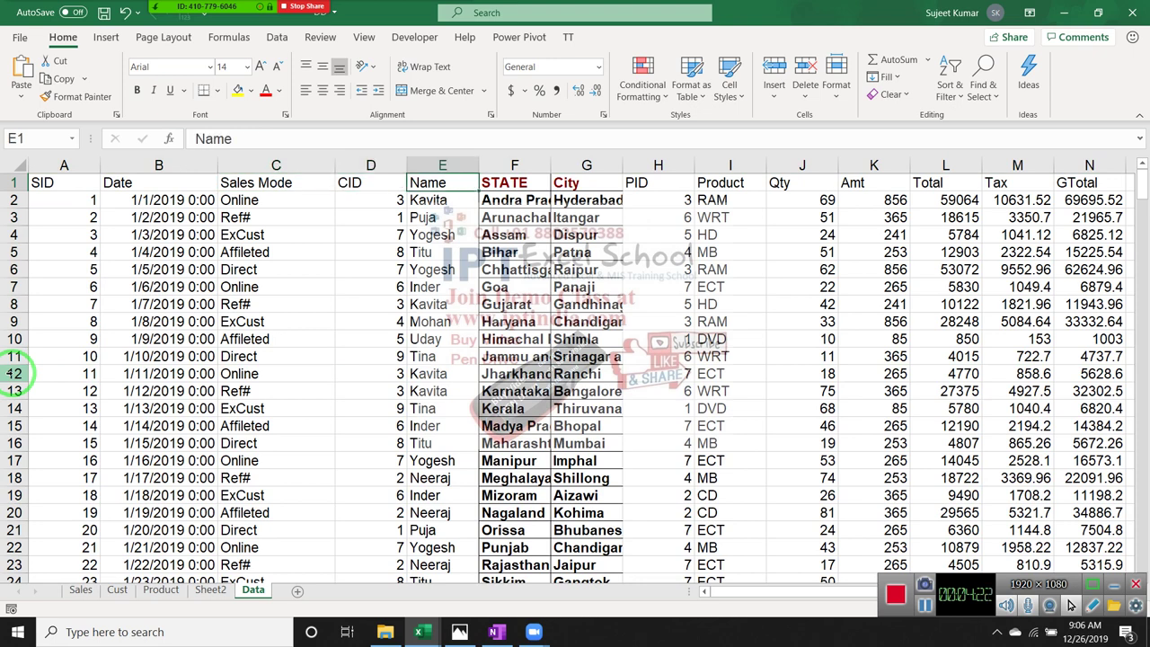
{"action": "key", "text": "ctrl+Right"}
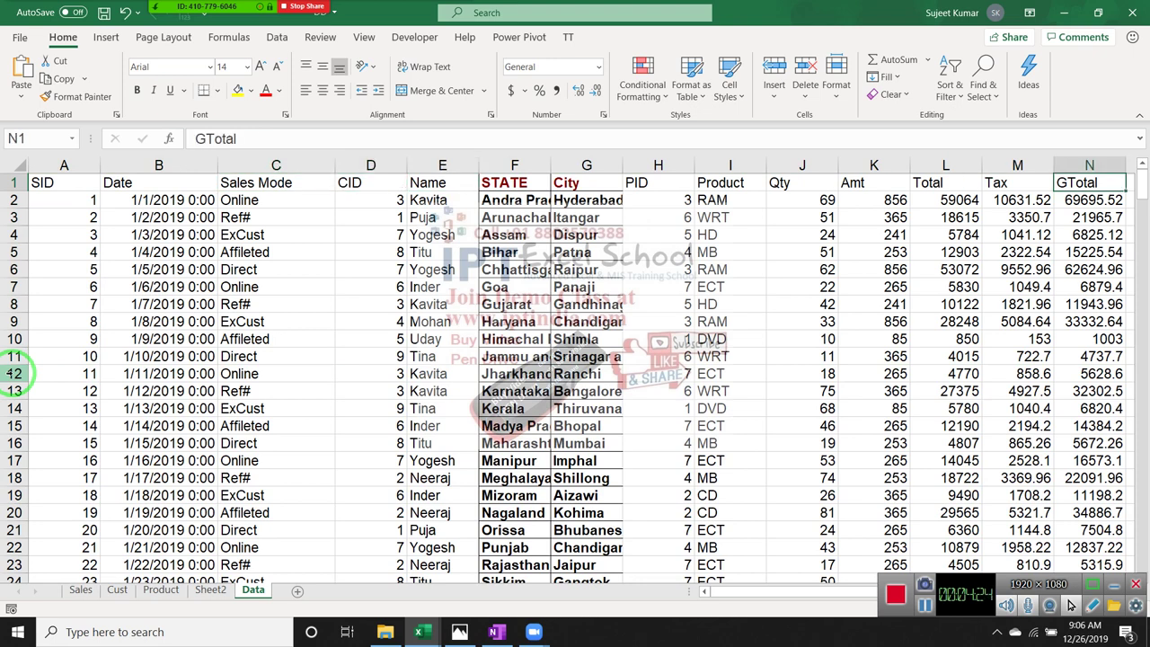
{"action": "key", "text": "ctrl+Left"}
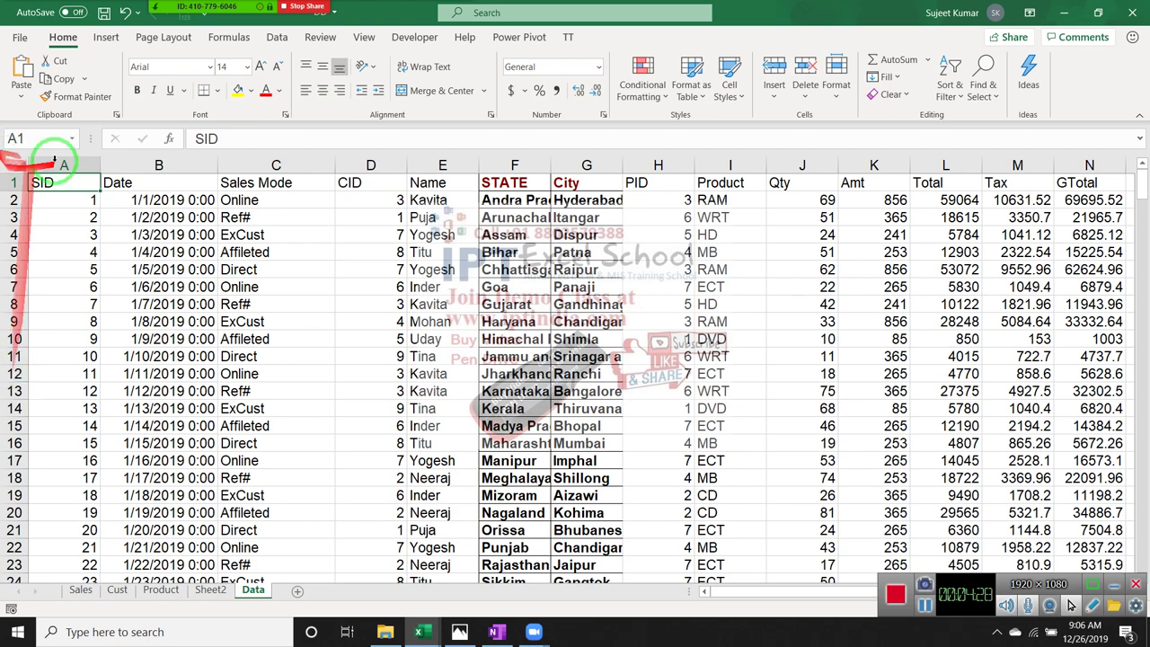
Create PivotTable1 from Data!$A$1:$N$302 on a new Sheet1, then view the Product sheet
{"action": "left_click", "coordinate": [105, 37]}
{"action": "left_click", "coordinate": [36, 74]}
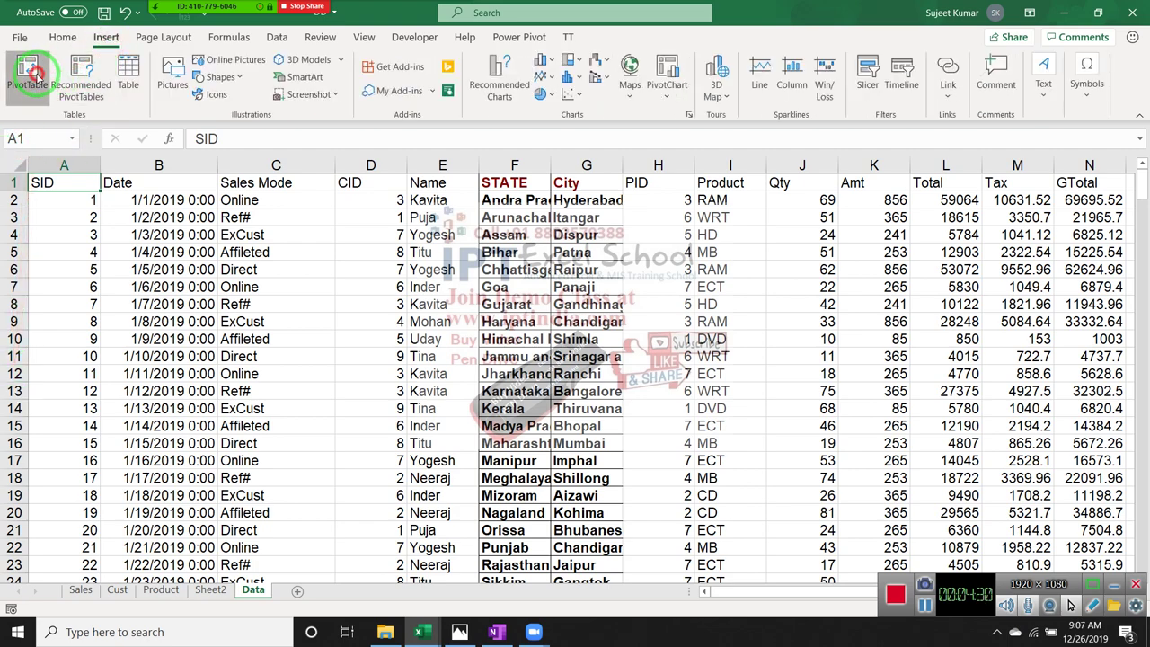
{"action": "left_click", "coordinate": [931, 401]}
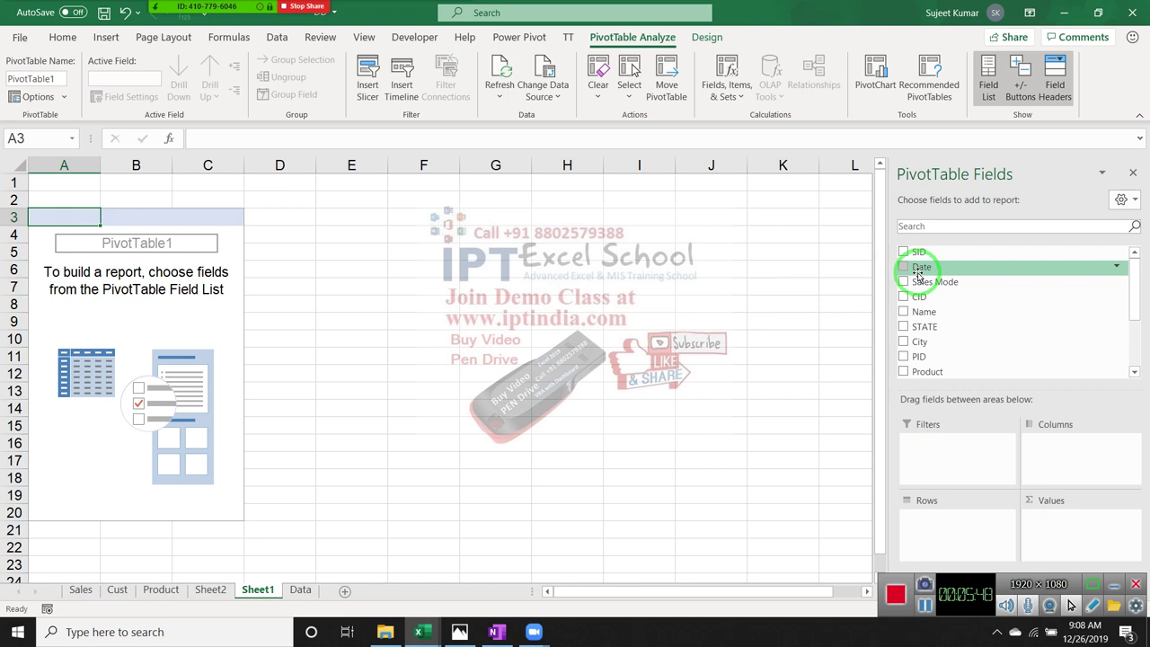
{"action": "left_click", "coordinate": [161, 589]}
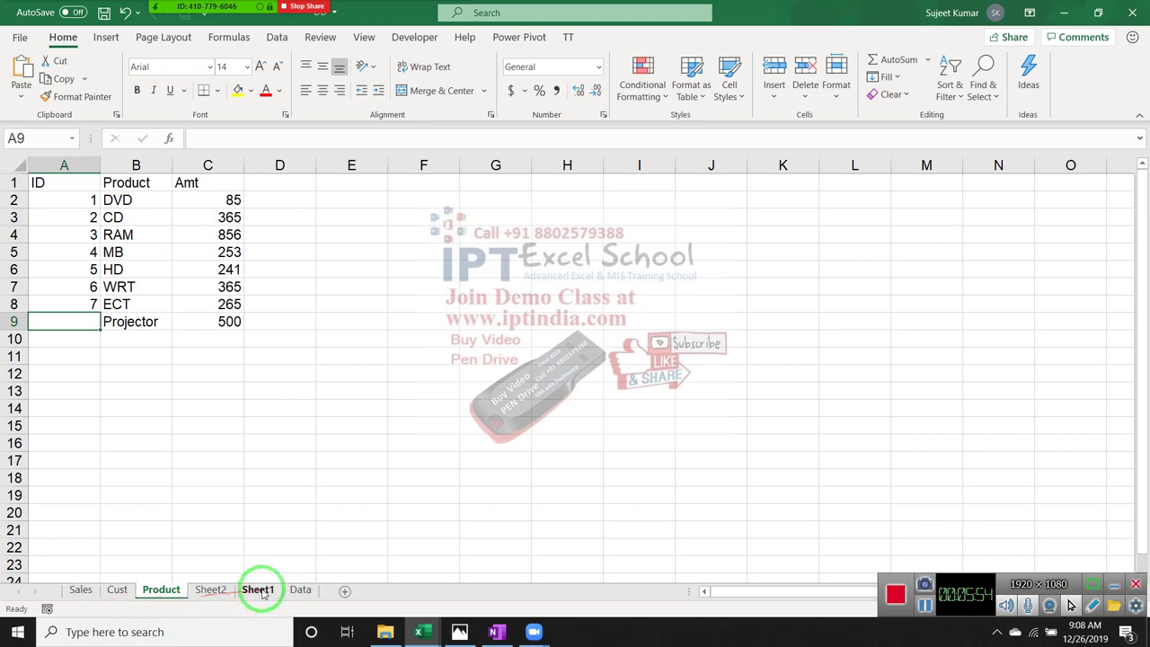
Select Sales Mode cells C2:C13 and the Product column on Data, then return to Sheet1
{"action": "left_click", "coordinate": [300, 590]}
{"action": "left_click_drag", "start_coordinate": [287, 194], "coordinate": [322, 394]}
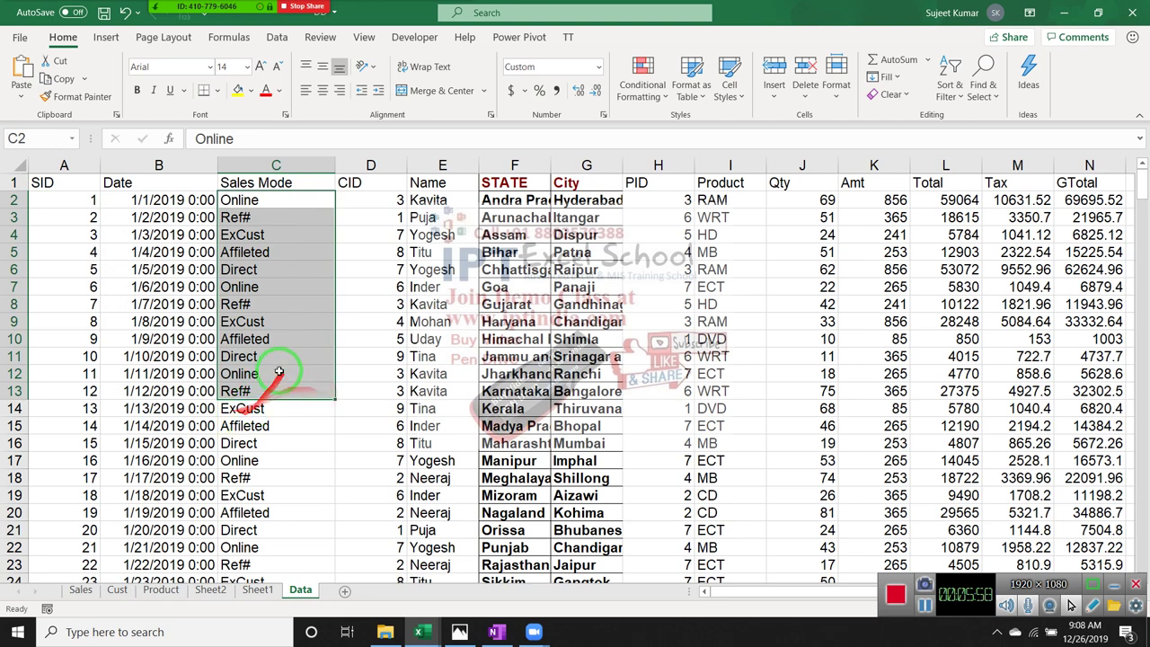
{"action": "left_click", "coordinate": [721, 168]}
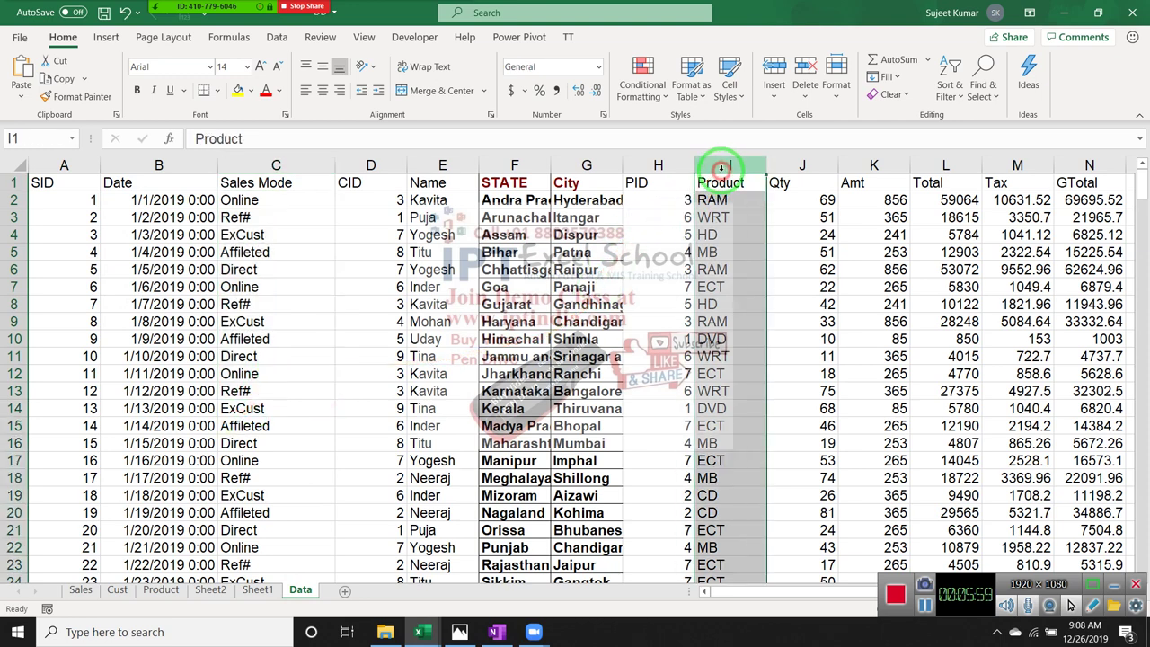
{"action": "left_click", "coordinate": [795, 180]}
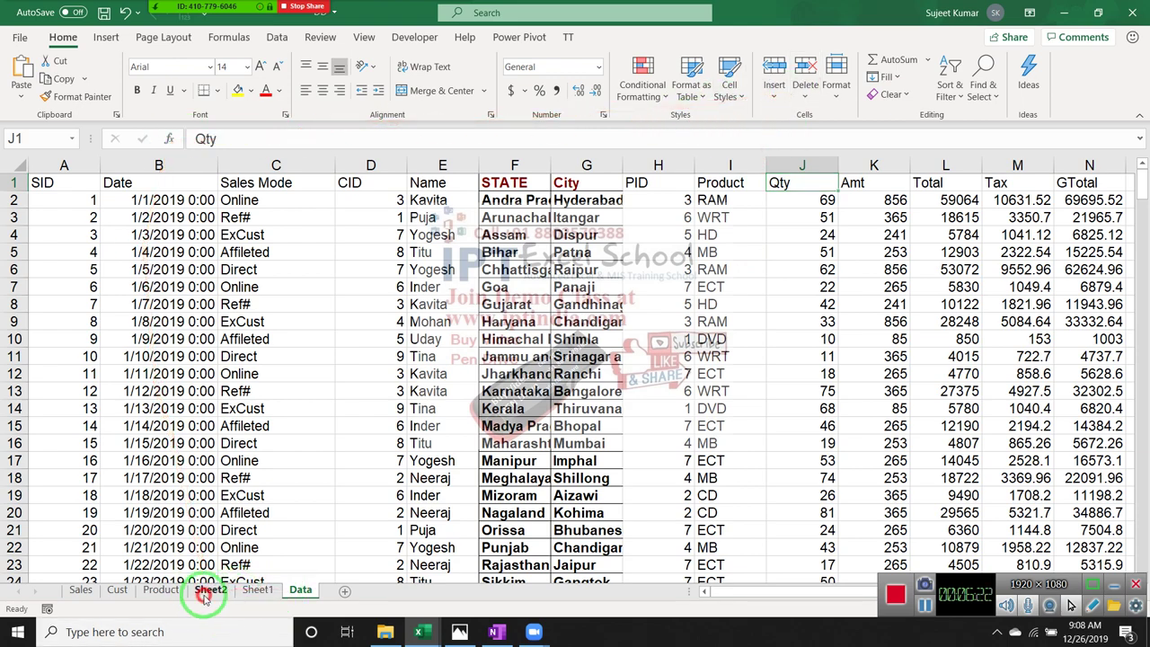
{"action": "left_click", "coordinate": [211, 593]}
{"action": "left_click", "coordinate": [240, 592]}
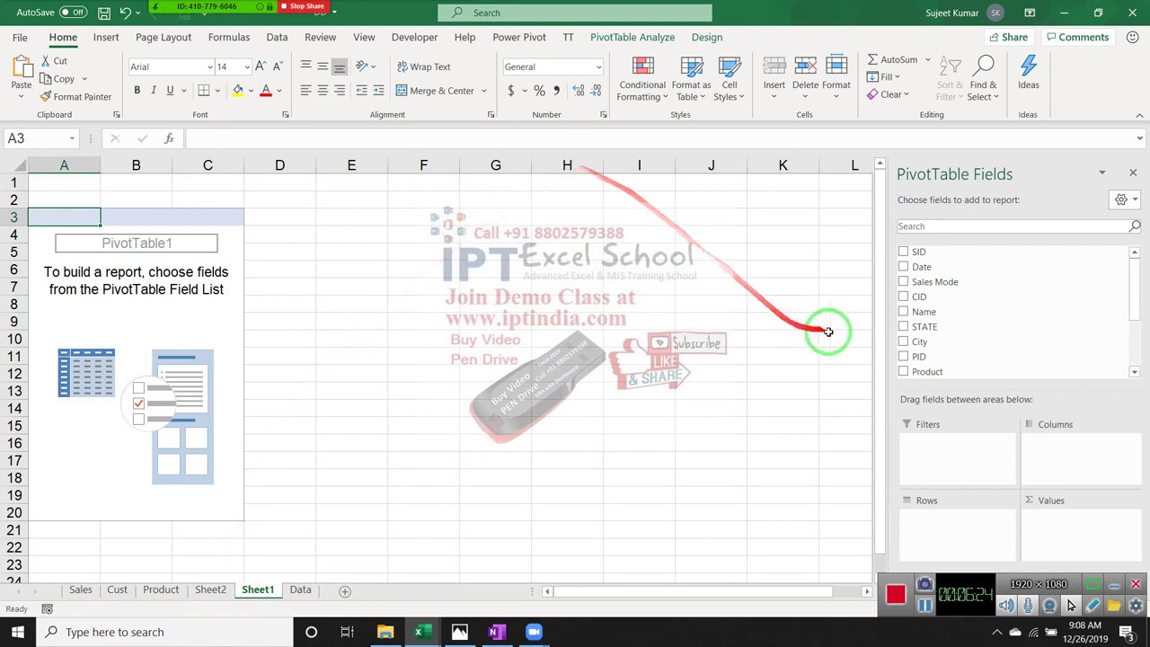
Put Sales Mode in the Rows area after briefly trying Columns, checking the Data sheet headers
{"action": "left_click_drag", "start_coordinate": [945, 282], "coordinate": [987, 523]}
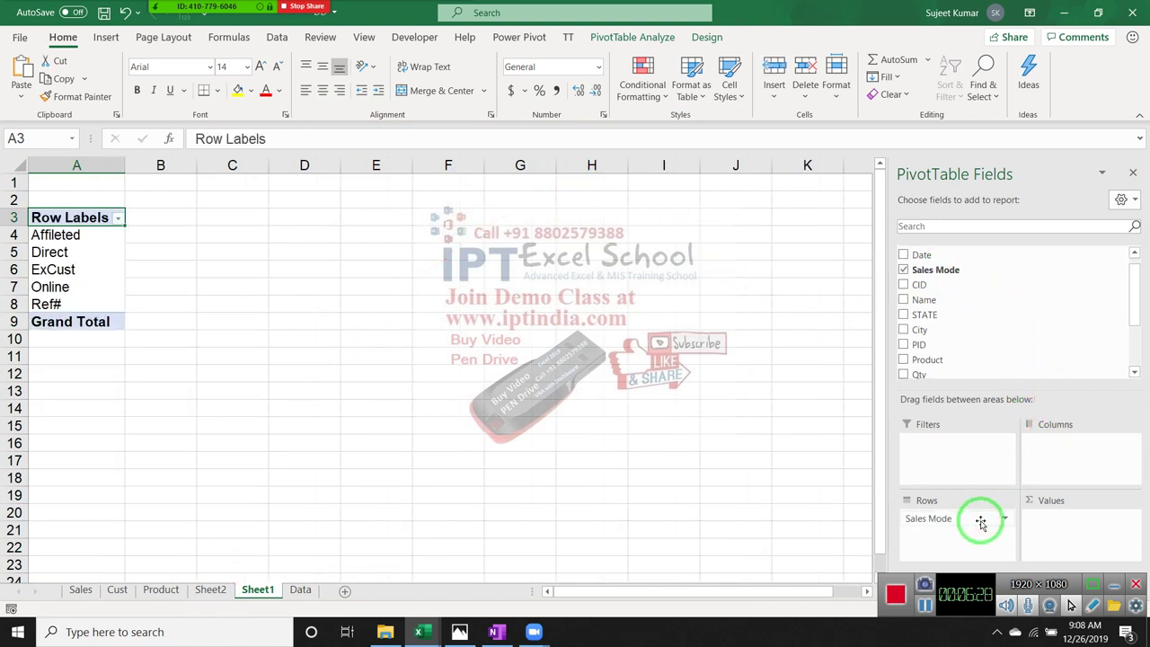
{"action": "left_click_drag", "start_coordinate": [981, 523], "coordinate": [1060, 462]}
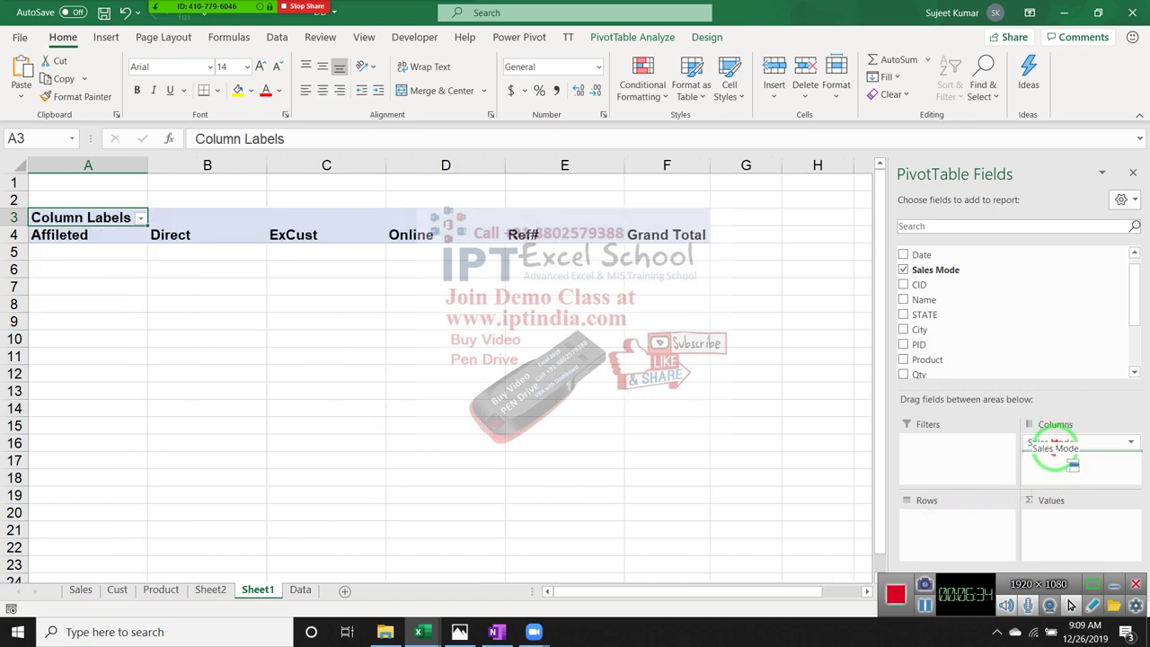
{"action": "mouse_move", "coordinate": [1063, 454]}
{"action": "left_mouse_down"}
{"action": "mouse_move", "coordinate": [989, 542]}
{"action": "mouse_move", "coordinate": [989, 517]}
{"action": "left_mouse_up"}
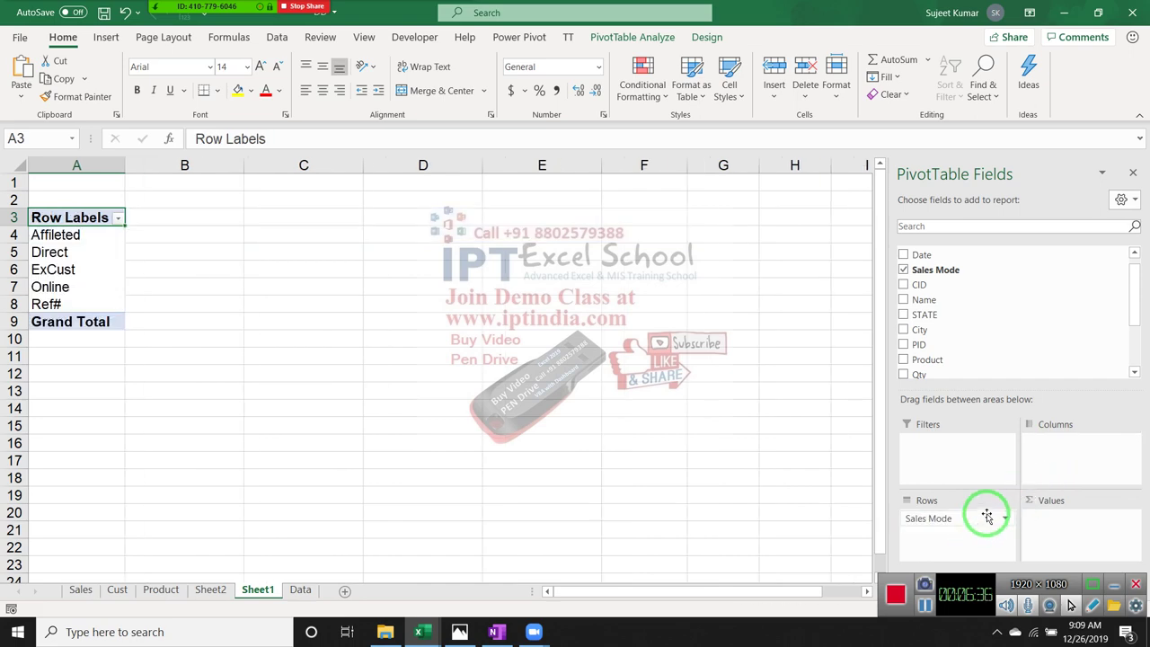
{"action": "left_click", "coordinate": [300, 589]}
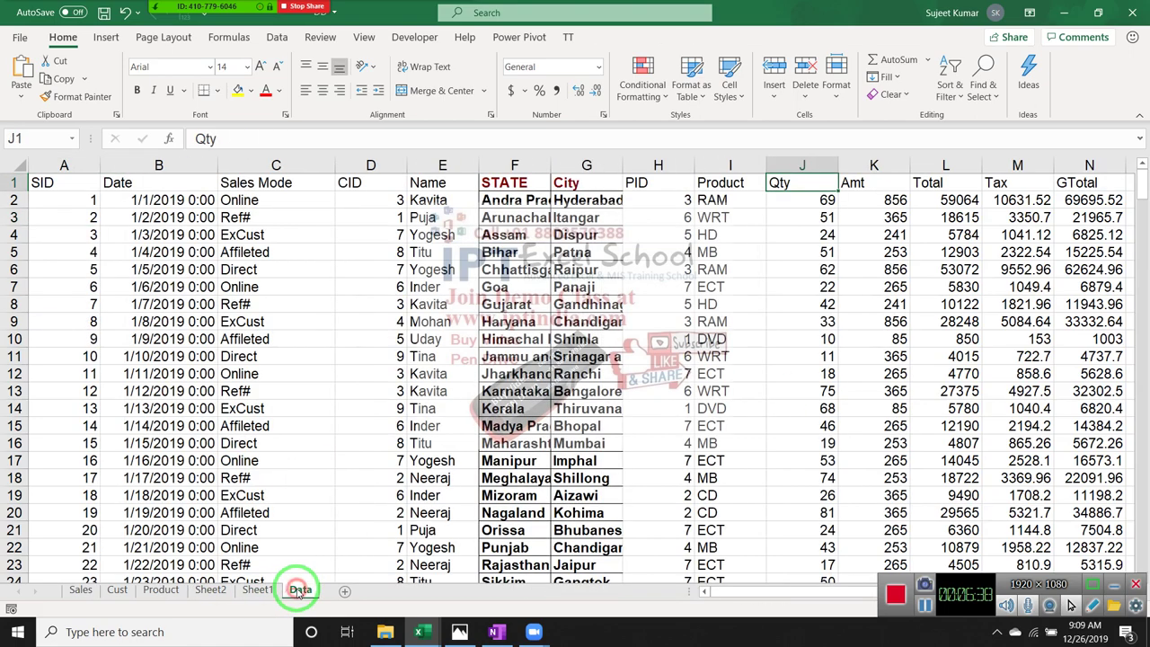
{"action": "left_click", "coordinate": [11, 182]}
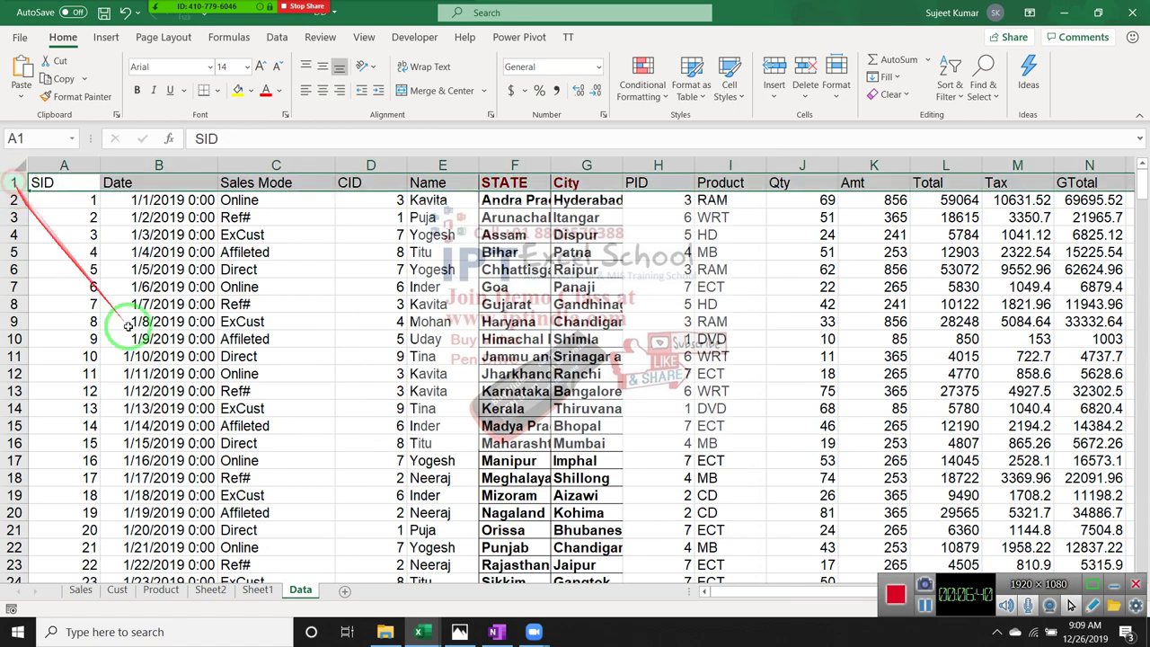
{"action": "left_click", "coordinate": [257, 589]}
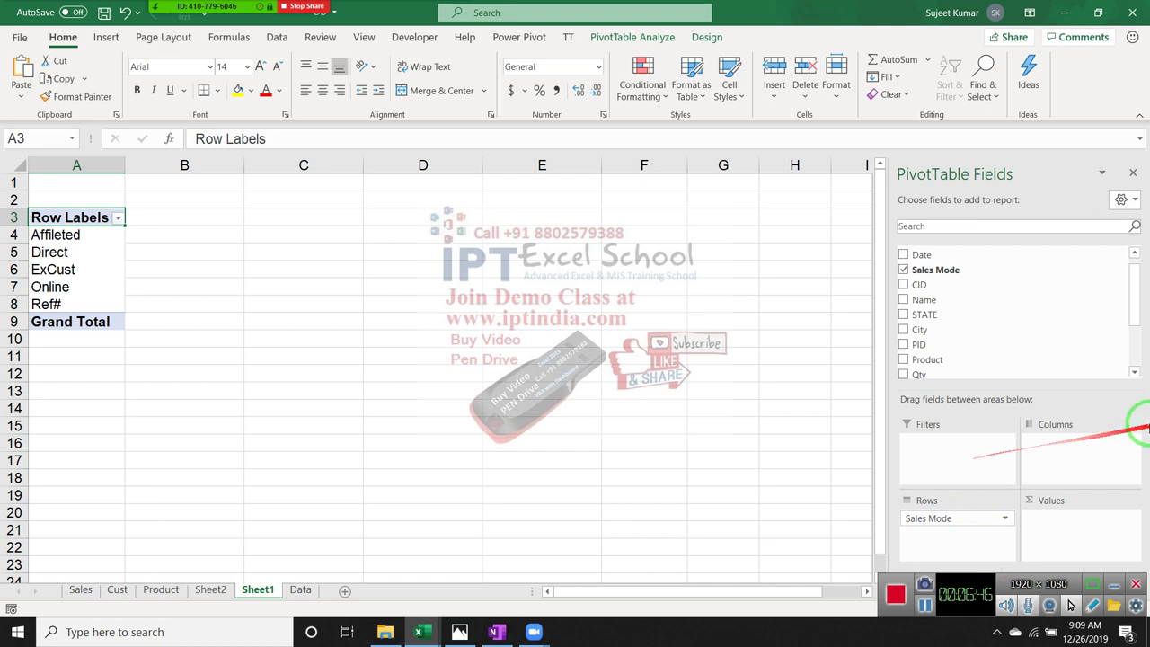
{"action": "left_click_drag", "start_coordinate": [1039, 503], "coordinate": [973, 531]}
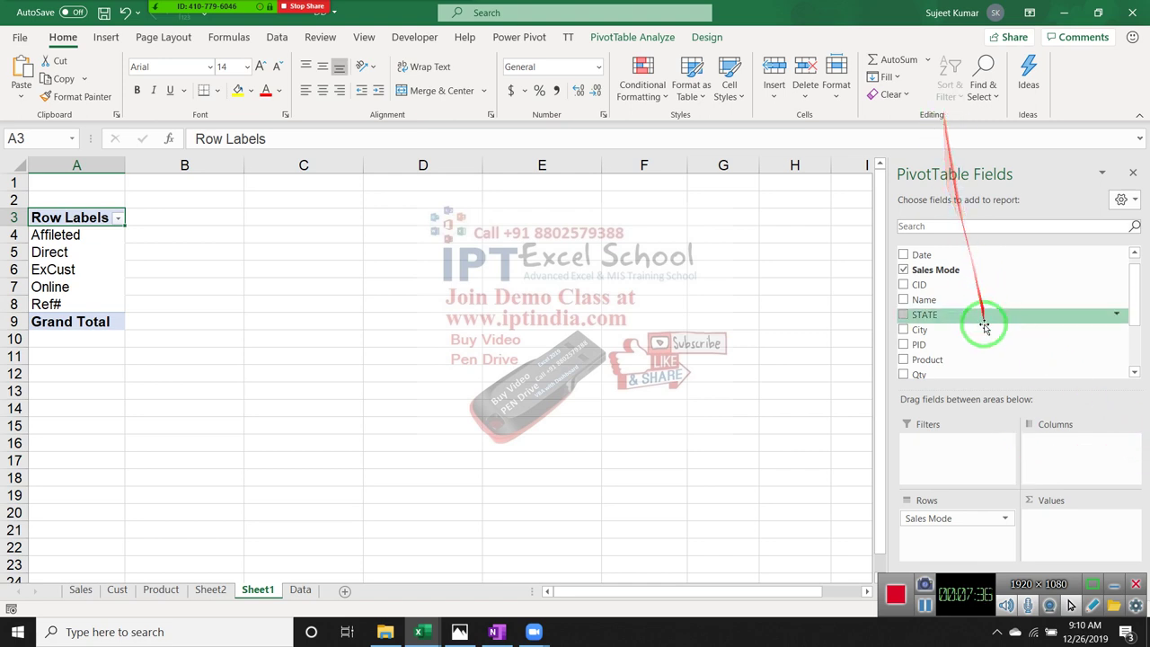
Add Qty to Values and Product to Columns, giving a Grand Total of 15072
{"action": "left_click_drag", "start_coordinate": [961, 372], "coordinate": [1061, 519]}
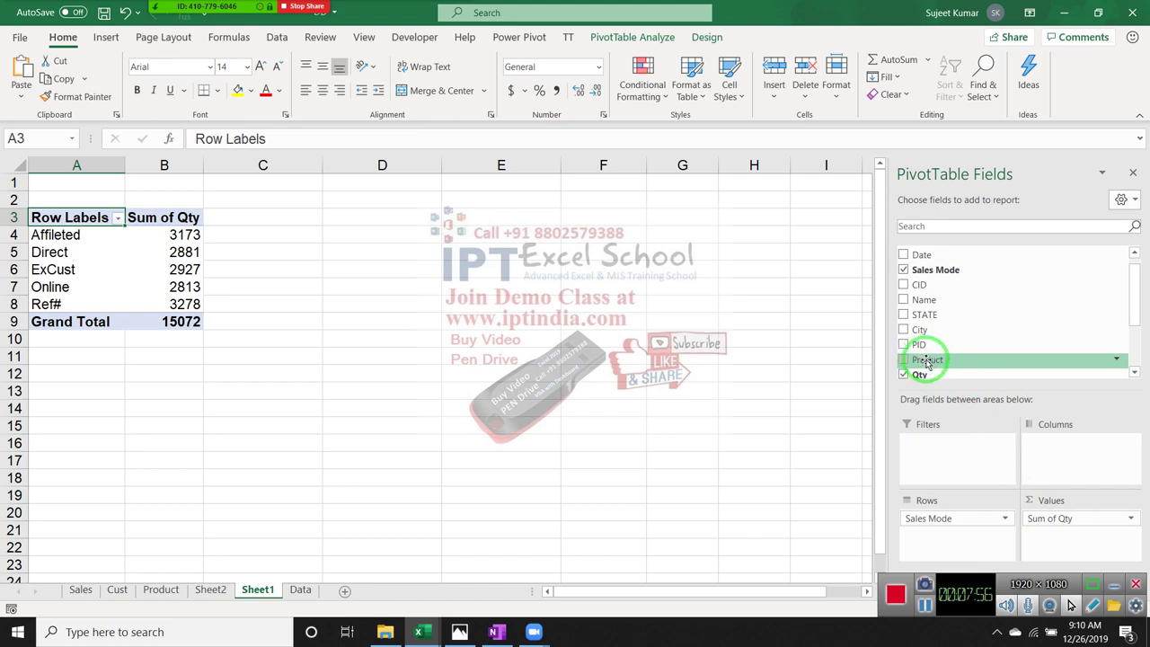
{"action": "left_click_drag", "start_coordinate": [927, 362], "coordinate": [1059, 459]}
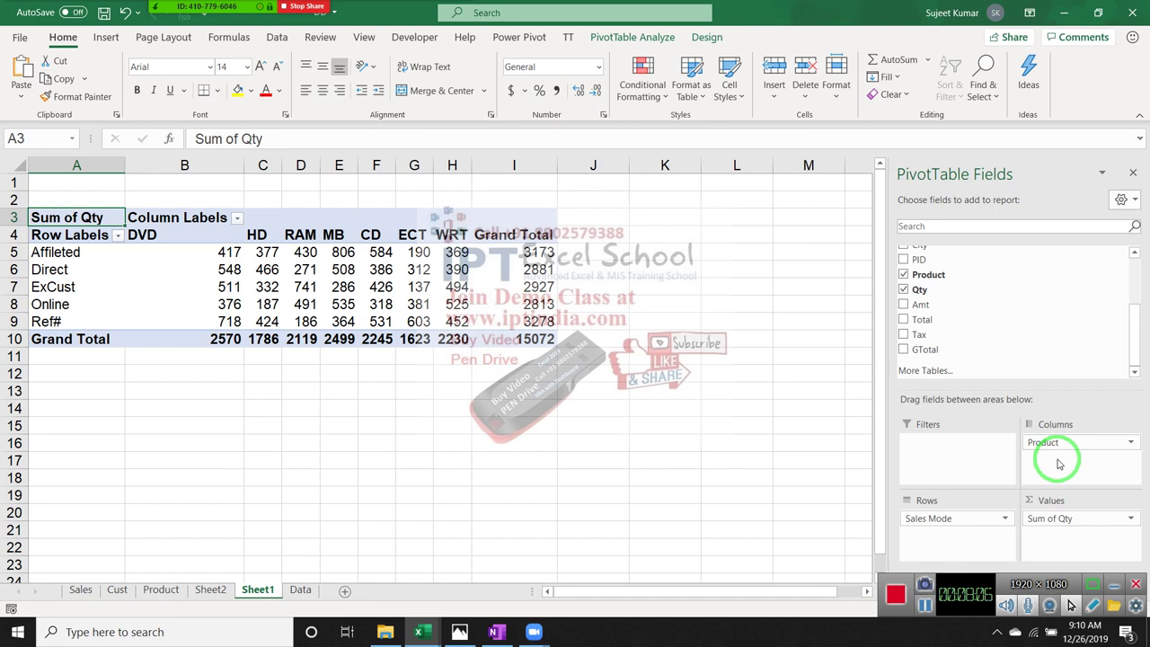
Caption the row labels 'Sals Mode', column labels 'Product' and the Sum of Qty field 'Total Sals'
{"action": "key", "text": "Down"}
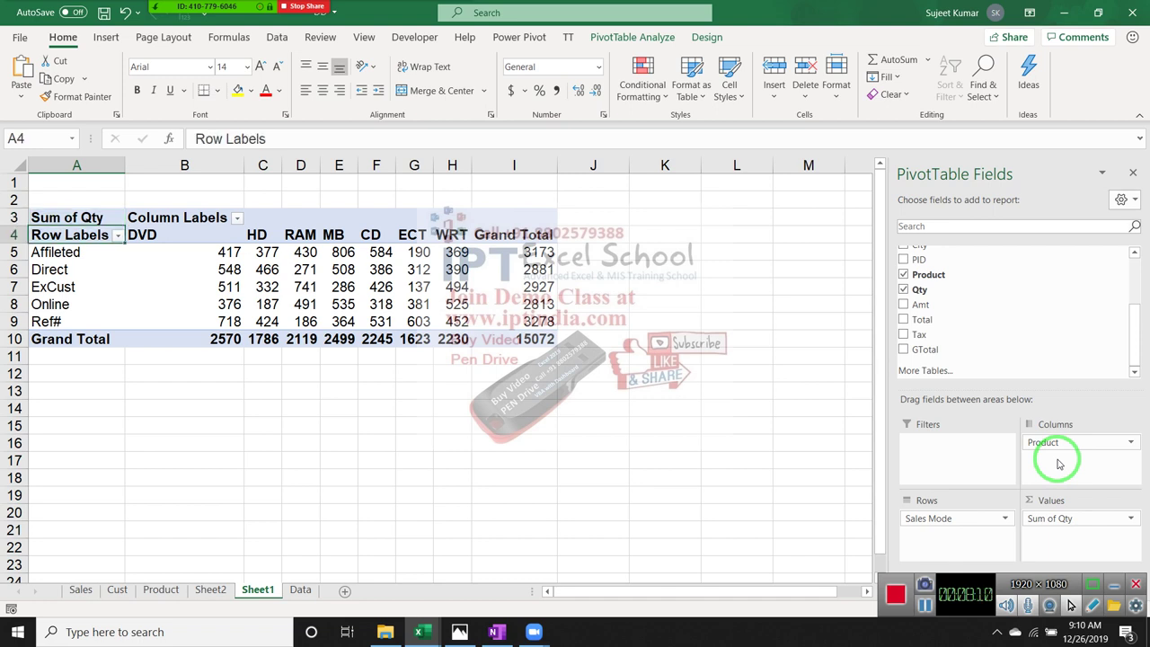
{"action": "type", "text": "Sals"}
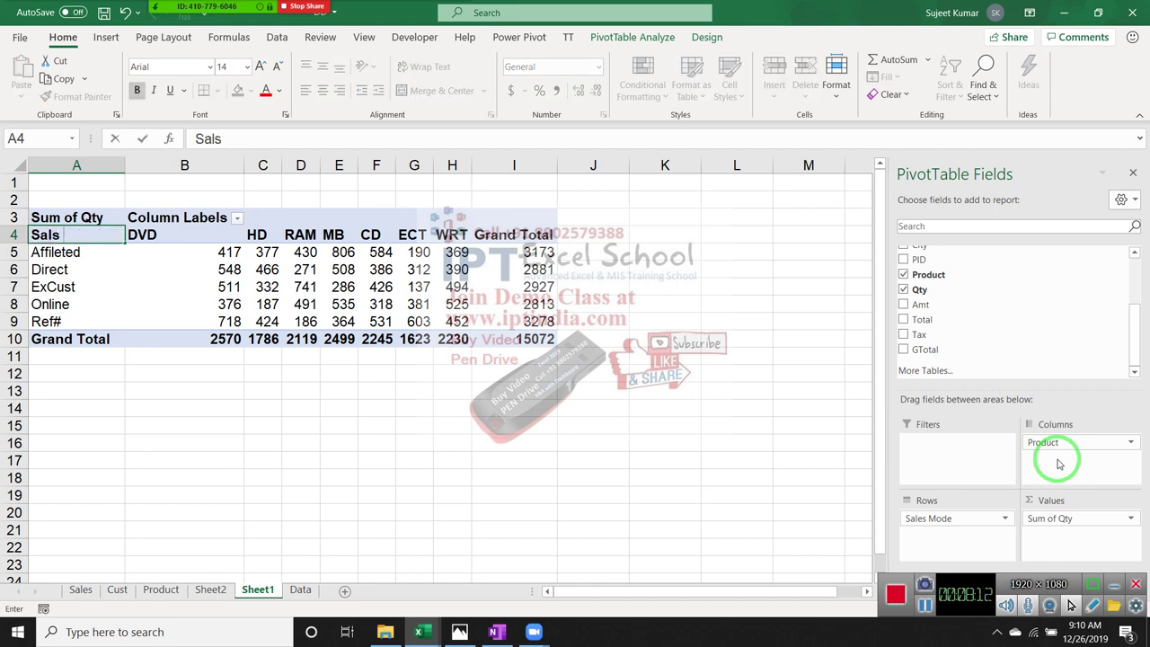
{"action": "type", "text": " Mode"}
{"action": "key", "text": "Return"}
{"action": "key", "text": "Right"}
{"action": "key", "text": "Up"}
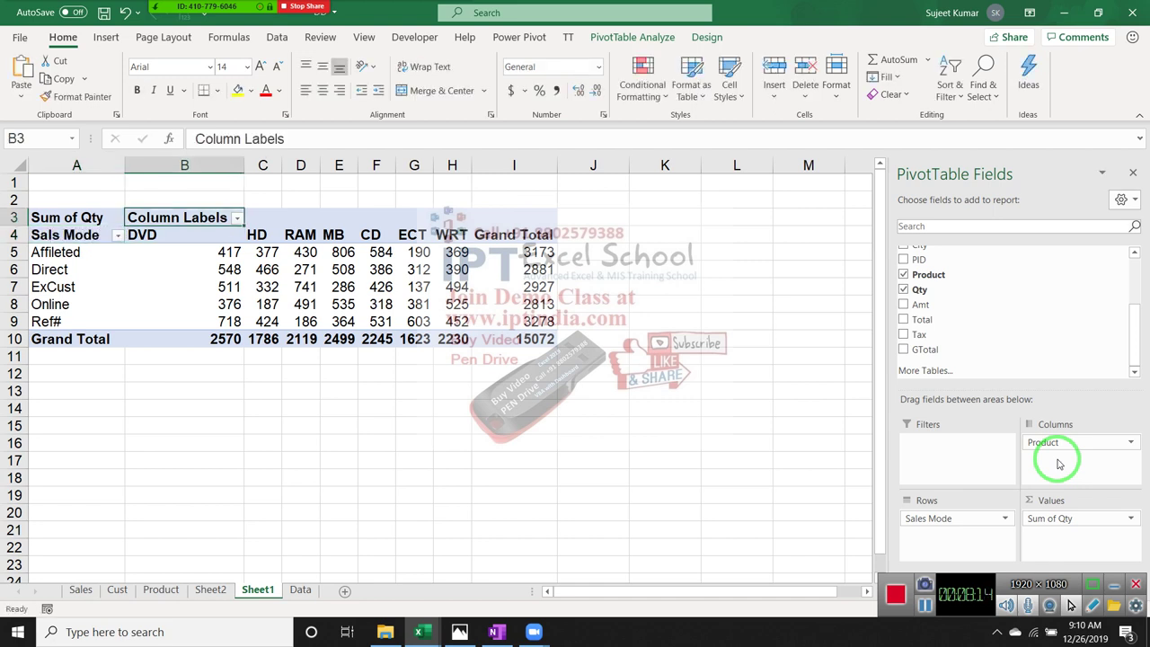
{"action": "type", "text": "Pr"}
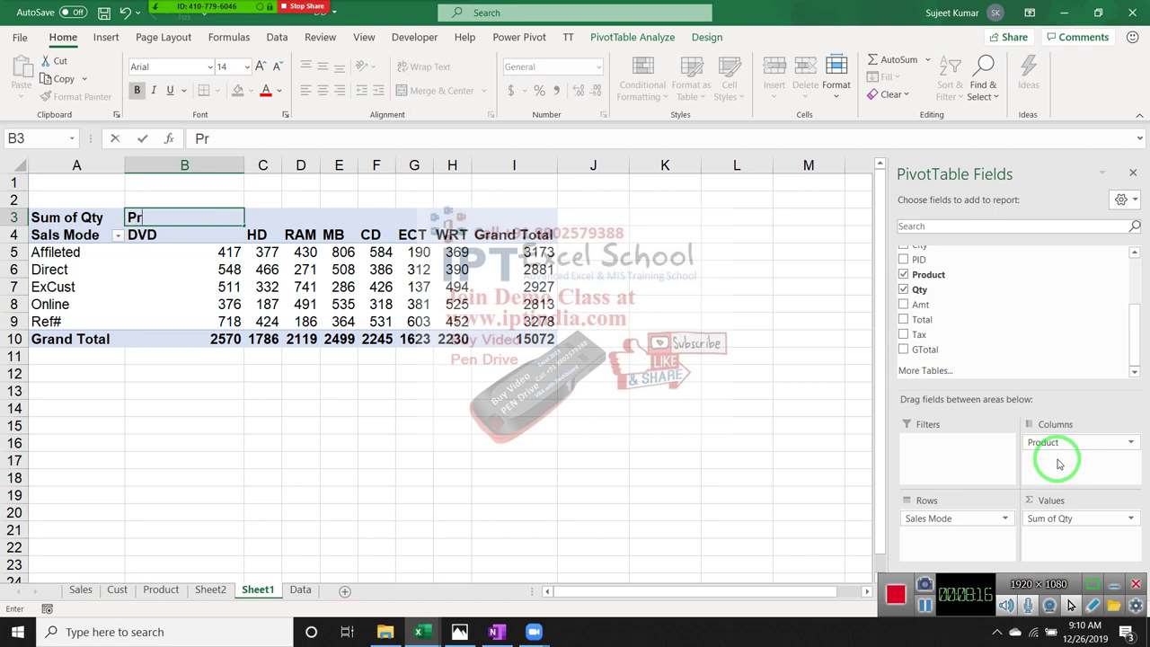
{"action": "type", "text": "od"}
{"action": "type", "text": "uct"}
{"action": "key", "text": "Return"}
{"action": "key", "text": "Up"}
{"action": "key", "text": "Left"}
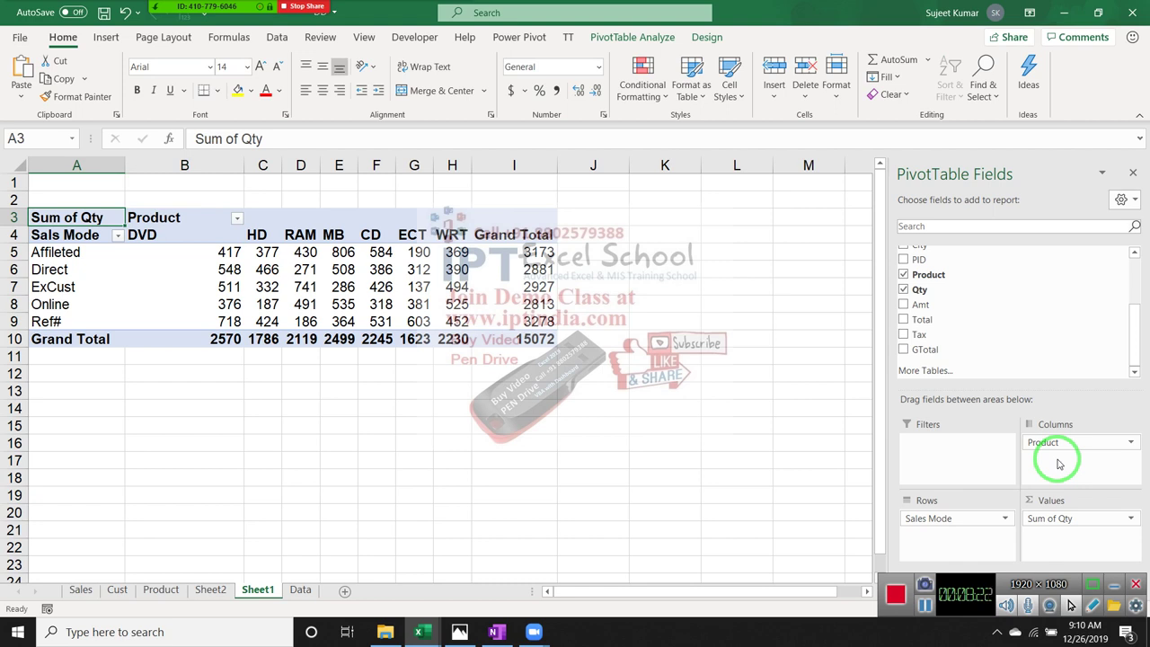
{"action": "type", "text": "Total"}
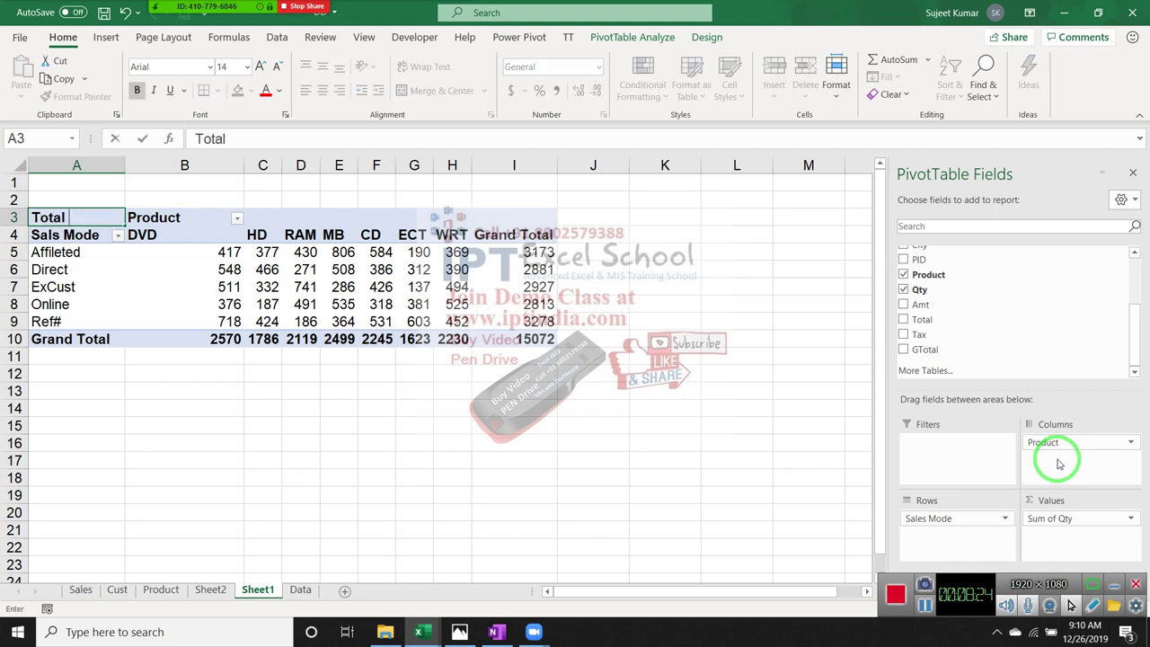
{"action": "type", "text": " Sals"}
{"action": "key", "text": "Return"}
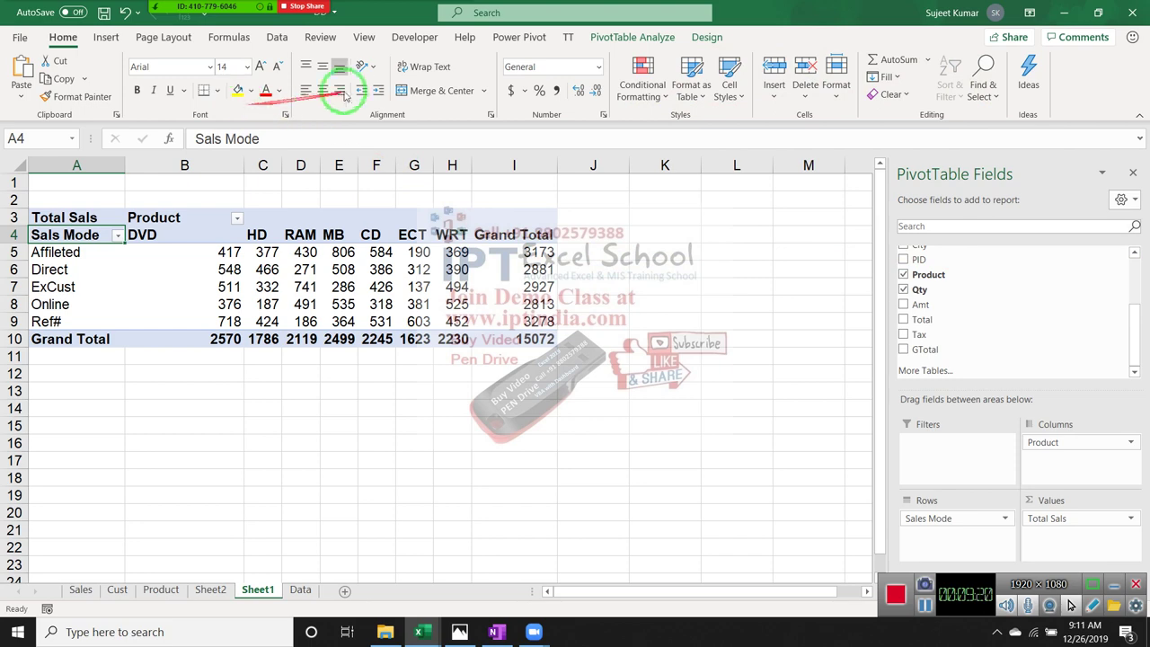
Apply Light Yellow Pivot Style Medium 19 from the PivotTable Design styles gallery
{"action": "left_click", "coordinate": [710, 42]}
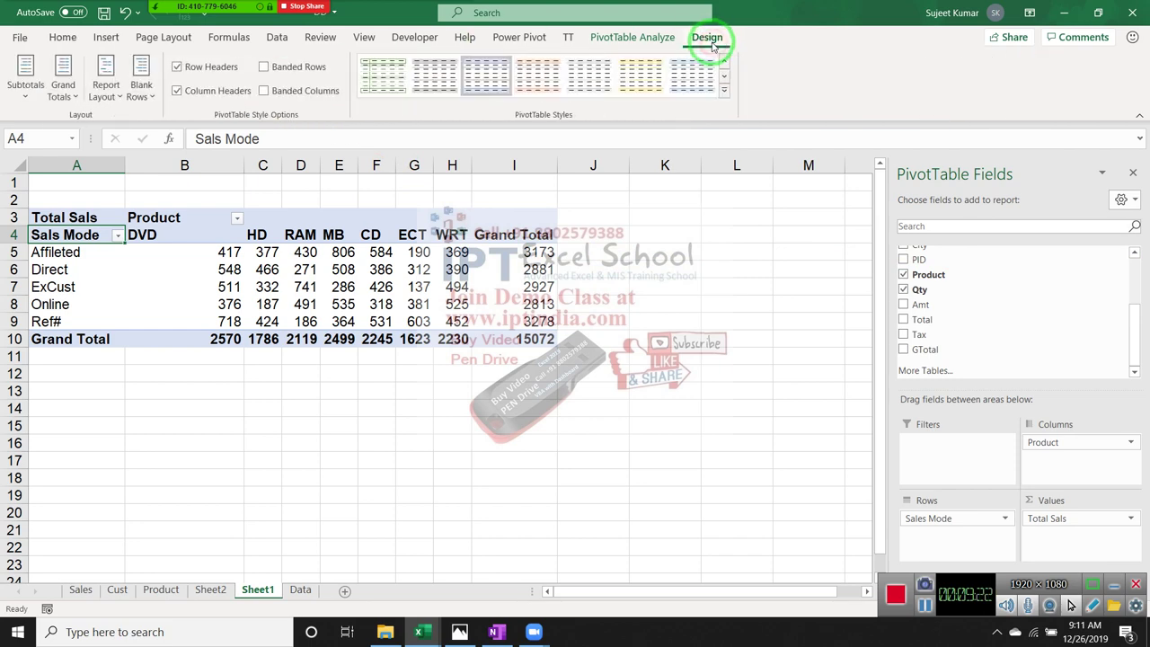
{"action": "left_click", "coordinate": [723, 91]}
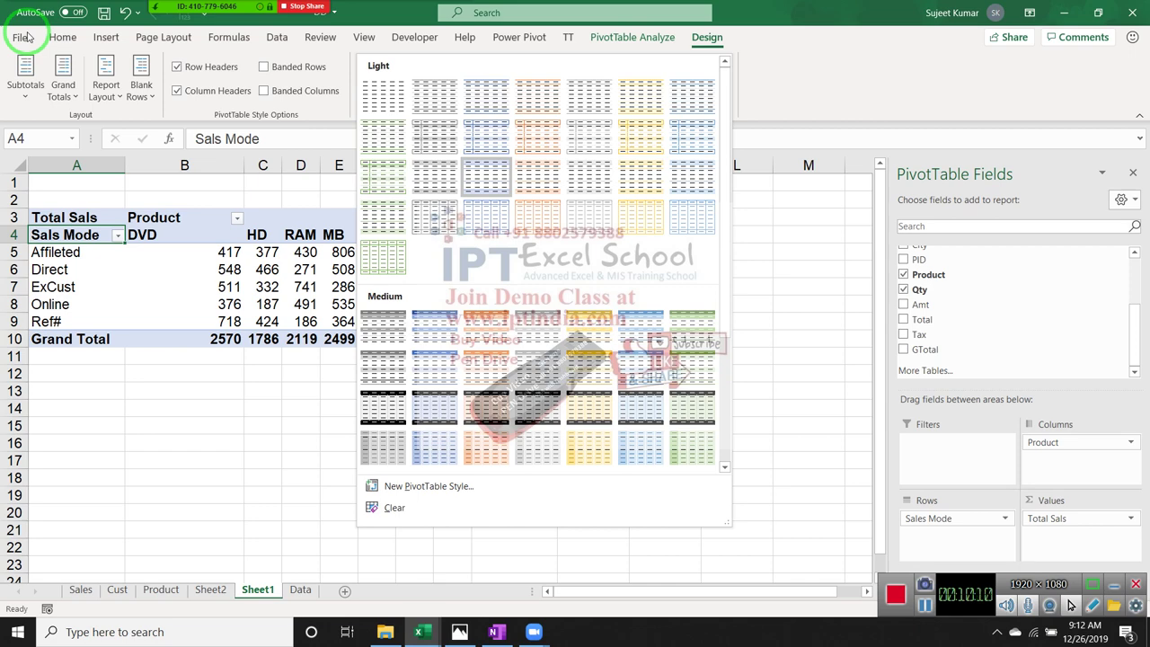
{"action": "mouse_move", "coordinate": [27, 37]}
{"action": "left_mouse_down"}
{"action": "mouse_move", "coordinate": [3, 120]}
{"action": "mouse_move", "coordinate": [421, 358]}
{"action": "left_mouse_up"}
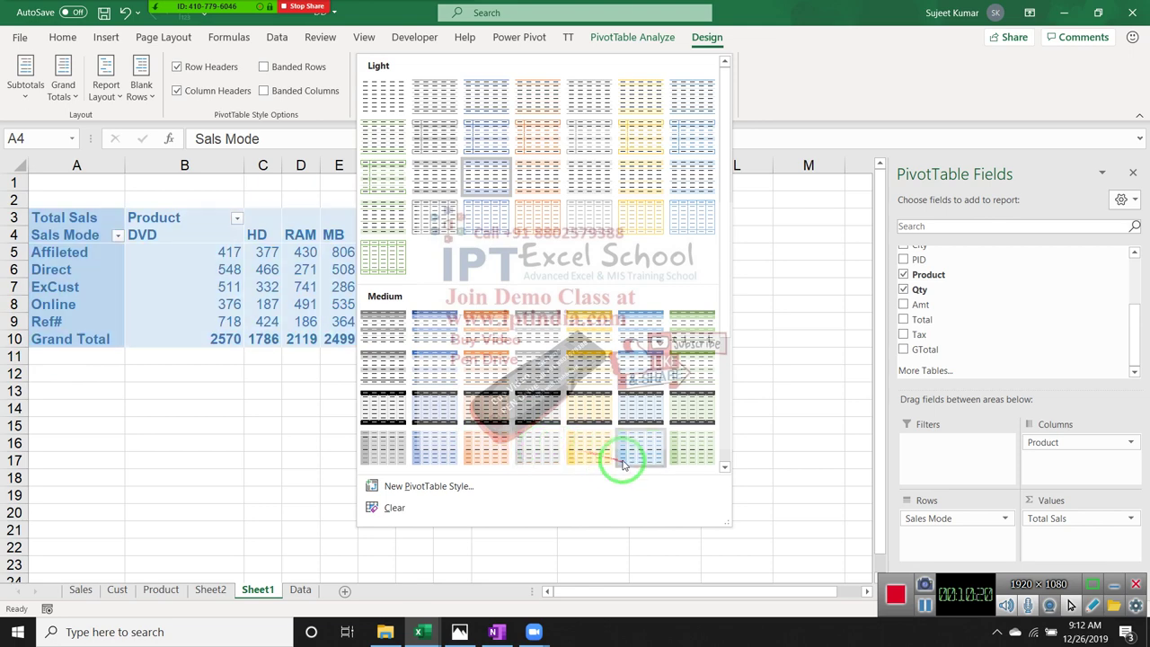
{"action": "left_click", "coordinate": [582, 412]}
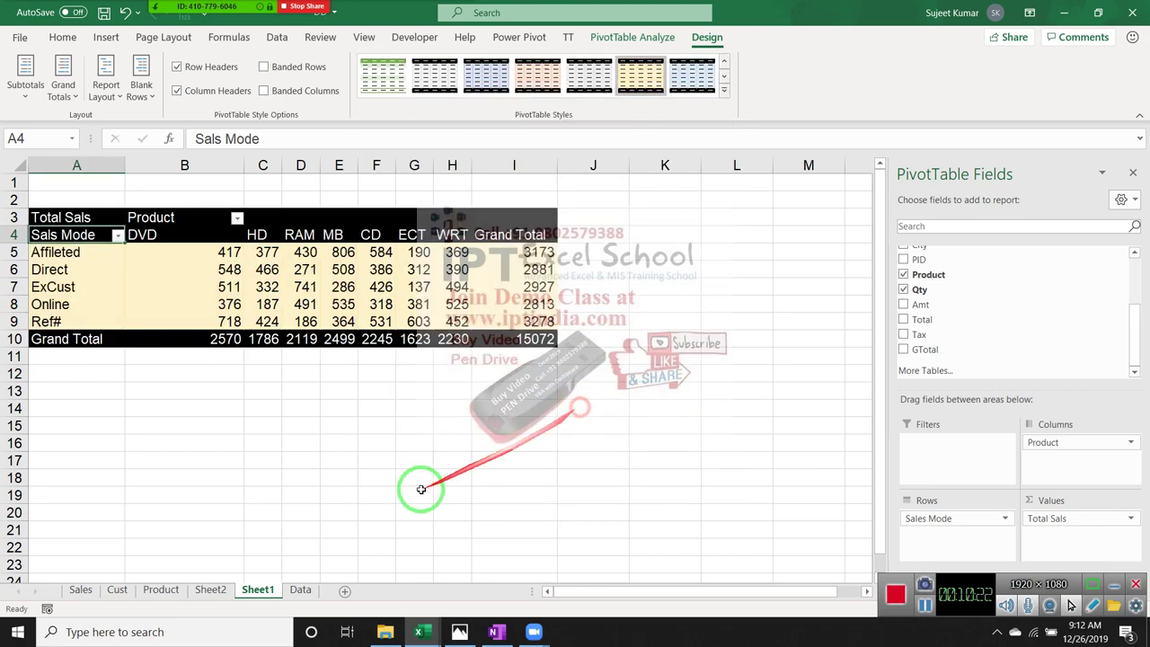
{"action": "left_click", "coordinate": [412, 476]}
{"action": "left_click", "coordinate": [343, 321]}
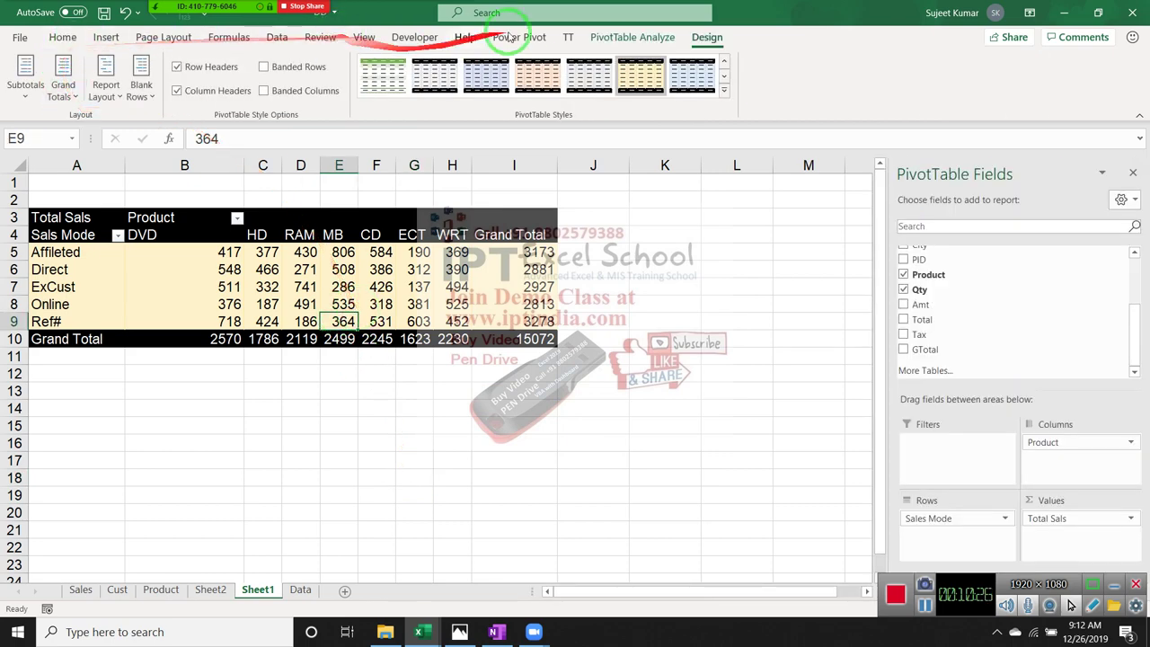
Choose a Clustered Column - Line combo chart for the pivot data from the full chart gallery
{"action": "left_click", "coordinate": [601, 37]}
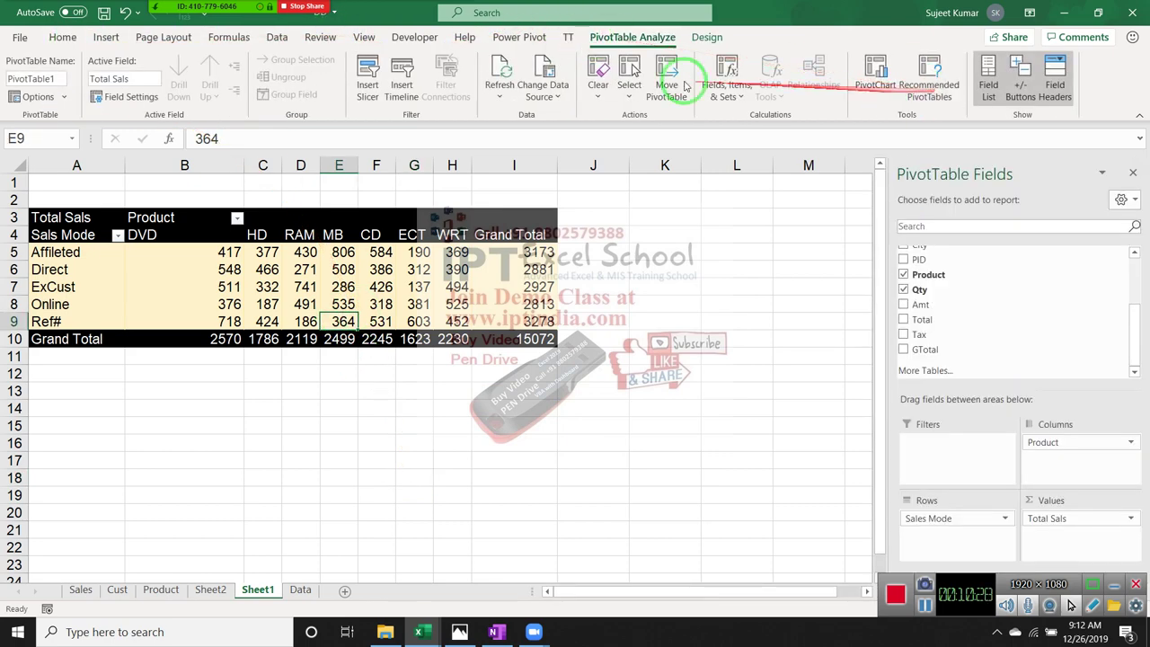
{"action": "left_click", "coordinate": [123, 40]}
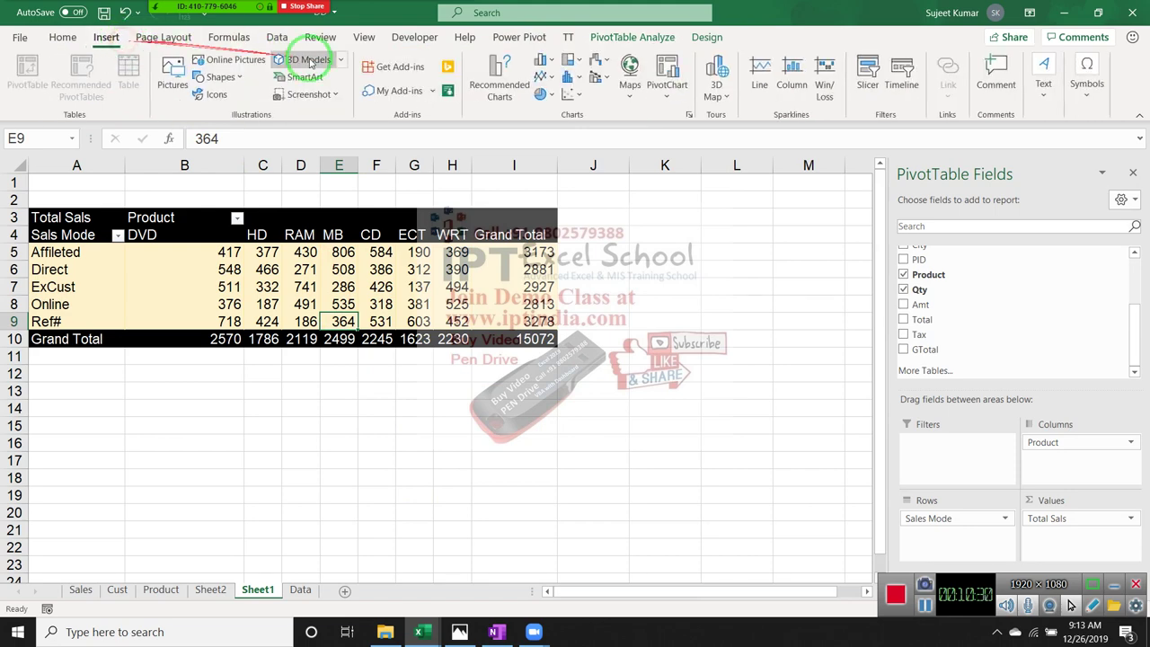
{"action": "left_click", "coordinate": [543, 63]}
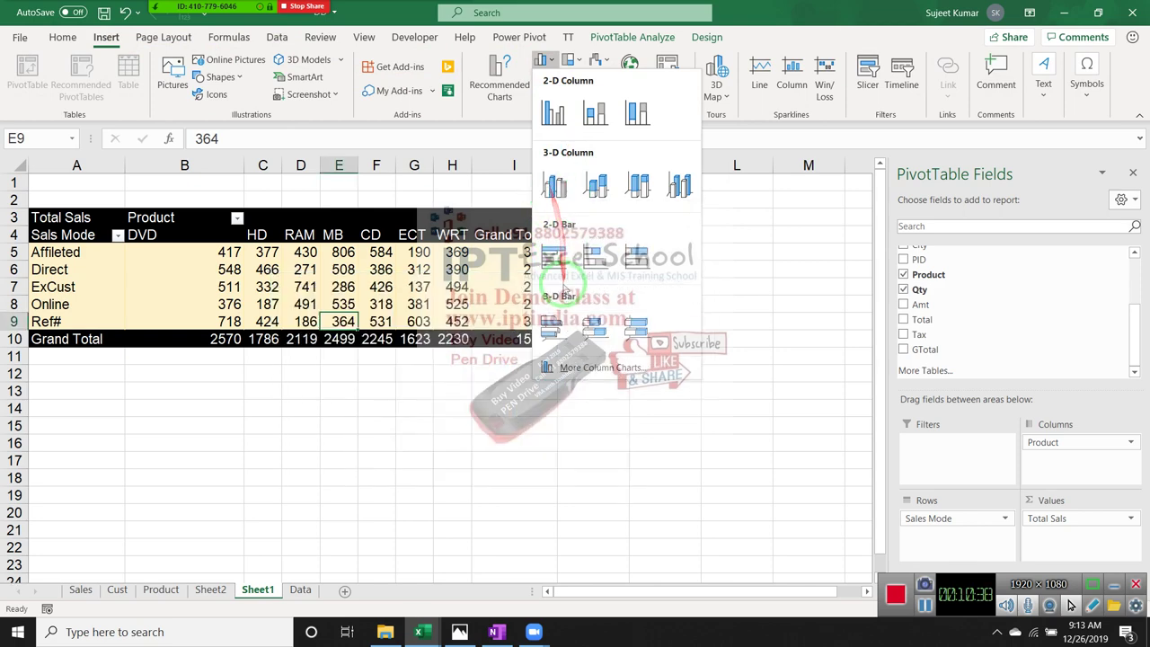
{"action": "left_click", "coordinate": [542, 70]}
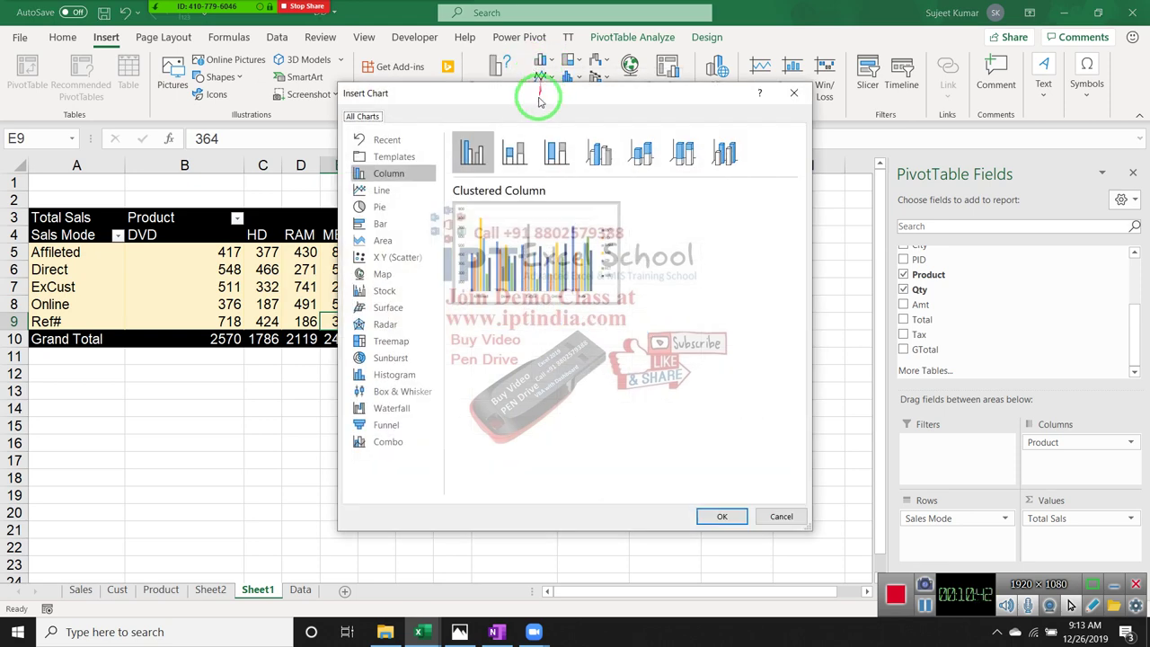
{"action": "left_click", "coordinate": [389, 192]}
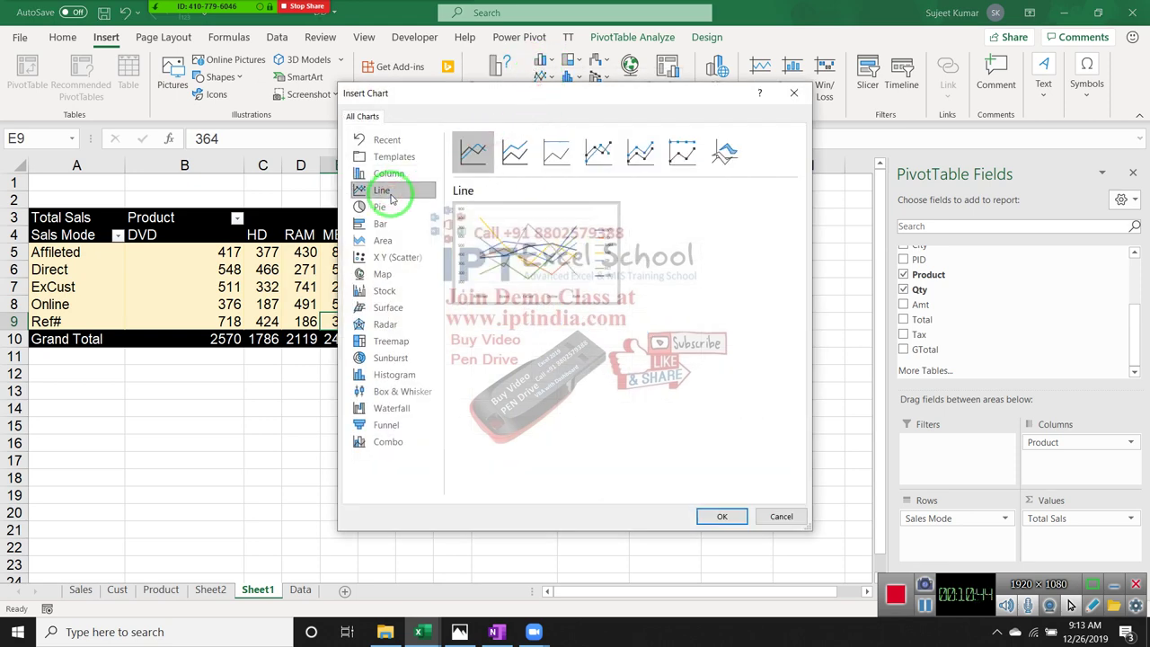
{"action": "left_click", "coordinate": [389, 175]}
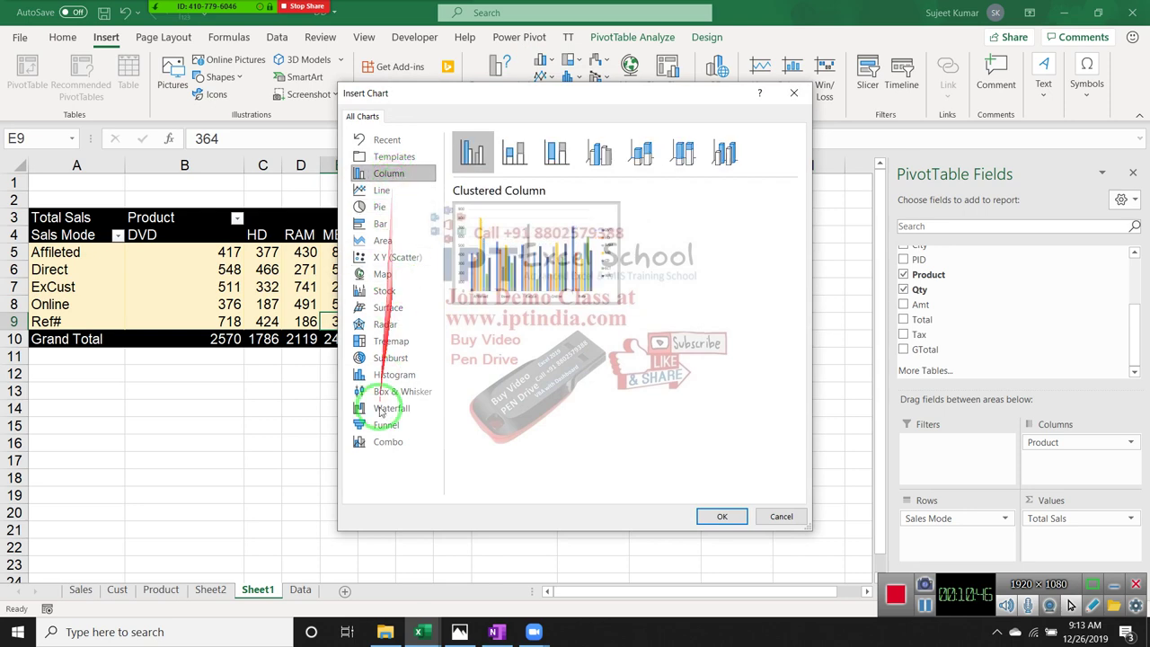
{"action": "left_click", "coordinate": [386, 442]}
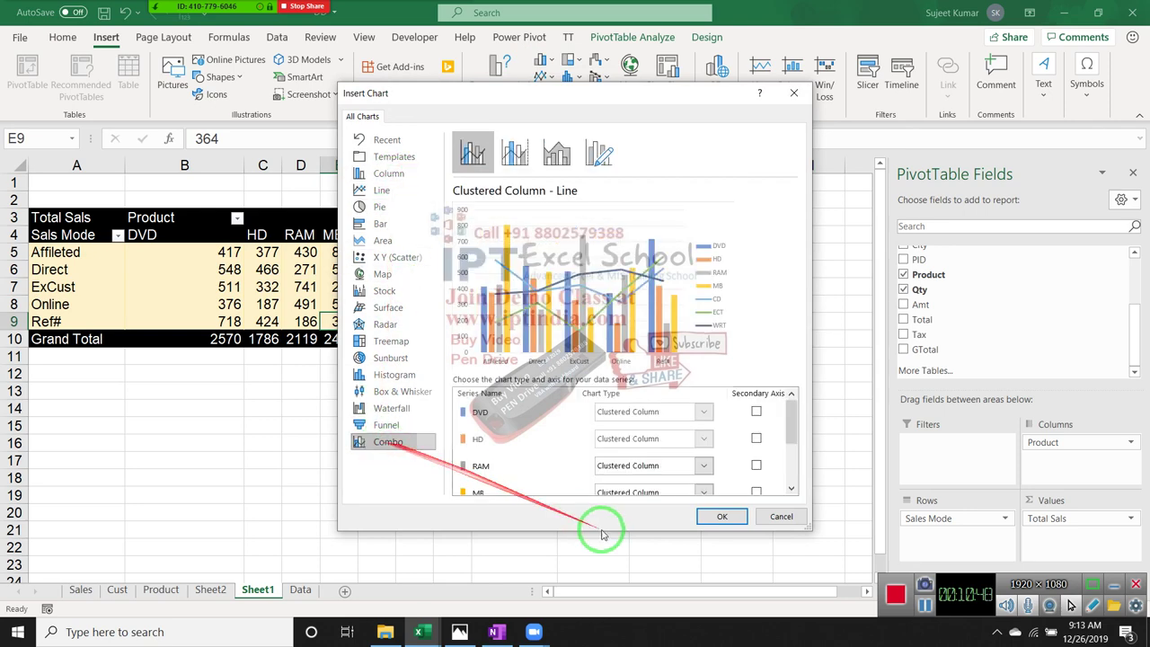
Insert the combo pivot chart and move it up beside the table in columns J–M
{"action": "left_click", "coordinate": [724, 516]}
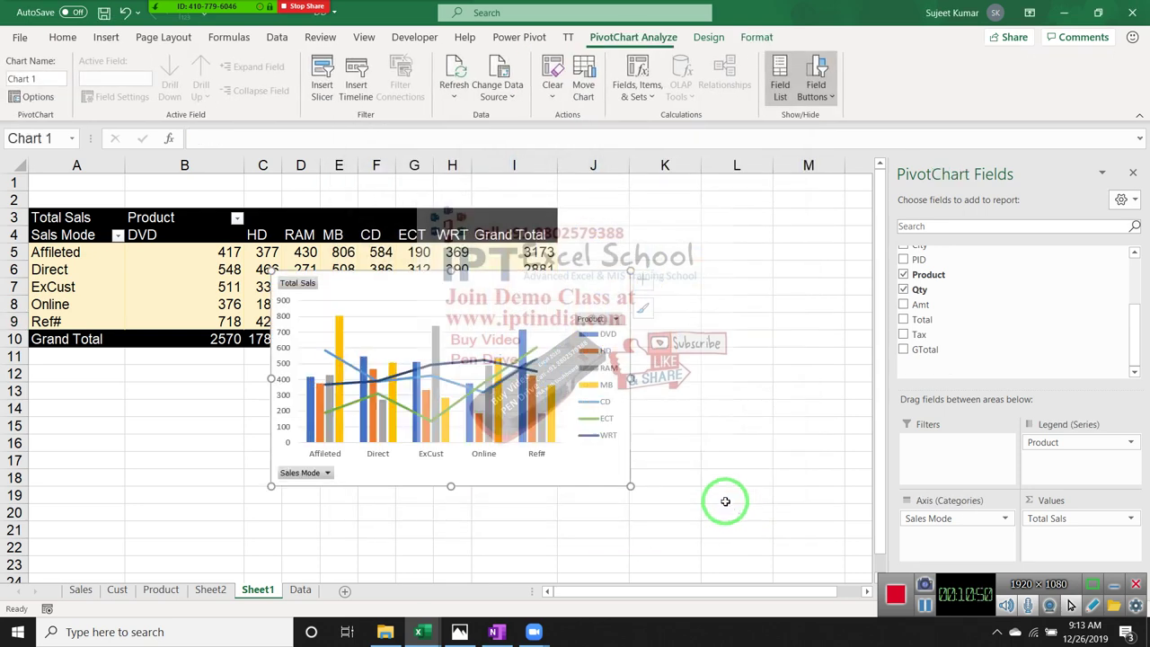
{"action": "left_click", "coordinate": [576, 299]}
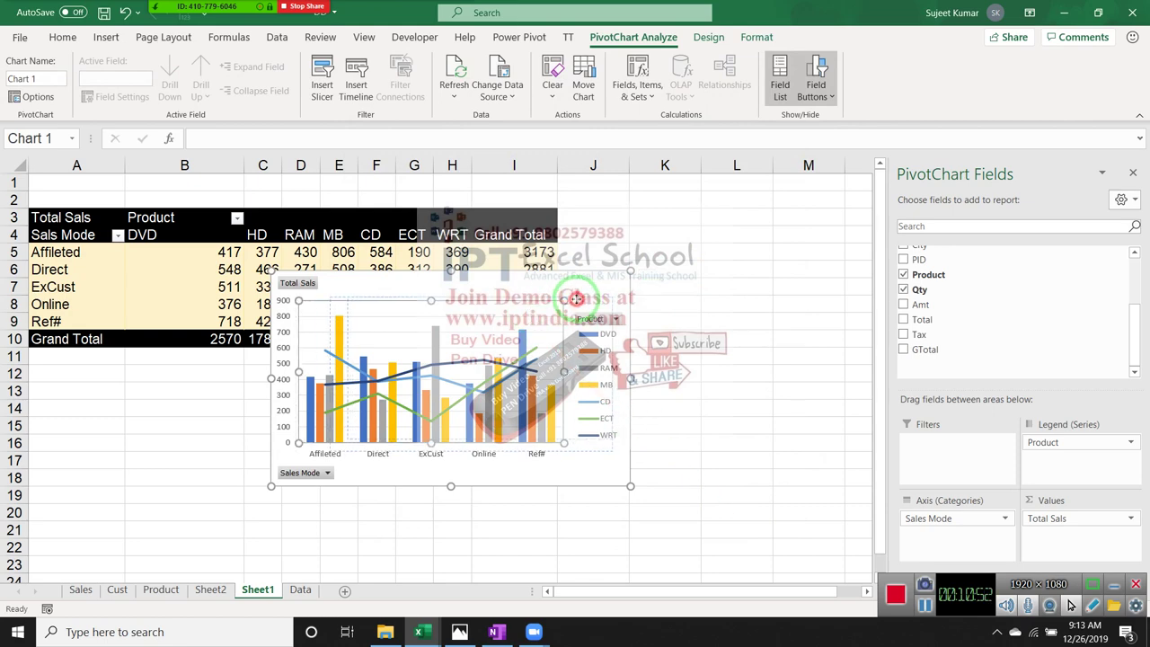
{"action": "left_click_drag", "start_coordinate": [576, 299], "coordinate": [624, 296]}
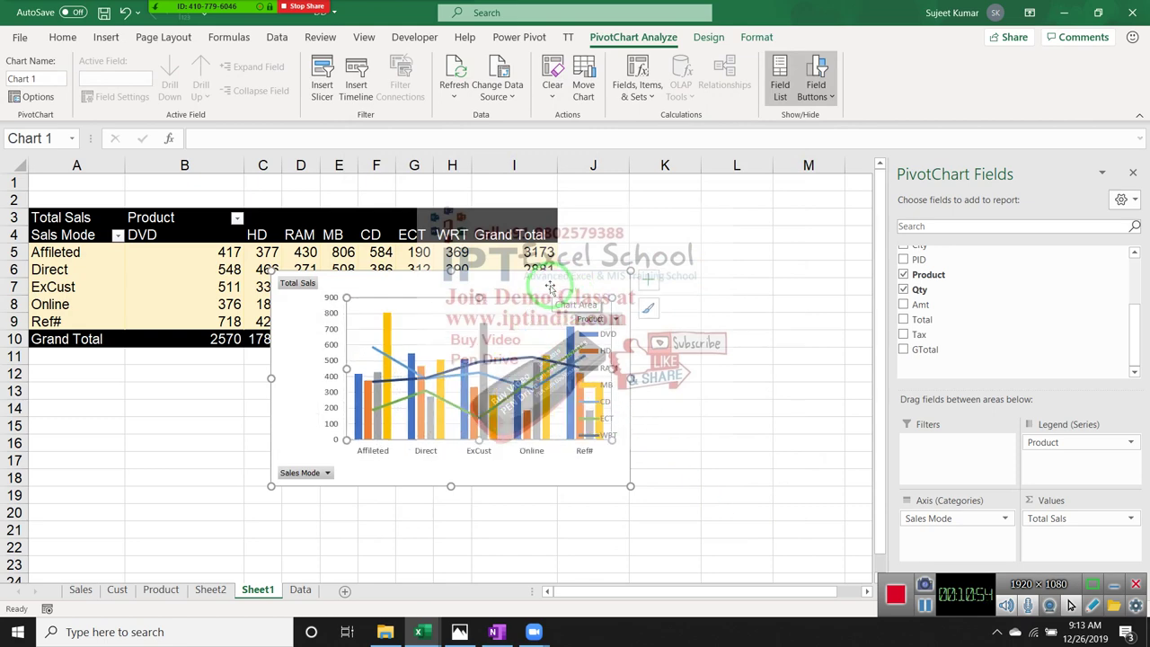
{"action": "left_click_drag", "start_coordinate": [550, 288], "coordinate": [852, 193]}
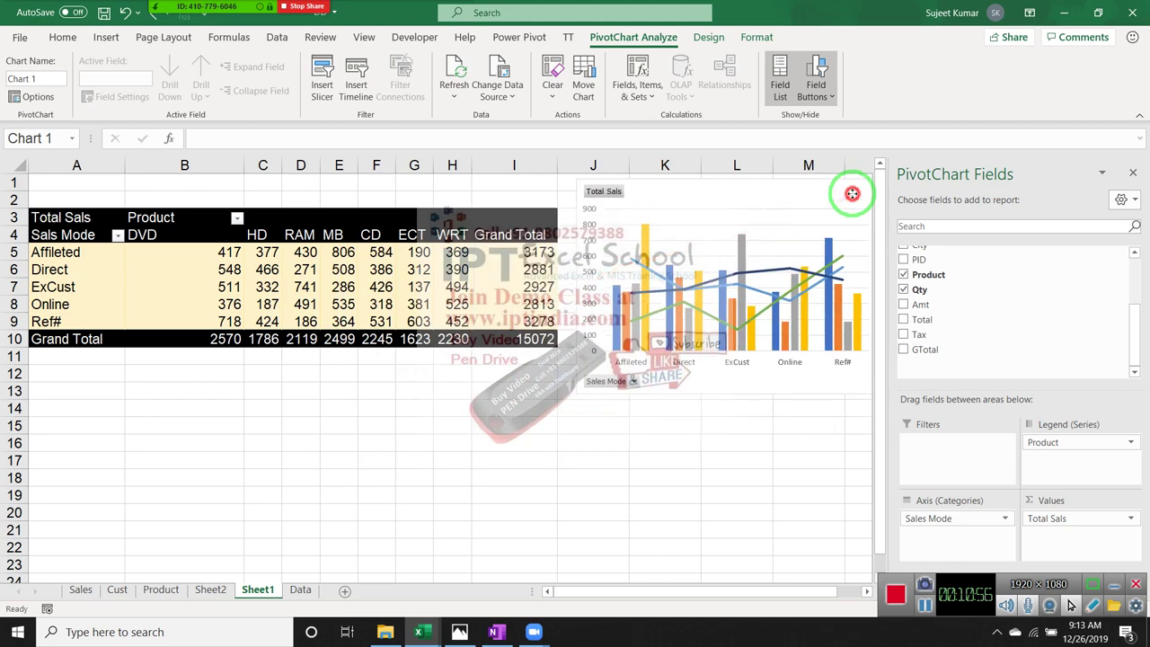
Refresh the pivot table from its Grand Total heading cell
{"action": "left_click", "coordinate": [490, 238]}
{"action": "right_click", "coordinate": [485, 239]}
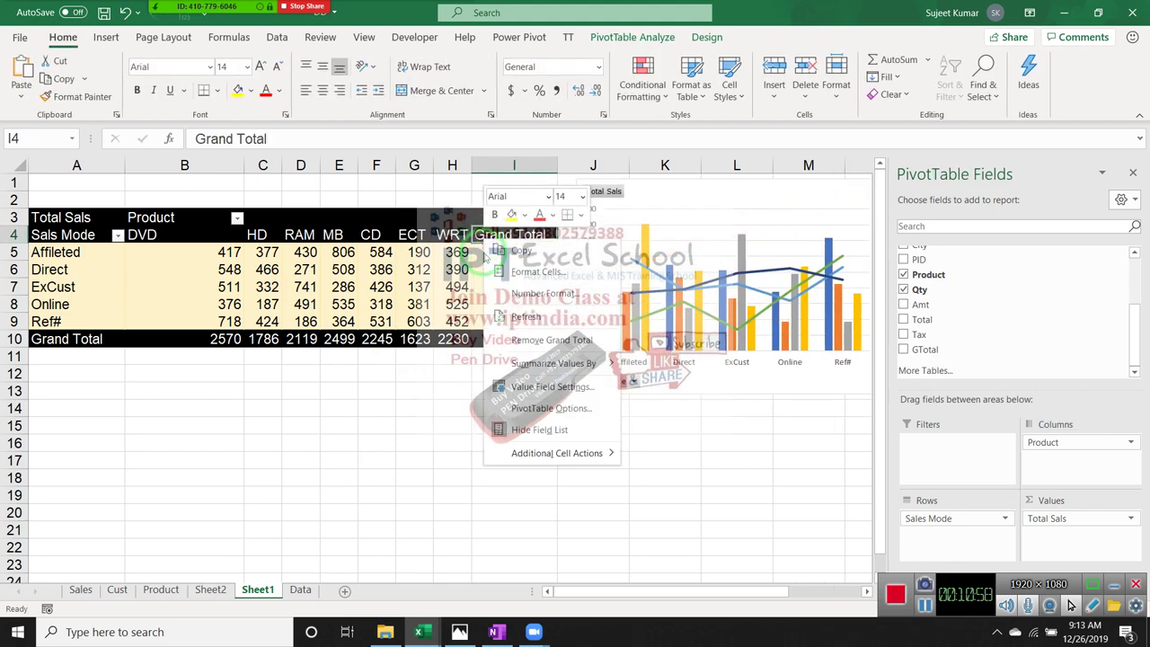
{"action": "left_click", "coordinate": [525, 317]}
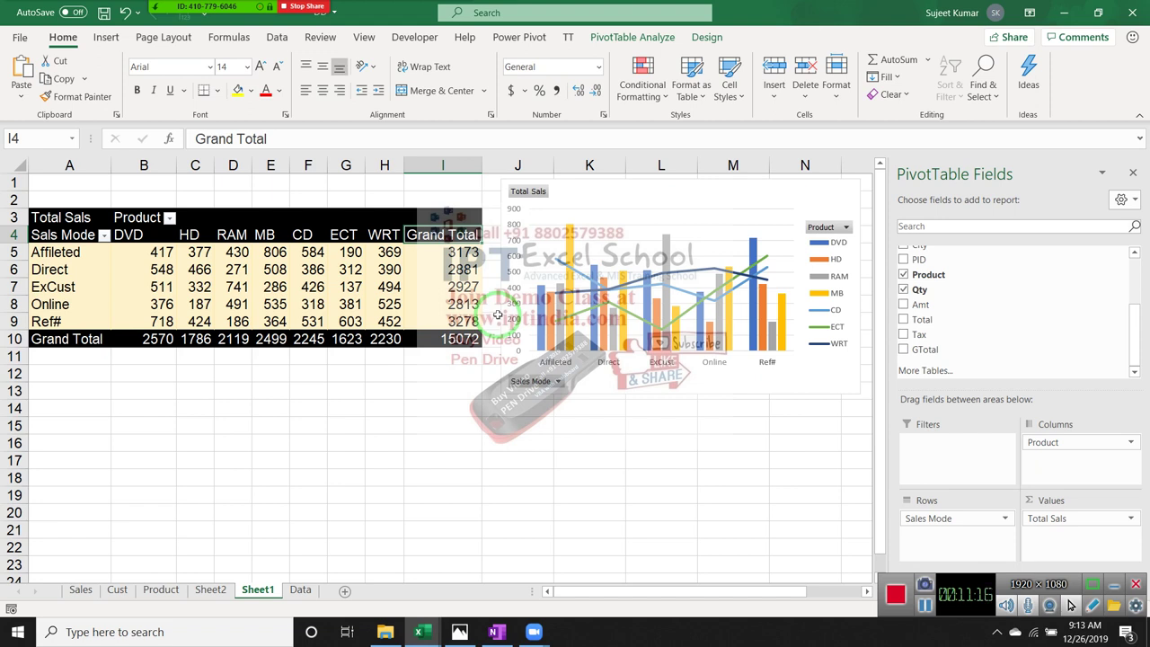
Delete the pivot chart and remove Product from the Columns area
{"action": "left_click", "coordinate": [587, 202]}
{"action": "key", "text": "Delete"}
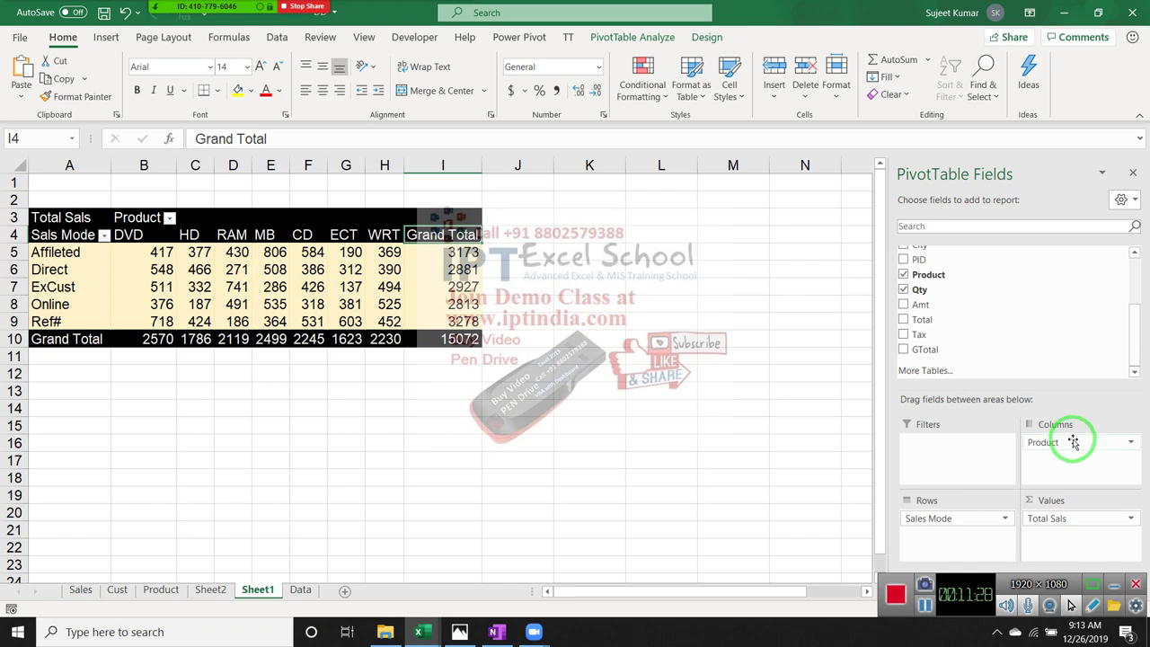
{"action": "left_click_drag", "start_coordinate": [1074, 442], "coordinate": [1013, 337]}
{"action": "scroll", "coordinate": [1013, 338], "scroll_direction": "up", "scroll_amount": 1}
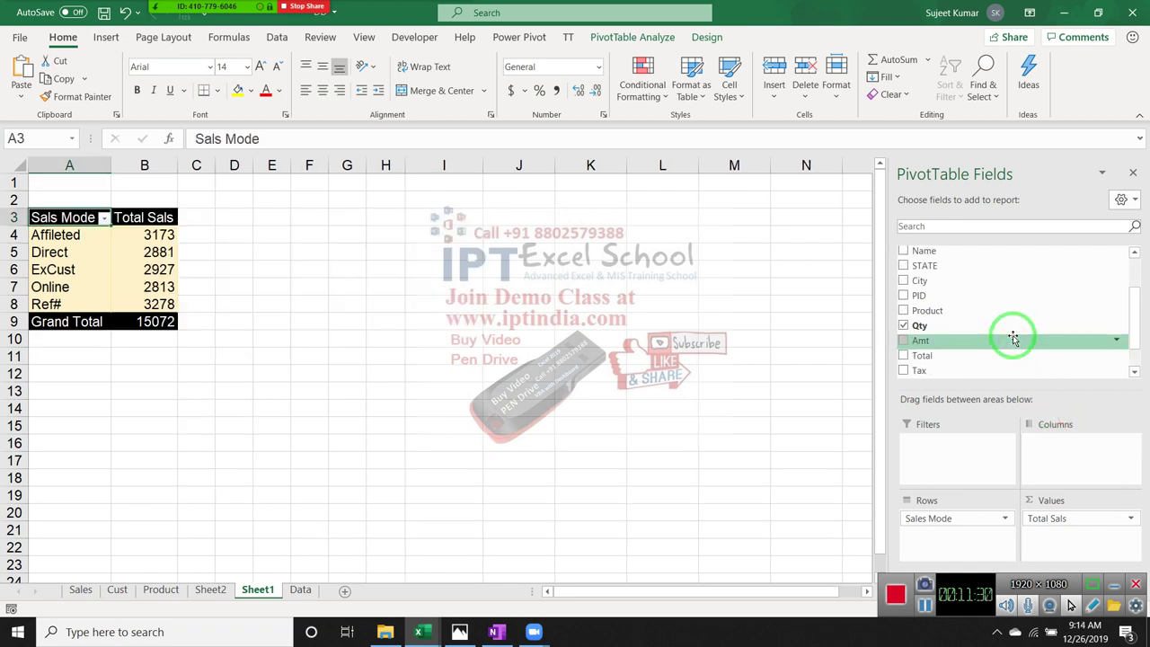
{"action": "scroll", "coordinate": [965, 325], "scroll_direction": "up", "scroll_amount": 1}
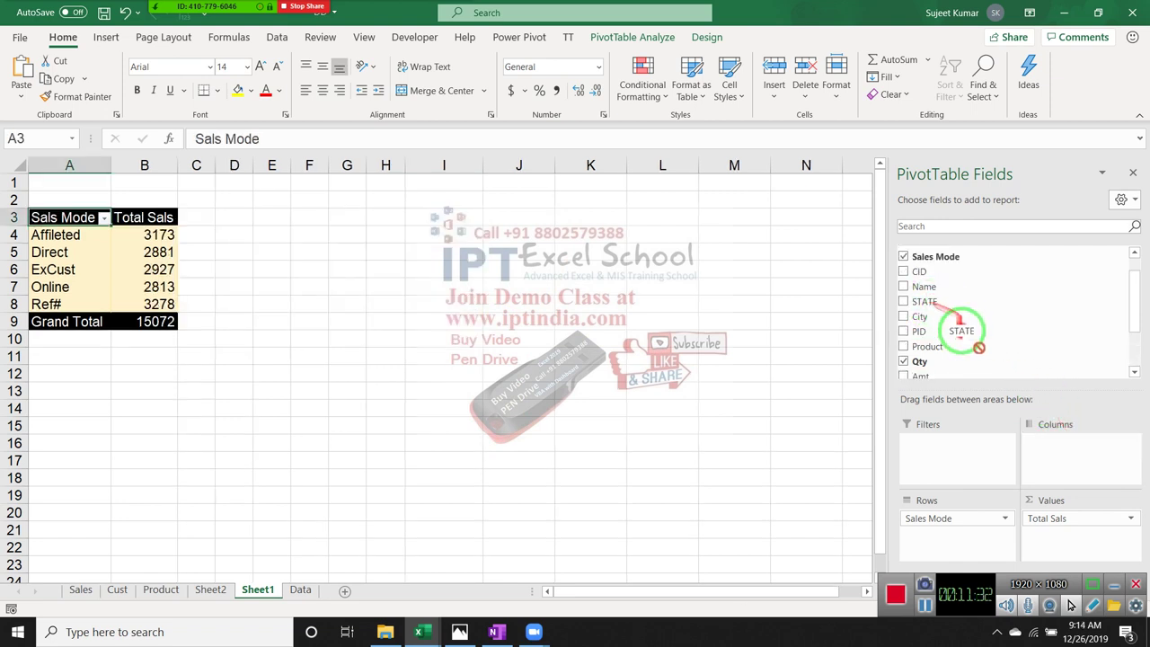
Add City to the Columns area and review the city columns across the Direct, Online and Ref# rows
{"action": "left_click_drag", "start_coordinate": [932, 321], "coordinate": [1071, 439]}
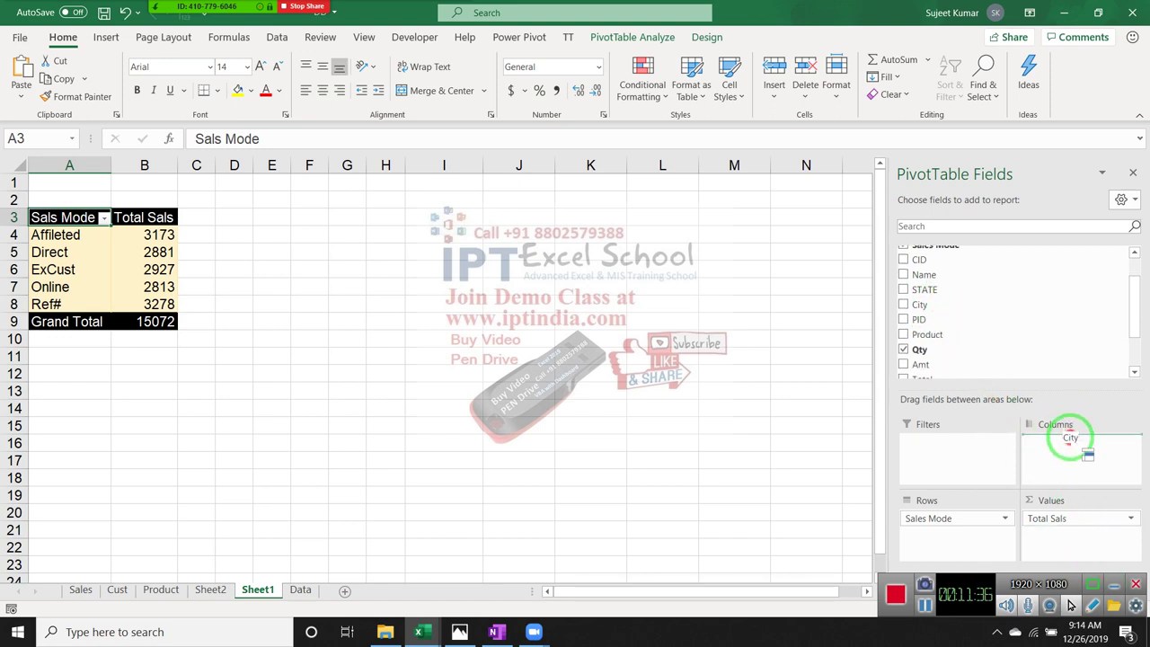
{"action": "key", "text": "Right"}
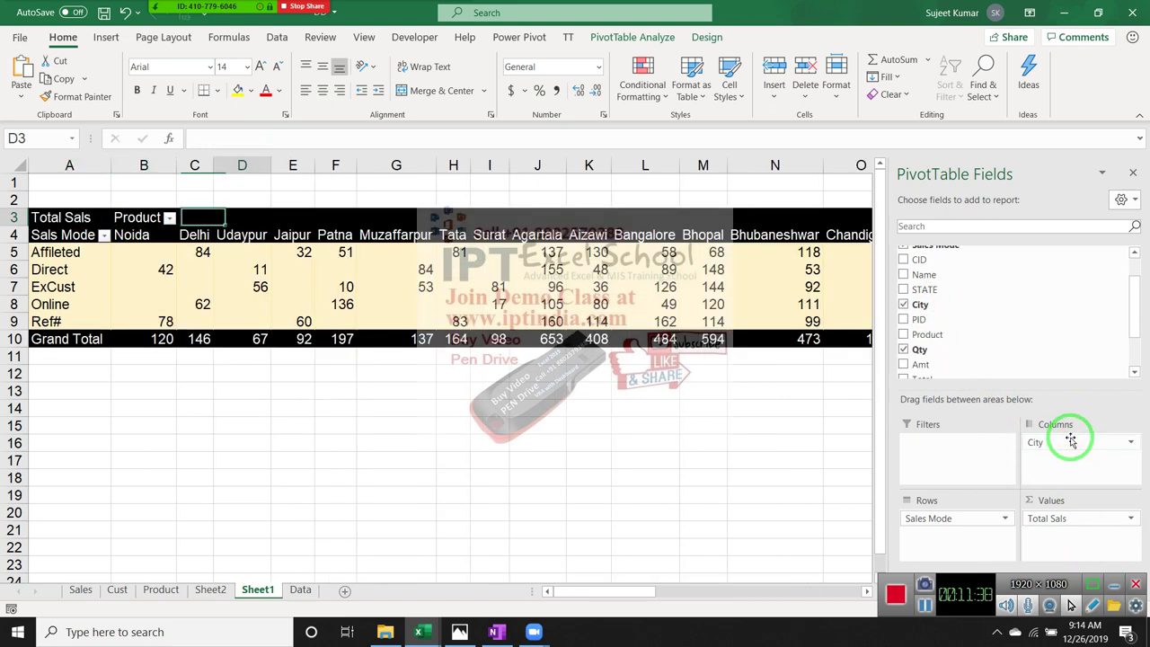
{"action": "key", "text": "Right"}
{"action": "key", "text": "Right"}
{"action": "key", "text": "Right"}
{"action": "key", "text": "Right"}
{"action": "key", "text": "Right"}
{"action": "key", "text": "Right"}
{"action": "key", "text": "Right"}
{"action": "key", "text": "Right"}
{"action": "key", "text": "Right"}
{"action": "key", "text": "Left"}
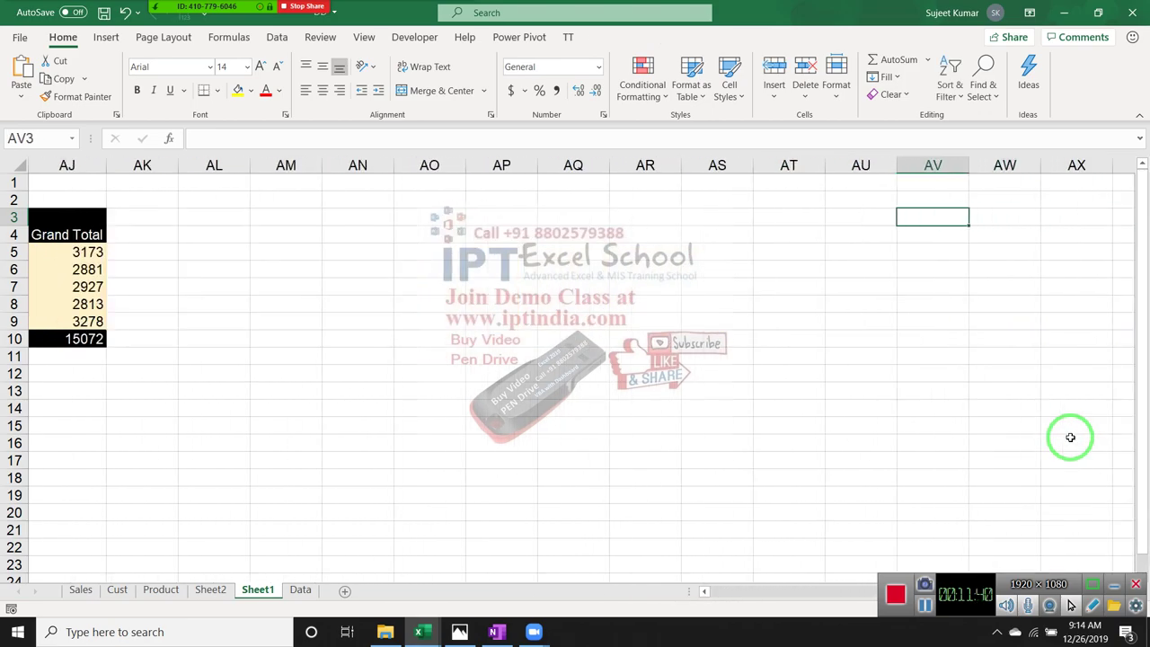
{"action": "key", "text": "Left"}
{"action": "key", "text": "Left"}
{"action": "key", "text": "Left"}
{"action": "key", "text": "Left"}
{"action": "key", "text": "Left"}
{"action": "key", "text": "Left"}
{"action": "key", "text": "Left"}
{"action": "key", "text": "Left"}
{"action": "key", "text": "Left"}
{"action": "key", "text": "Left"}
{"action": "key", "text": "Left"}
{"action": "key", "text": "Left"}
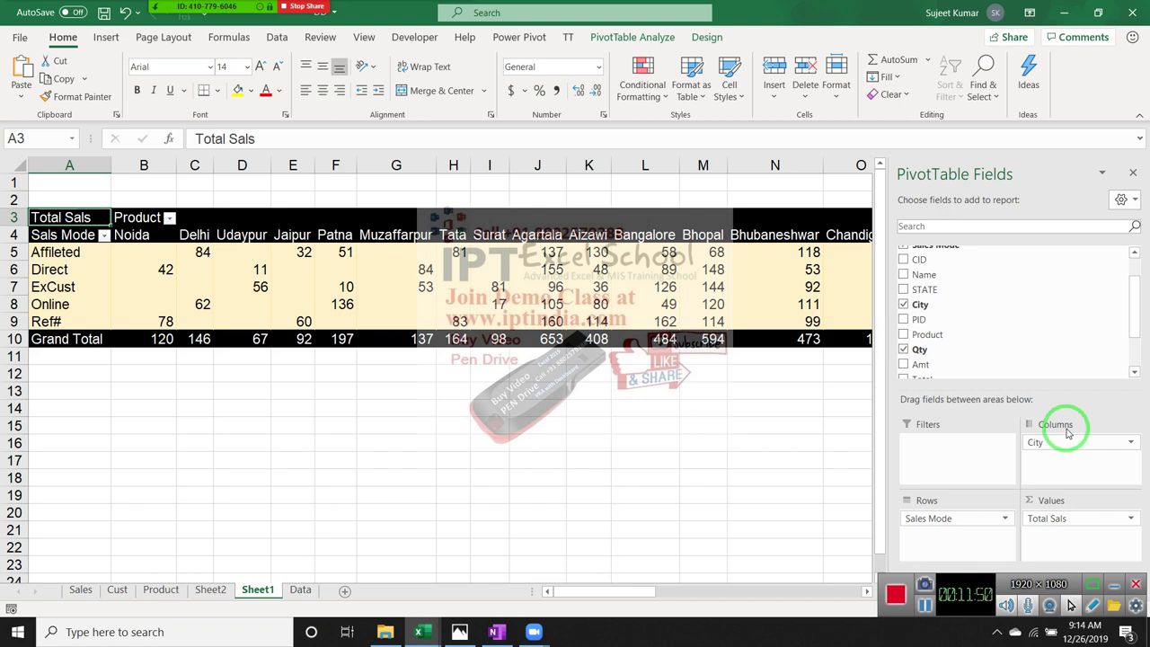
{"action": "key", "text": "Down"}
{"action": "key", "text": "Down"}
{"action": "key", "text": "Down"}
{"action": "key", "text": "Down"}
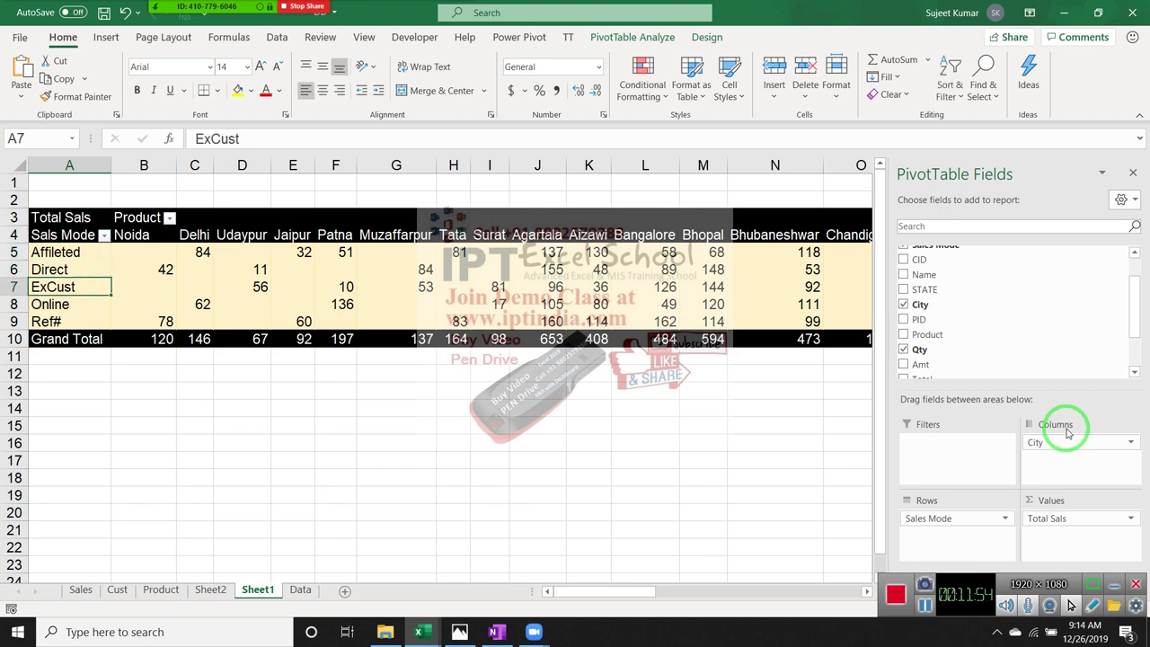
{"action": "key", "text": "Down"}
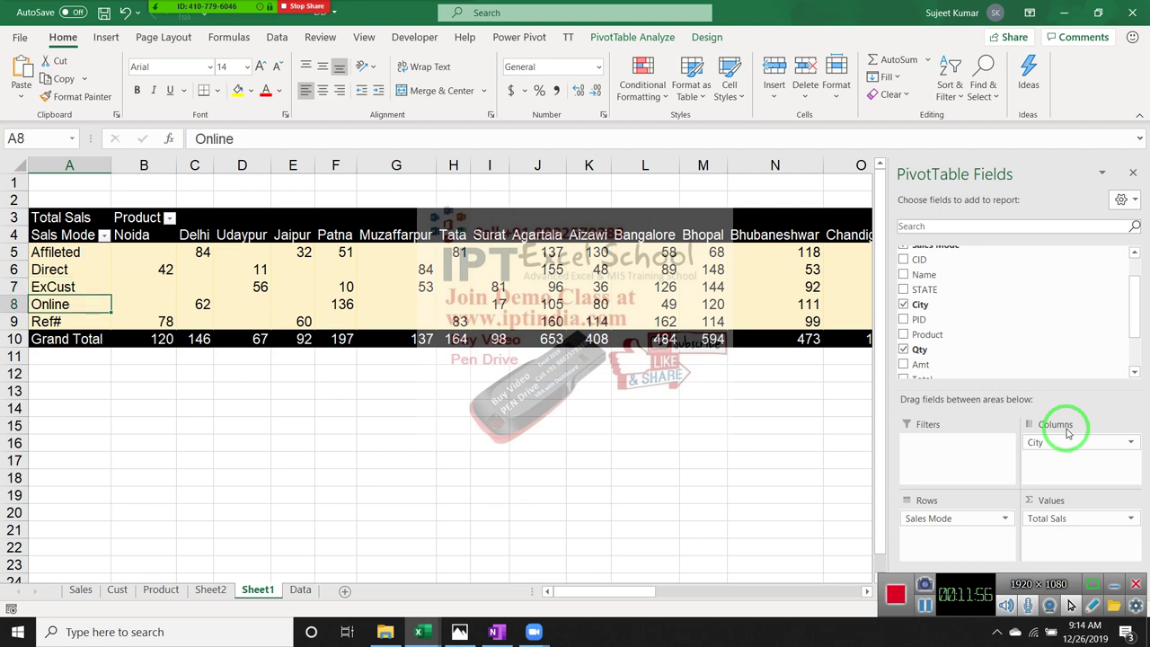
{"action": "key", "text": "Down"}
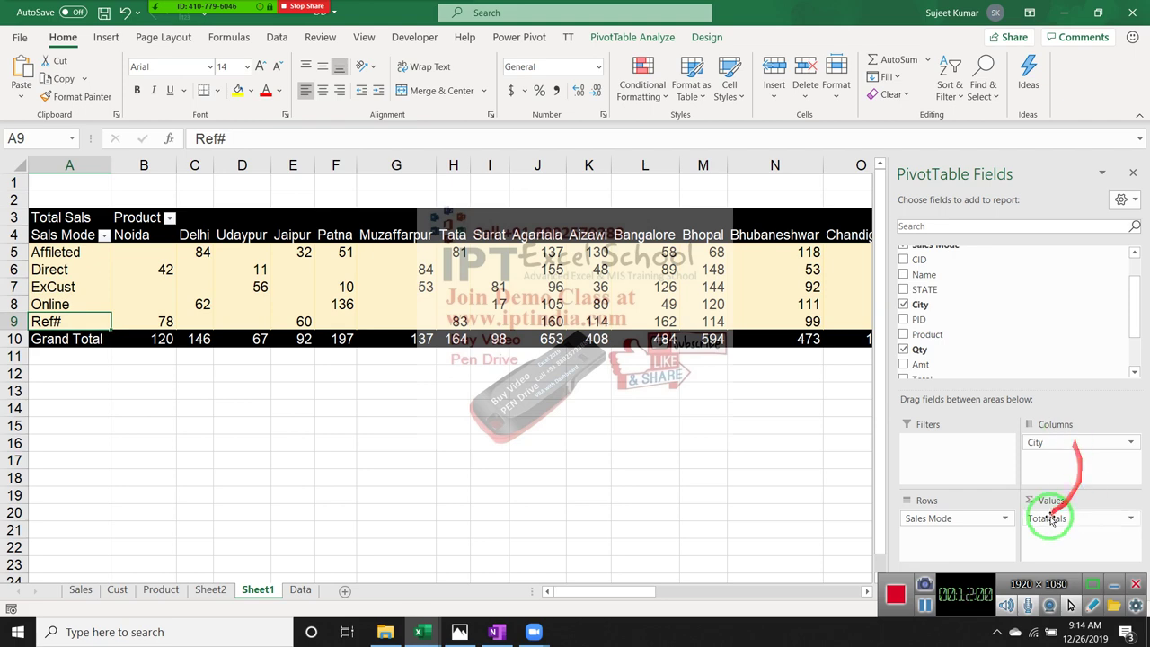
Move City from Columns into Rows above Sales Mode and collapse Noida to its 120 total
{"action": "left_click", "coordinate": [1068, 438]}
{"action": "left_click_drag", "start_coordinate": [1069, 439], "coordinate": [938, 539]}
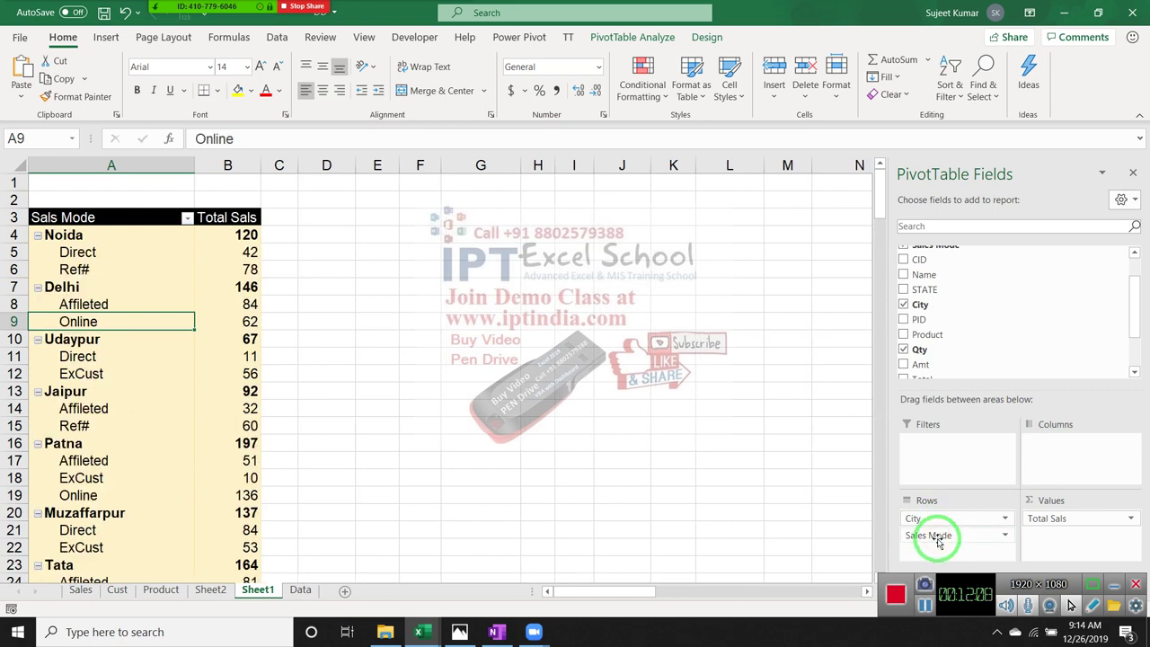
{"action": "left_click", "coordinate": [52, 235]}
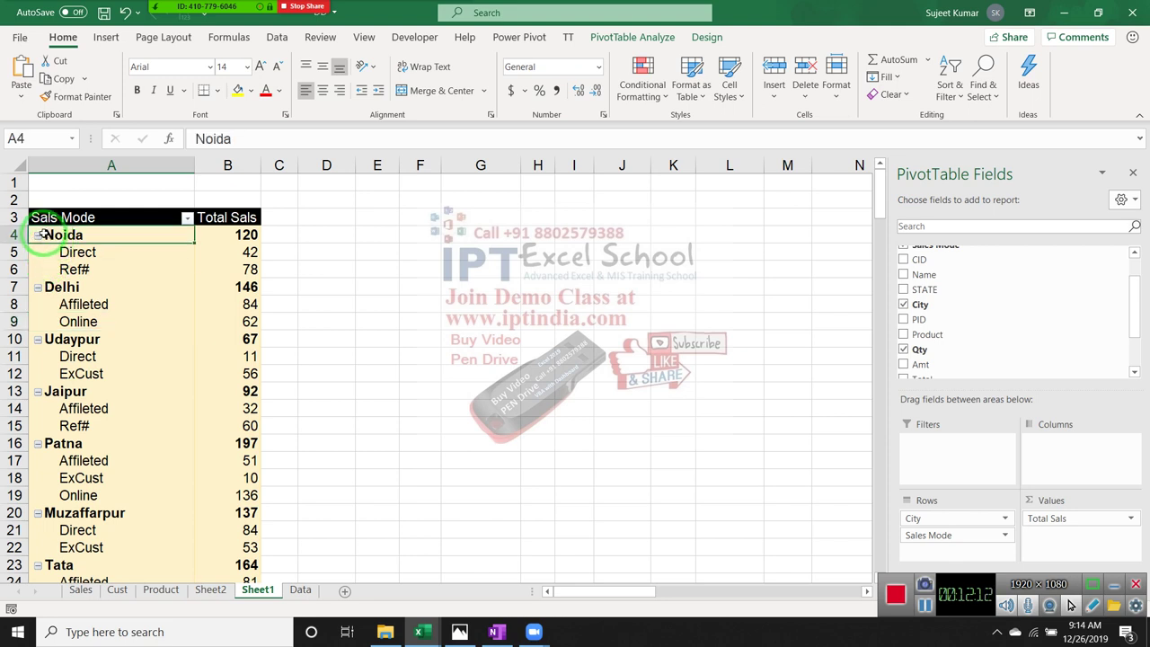
{"action": "left_click", "coordinate": [39, 235]}
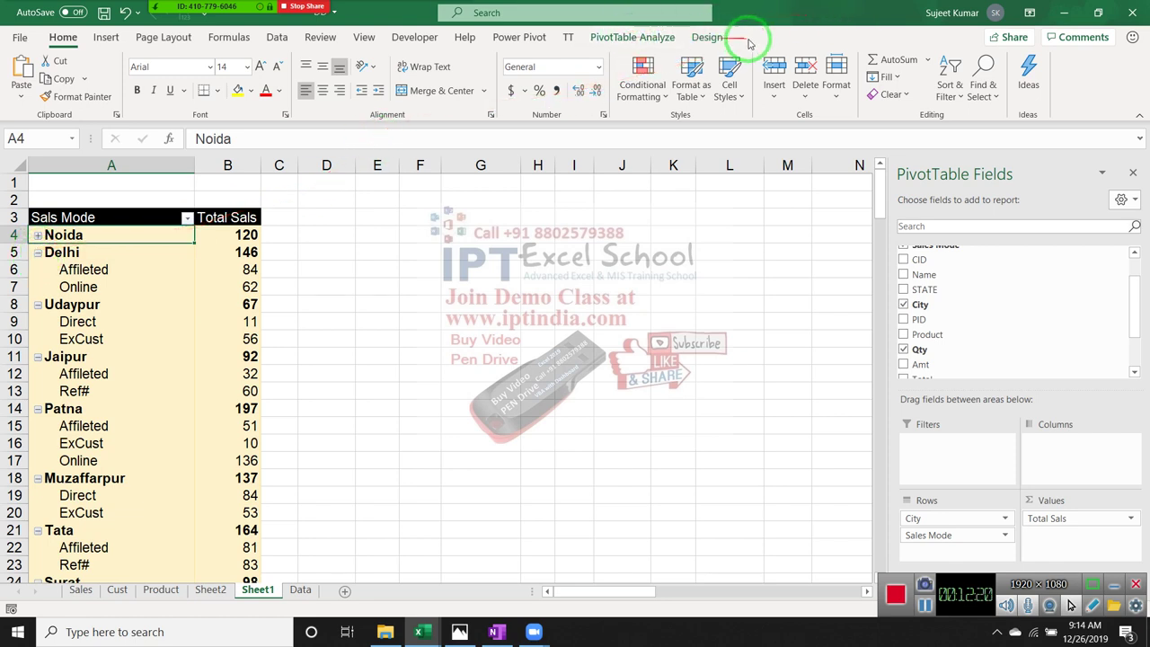
Collapse every city in the pivot to show only the city totals
{"action": "left_click", "coordinate": [670, 40]}
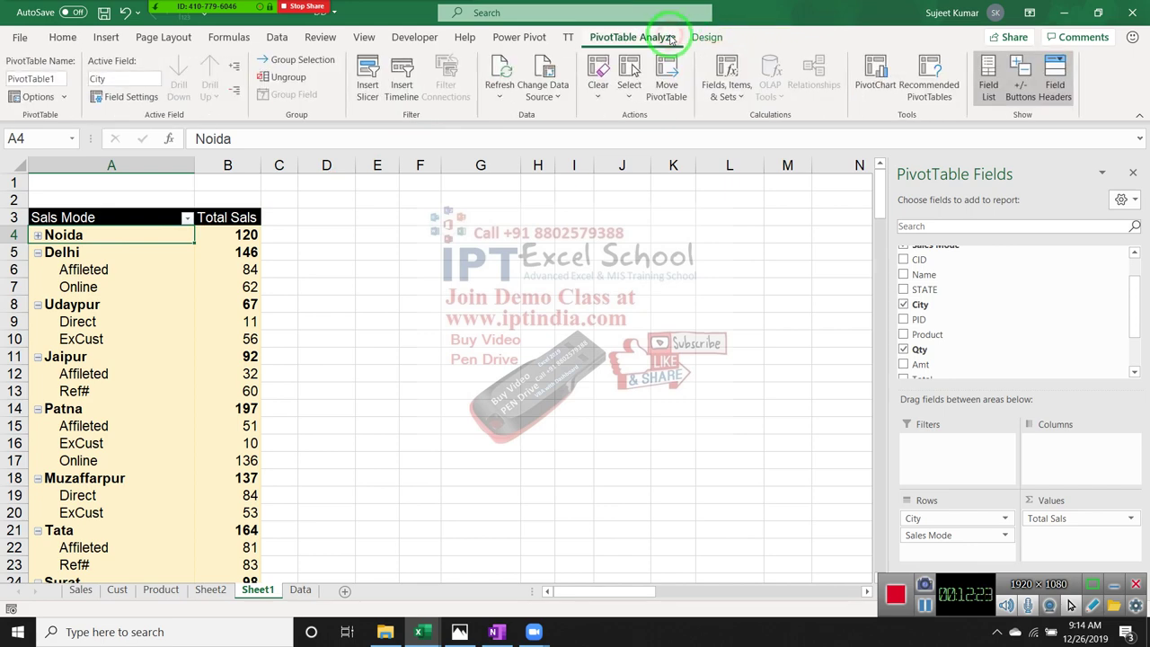
{"action": "left_click", "coordinate": [233, 92]}
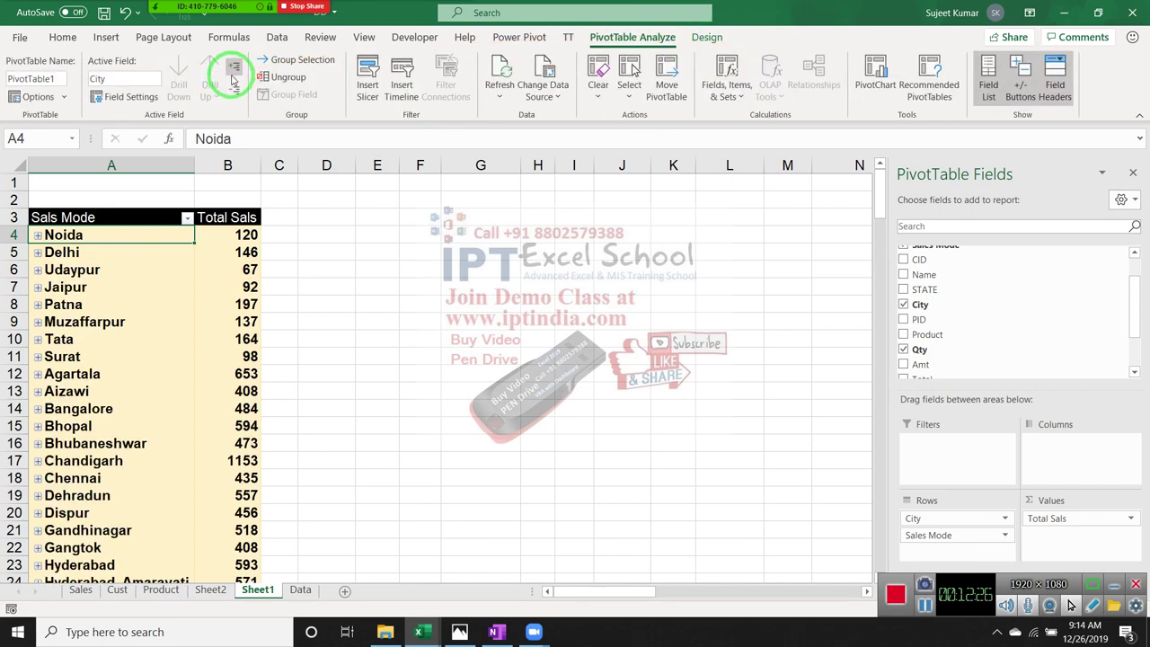
{"action": "left_click", "coordinate": [233, 72]}
{"action": "left_click", "coordinate": [233, 90]}
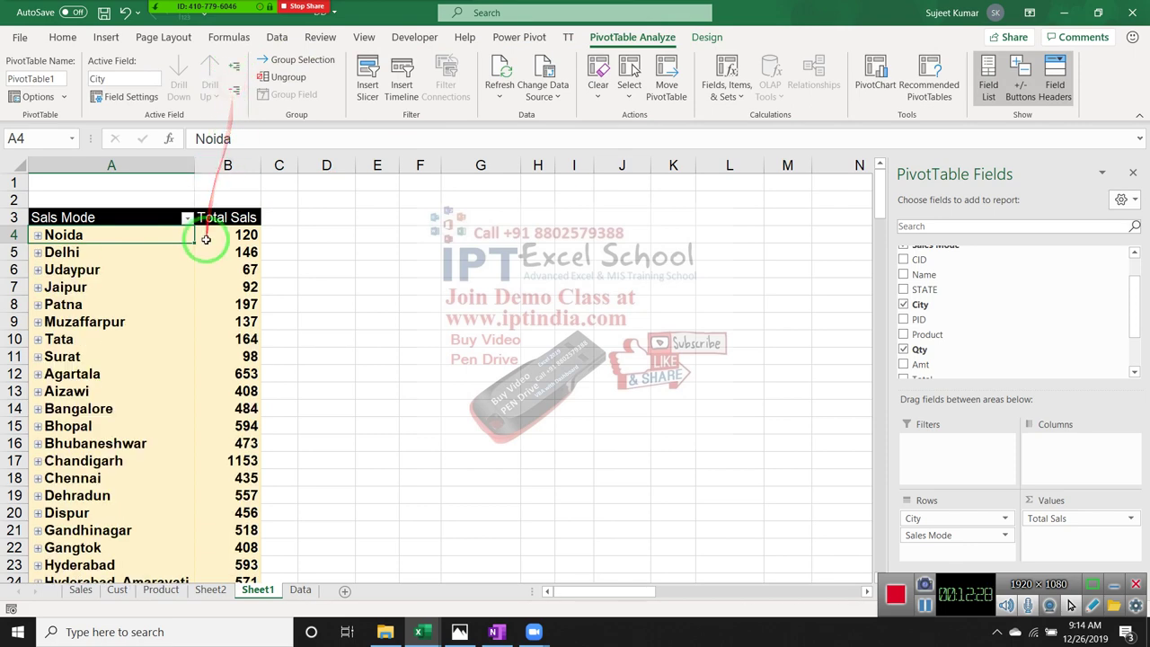
{"action": "scroll", "coordinate": [206, 241], "scroll_direction": "down", "scroll_amount": 6}
{"action": "scroll", "coordinate": [206, 242], "scroll_direction": "up", "scroll_amount": 5}
{"action": "scroll", "coordinate": [206, 239], "scroll_direction": "up", "scroll_amount": 1}
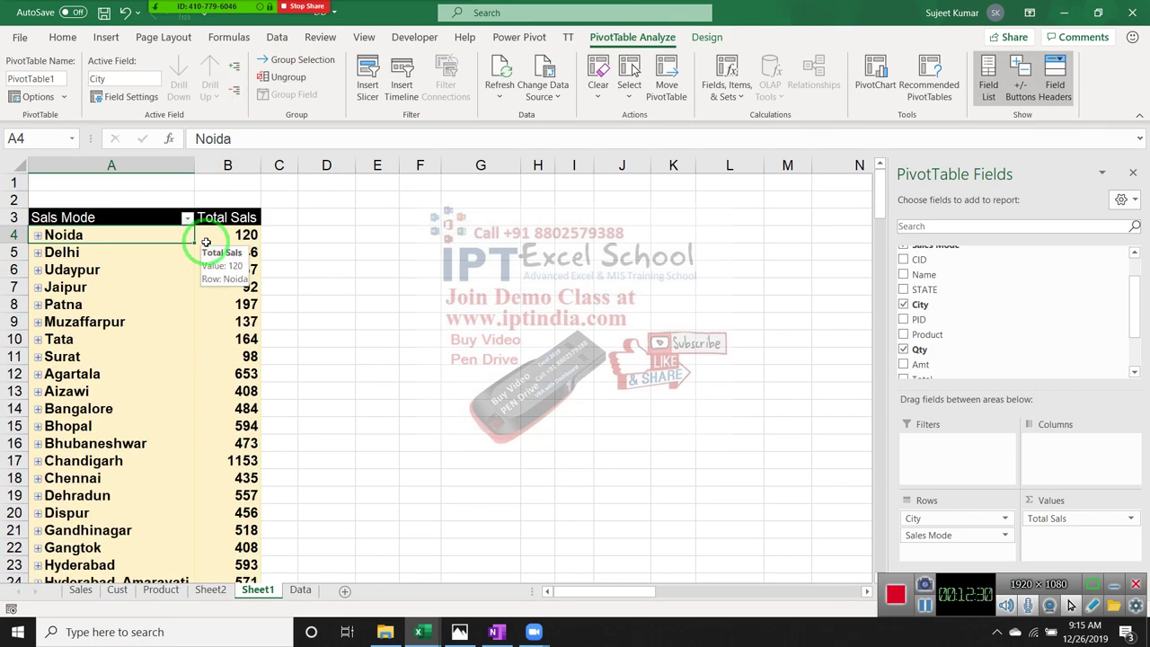
Expand every city again so Noida shows Direct 42 and Ref# 78
{"action": "left_click", "coordinate": [234, 66]}
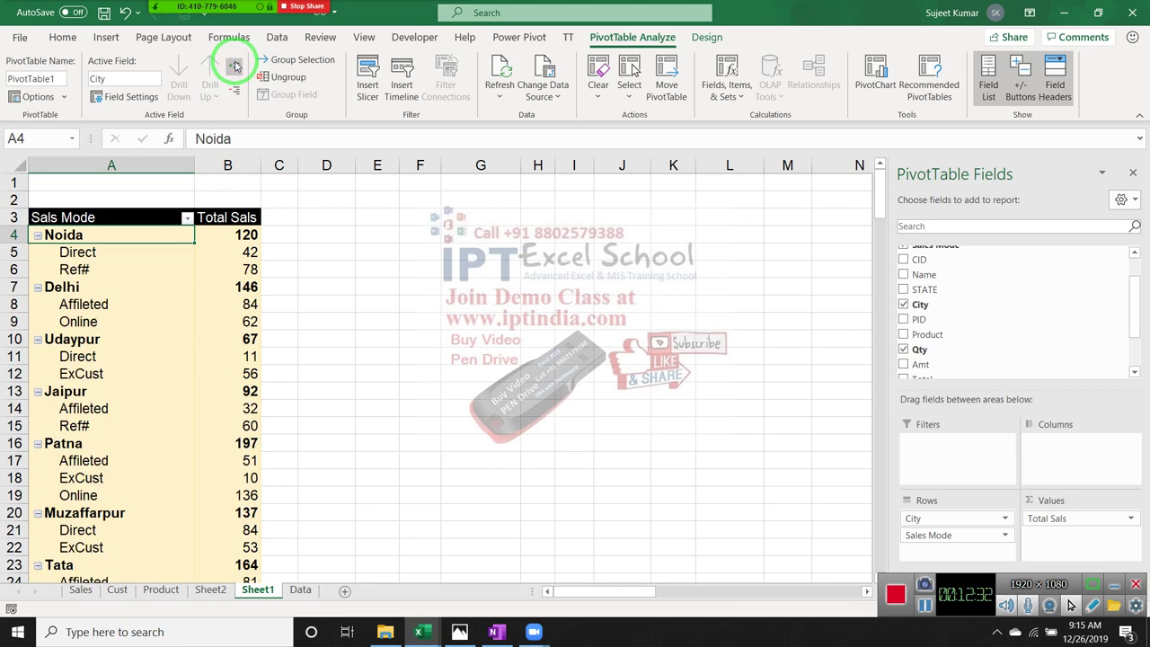
{"action": "scroll", "coordinate": [241, 277], "scroll_direction": "down", "scroll_amount": 4}
{"action": "scroll", "coordinate": [241, 278], "scroll_direction": "down", "scroll_amount": 4}
{"action": "scroll", "coordinate": [241, 278], "scroll_direction": "down", "scroll_amount": 5}
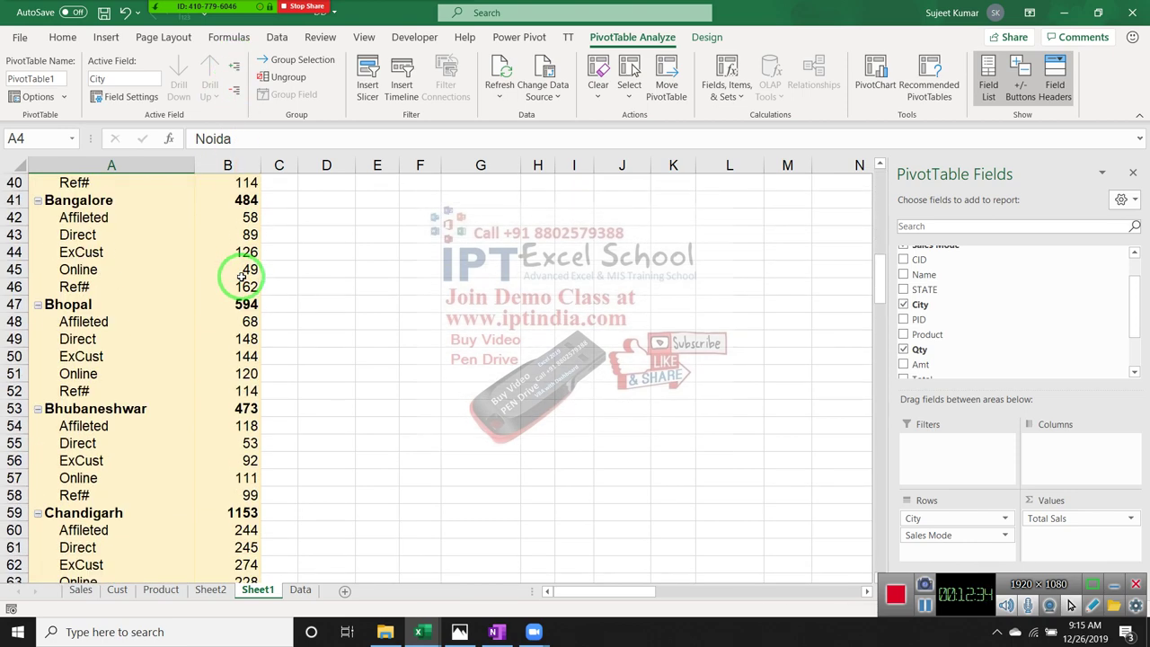
{"action": "scroll", "coordinate": [241, 277], "scroll_direction": "down", "scroll_amount": 3}
{"action": "scroll", "coordinate": [241, 277], "scroll_direction": "down", "scroll_amount": 2}
{"action": "scroll", "coordinate": [241, 277], "scroll_direction": "up", "scroll_amount": 8}
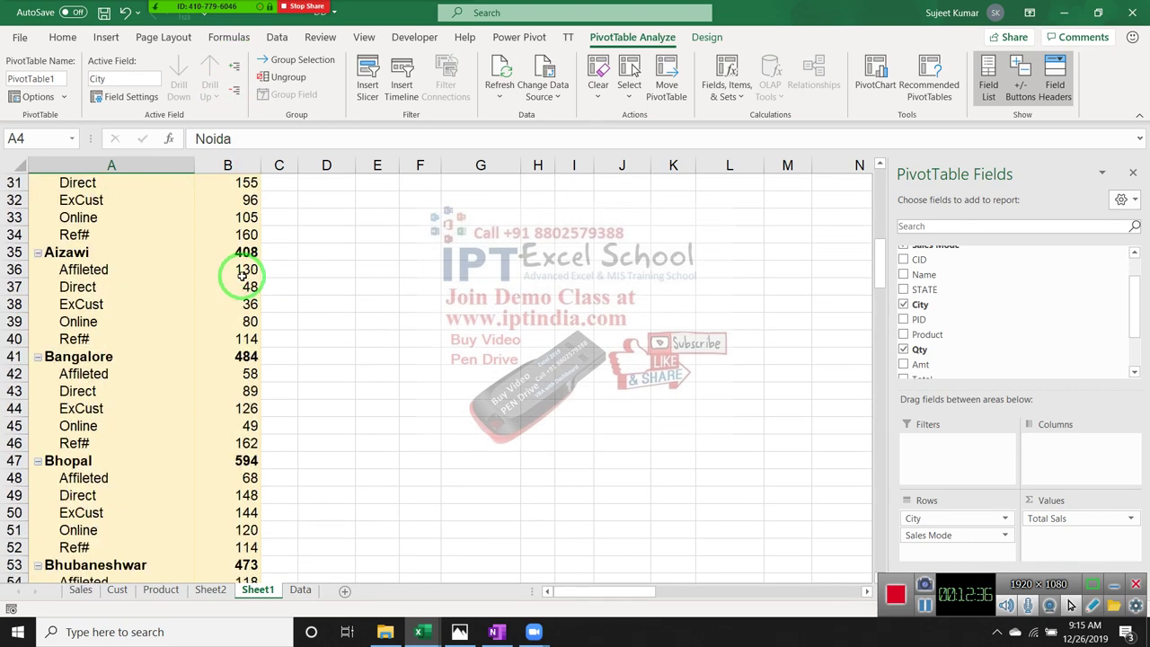
{"action": "scroll", "coordinate": [241, 277], "scroll_direction": "up", "scroll_amount": 5}
{"action": "scroll", "coordinate": [241, 254], "scroll_direction": "up", "scroll_amount": 4}
{"action": "scroll", "coordinate": [241, 254], "scroll_direction": "up", "scroll_amount": 1}
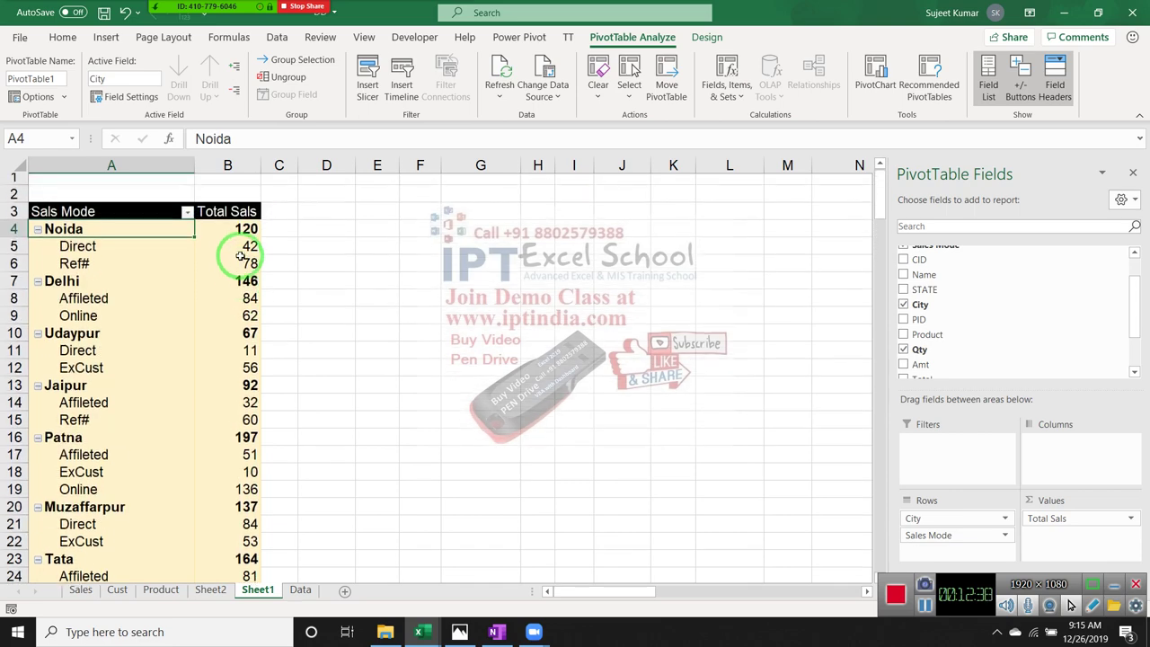
{"action": "mouse_move", "coordinate": [241, 251]}
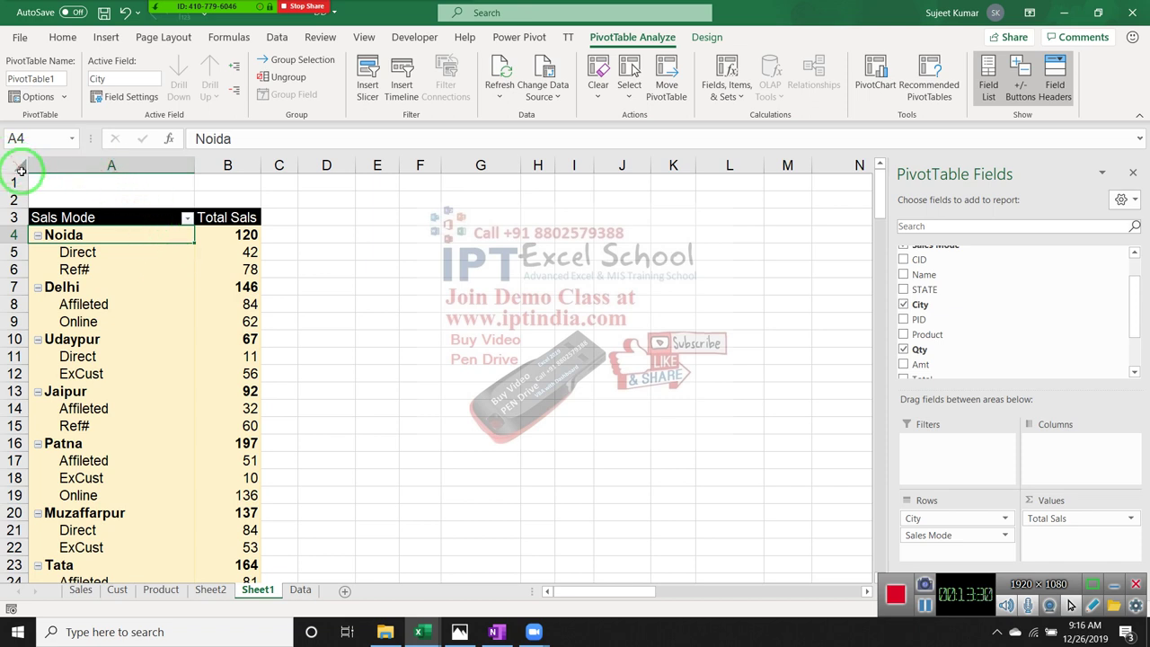
Copy the column A row labels of the pivot and paste them into column G
{"action": "left_click", "coordinate": [64, 219]}
{"action": "scroll", "coordinate": [171, 395], "scroll_direction": "down", "scroll_amount": 6}
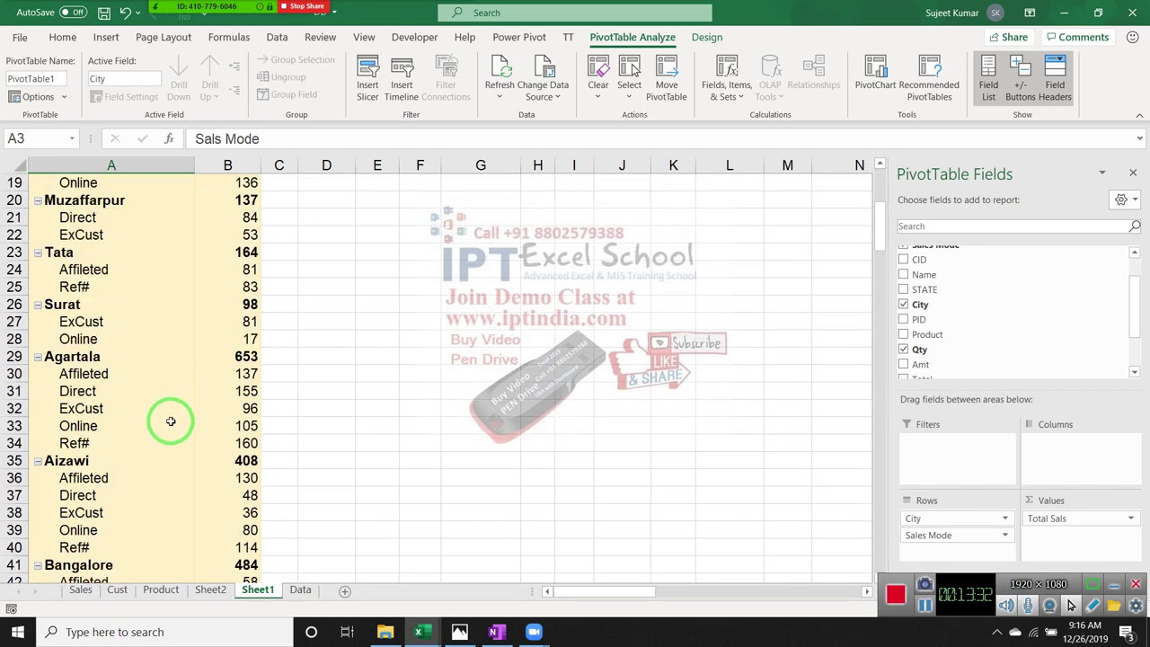
{"action": "scroll", "coordinate": [170, 422], "scroll_direction": "down", "scroll_amount": 11}
{"action": "scroll", "coordinate": [175, 441], "scroll_direction": "down", "scroll_amount": 4}
{"action": "scroll", "coordinate": [207, 495], "scroll_direction": "down", "scroll_amount": 6}
{"action": "scroll", "coordinate": [235, 529], "scroll_direction": "down", "scroll_amount": 4}
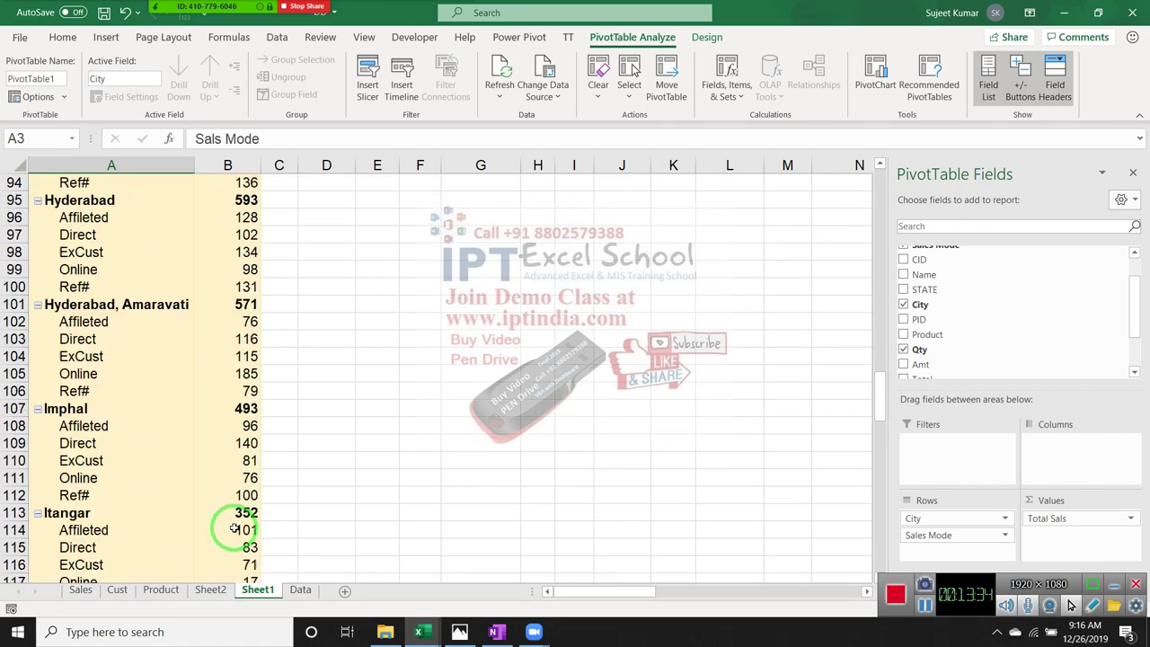
{"action": "scroll", "coordinate": [234, 529], "scroll_direction": "down", "scroll_amount": 10}
{"action": "scroll", "coordinate": [235, 530], "scroll_direction": "down", "scroll_amount": 5}
{"action": "scroll", "coordinate": [235, 530], "scroll_direction": "up", "scroll_amount": 7}
{"action": "scroll", "coordinate": [234, 530], "scroll_direction": "up", "scroll_amount": 9}
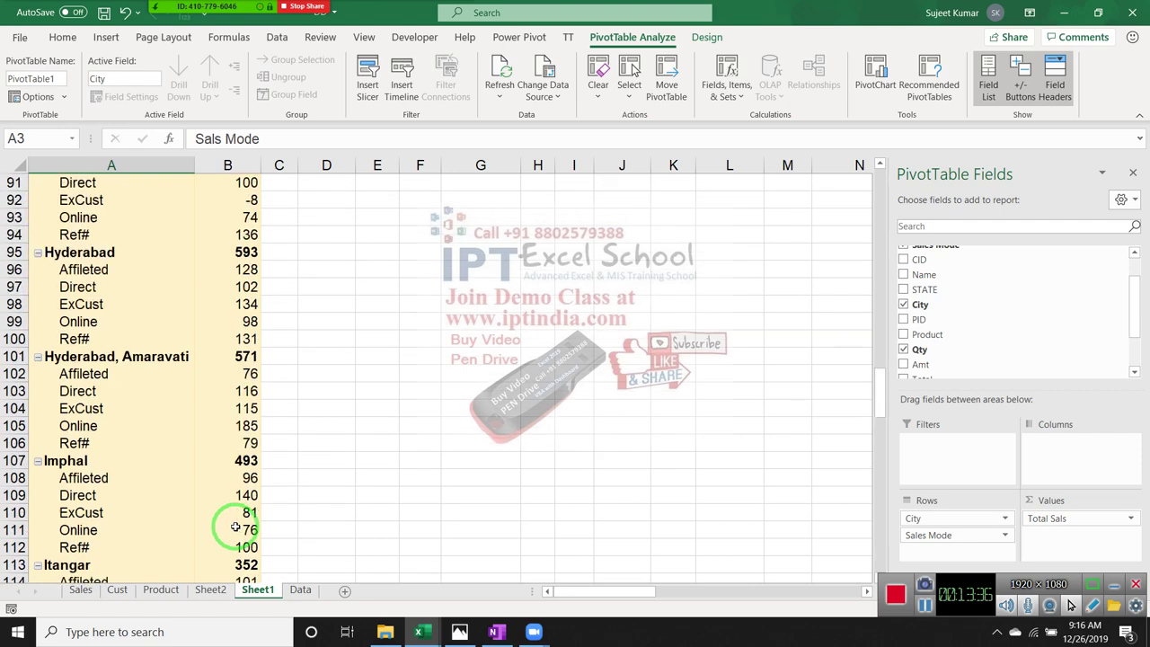
{"action": "scroll", "coordinate": [208, 432], "scroll_direction": "up", "scroll_amount": 5}
{"action": "left_click", "coordinate": [160, 169]}
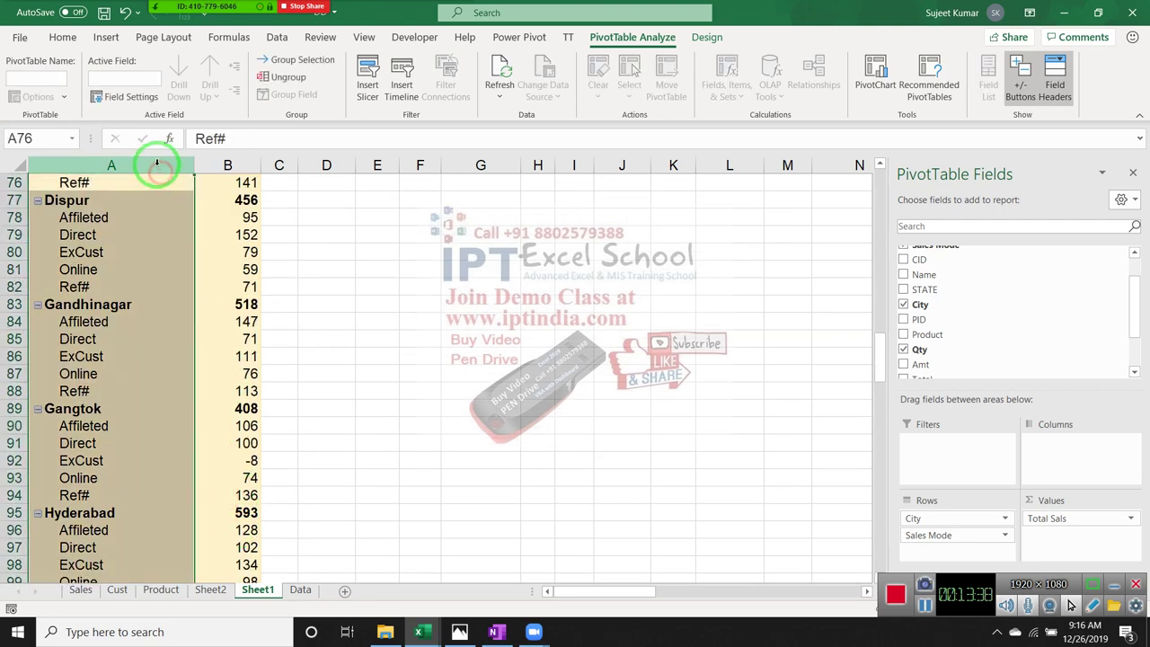
{"action": "key", "text": "ctrl+c"}
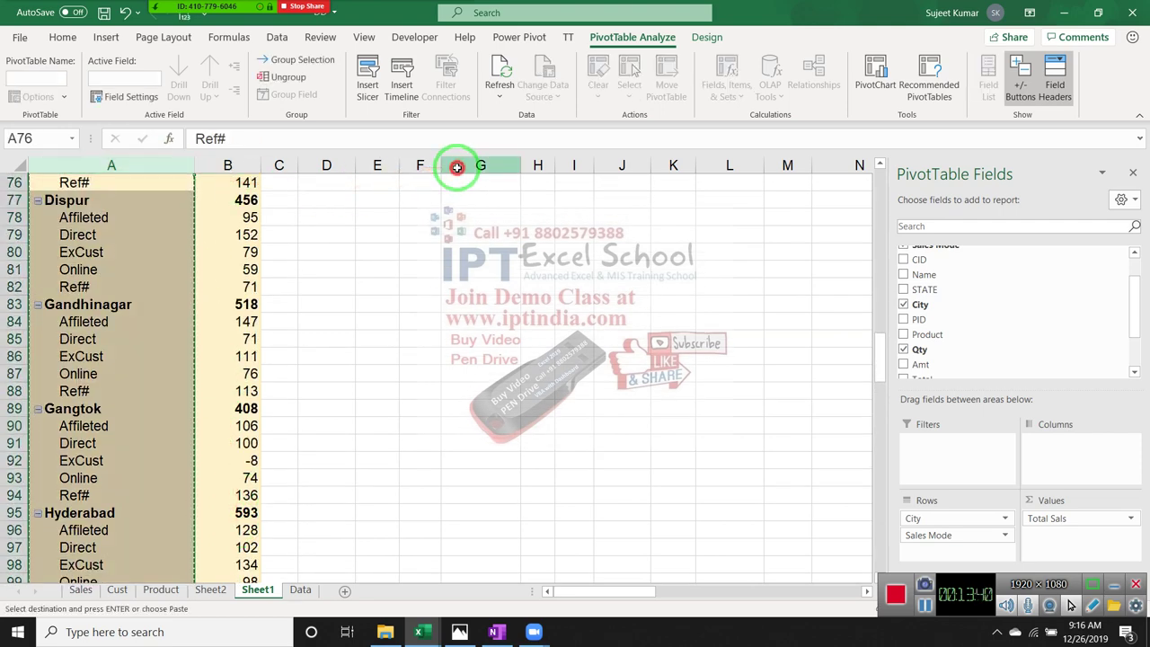
{"action": "left_click", "coordinate": [458, 167]}
{"action": "key", "text": "ctrl+v"}
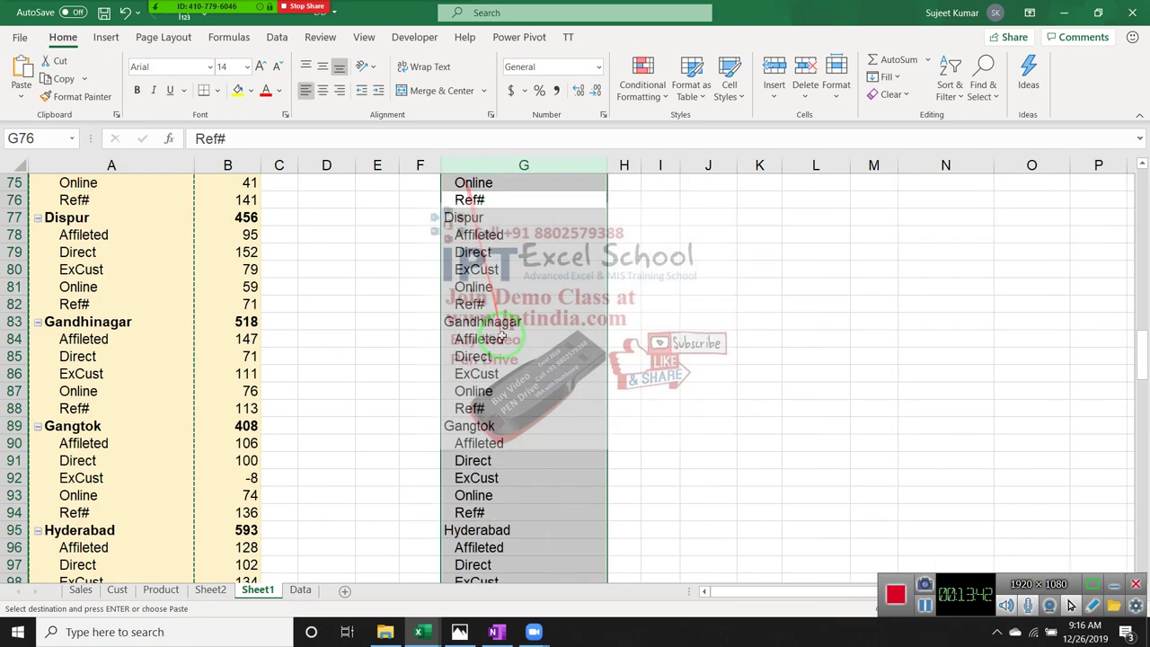
{"action": "scroll", "coordinate": [476, 234], "scroll_direction": "up", "scroll_amount": 9}
{"action": "scroll", "coordinate": [494, 288], "scroll_direction": "up", "scroll_amount": 8}
{"action": "scroll", "coordinate": [512, 333], "scroll_direction": "up", "scroll_amount": 4}
{"action": "scroll", "coordinate": [512, 333], "scroll_direction": "up", "scroll_amount": 4}
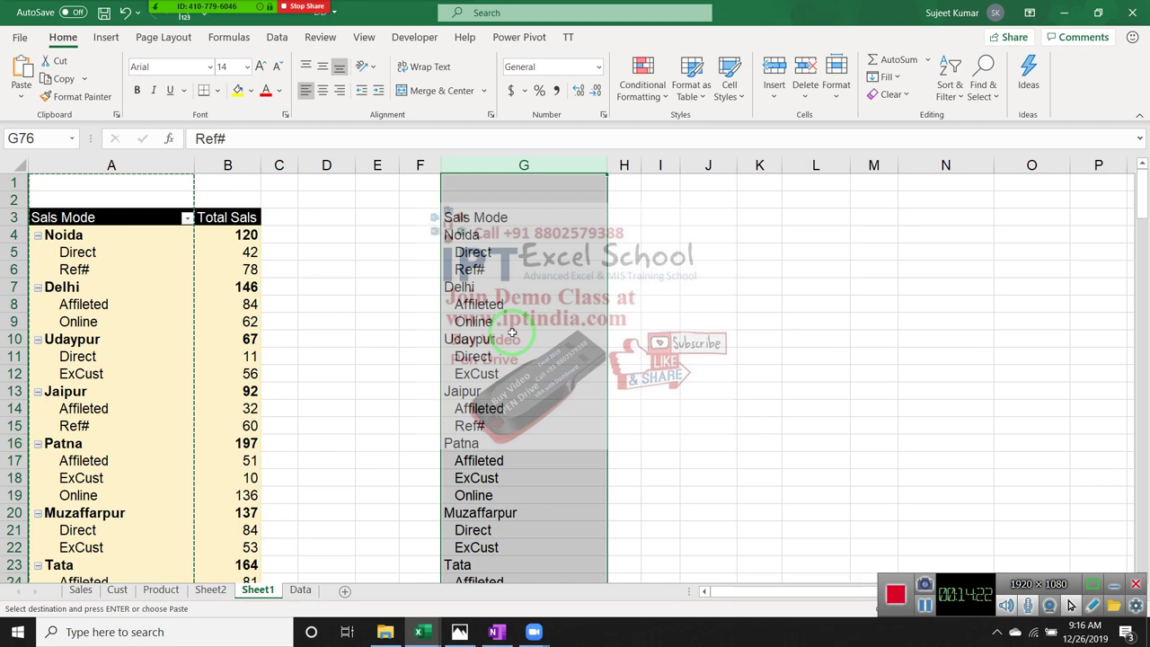
Undo the column G paste and select a pivot cell to show the PivotTable Fields pane
{"action": "key", "text": "ctrl+BackSpace"}
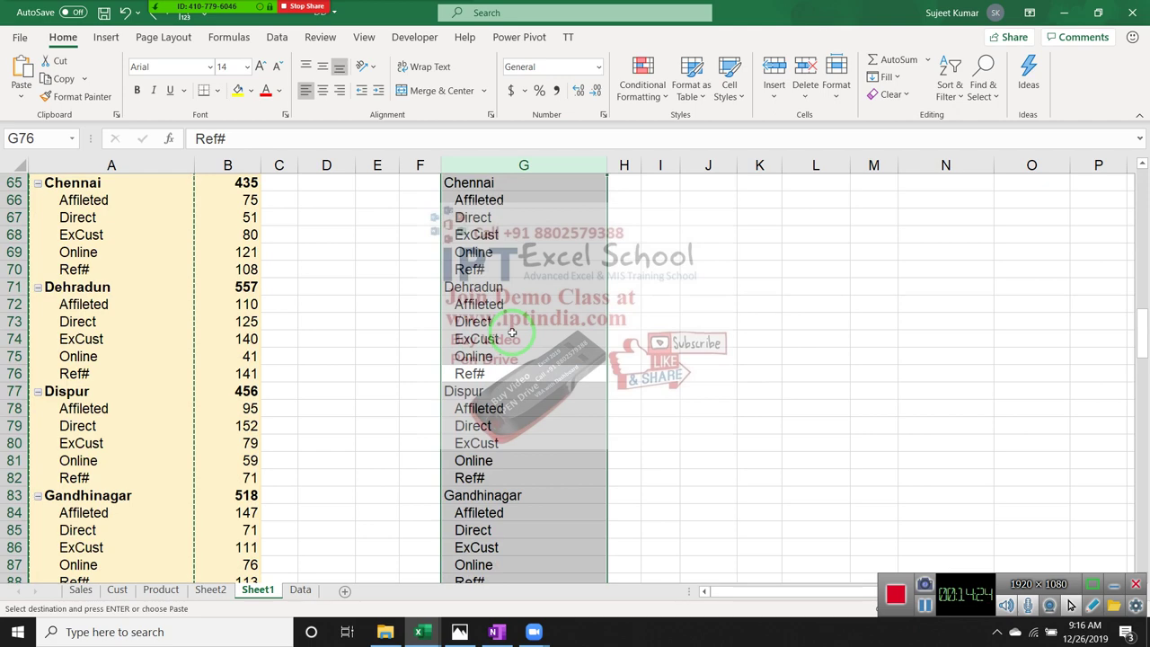
{"action": "key", "text": "ctrl+z"}
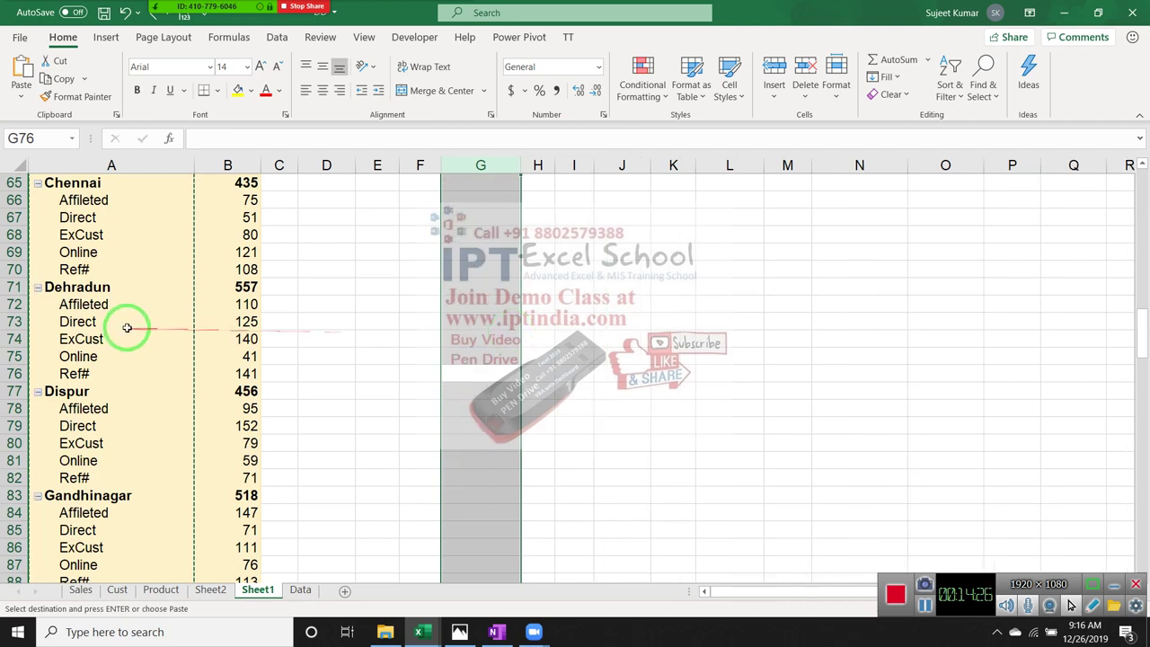
{"action": "left_click", "coordinate": [126, 324]}
{"action": "scroll", "coordinate": [95, 260], "scroll_direction": "up", "scroll_amount": 5}
{"action": "scroll", "coordinate": [99, 268], "scroll_direction": "up", "scroll_amount": 5}
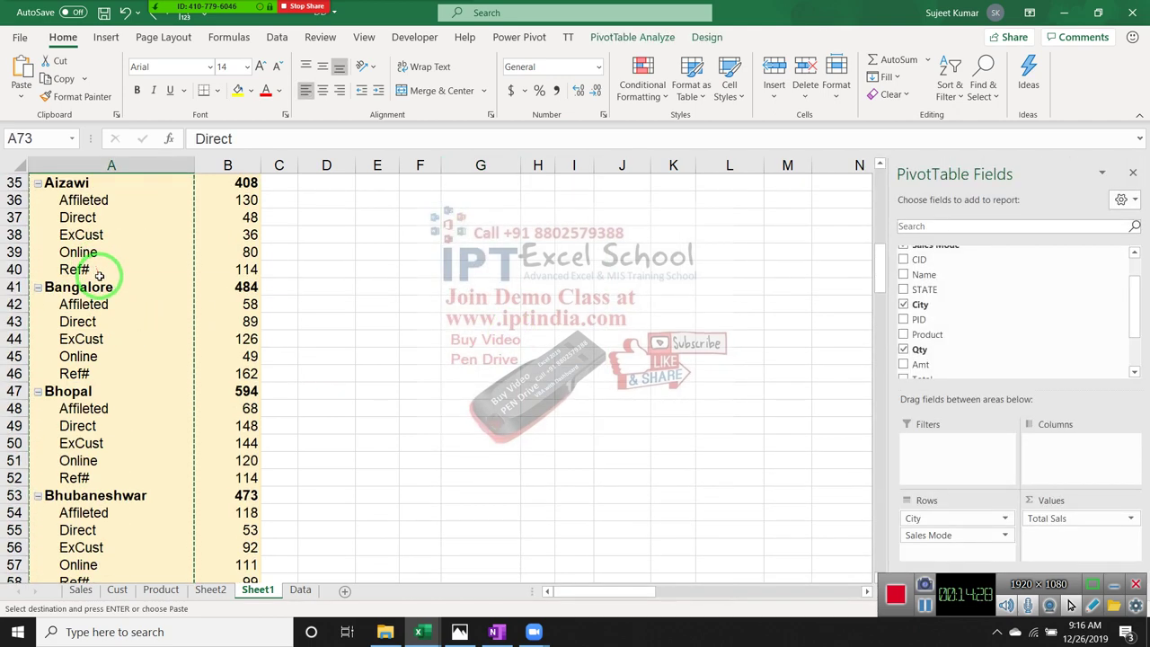
{"action": "scroll", "coordinate": [90, 267], "scroll_direction": "up", "scroll_amount": 6}
{"action": "scroll", "coordinate": [92, 265], "scroll_direction": "up", "scroll_amount": 6}
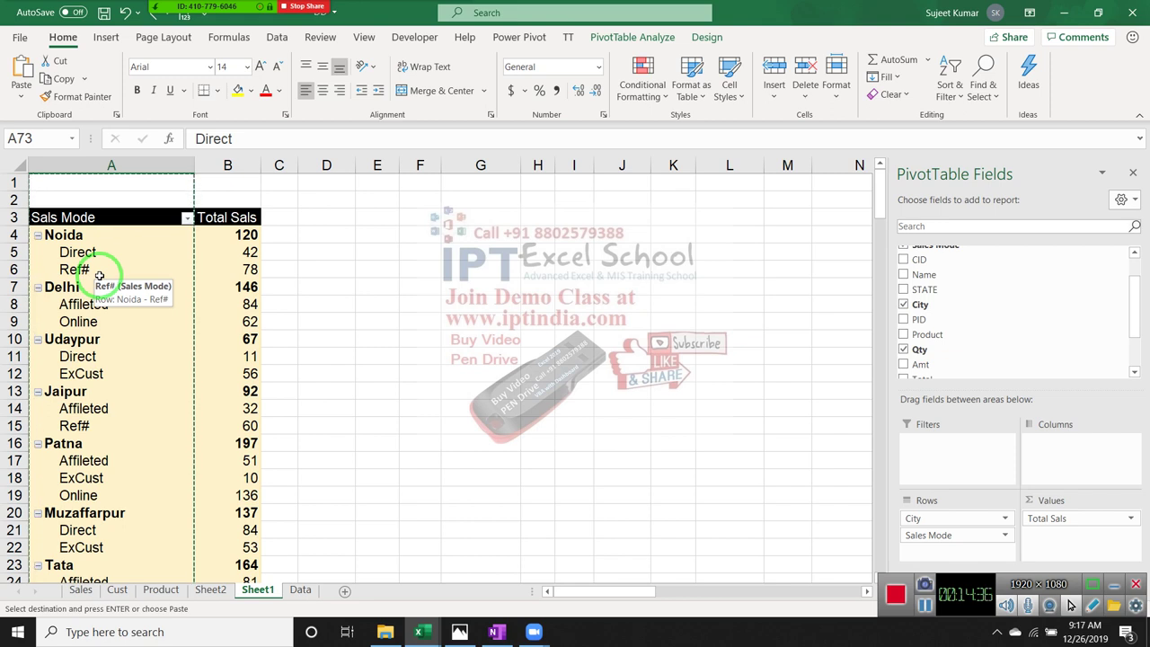
{"action": "right_click", "coordinate": [99, 275]}
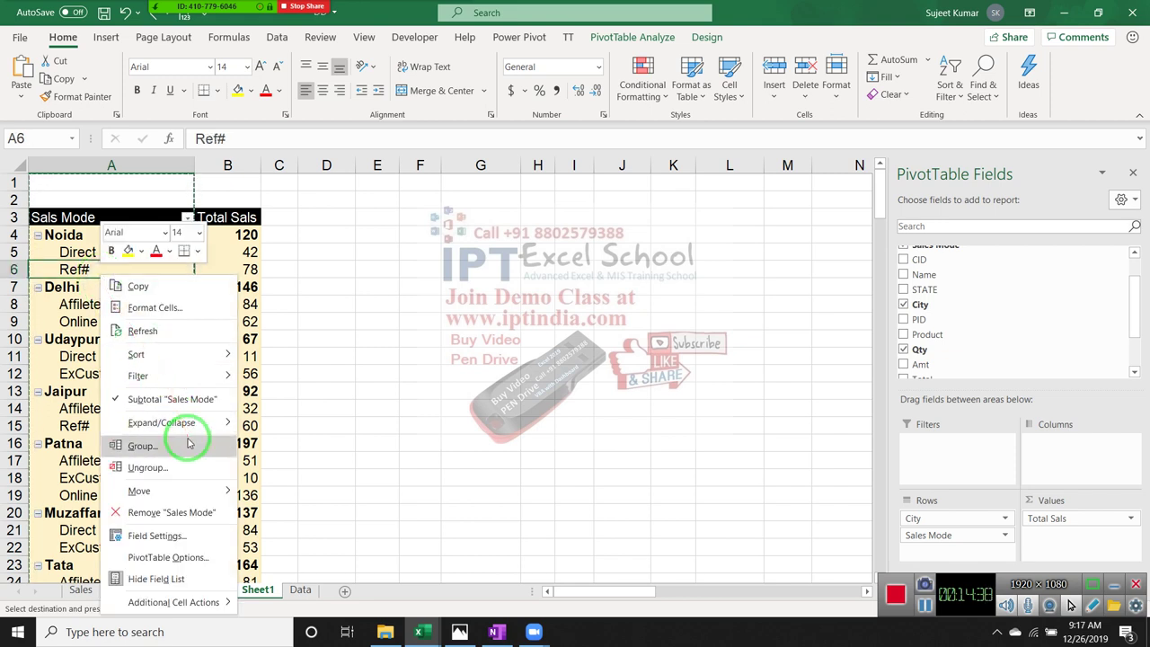
{"action": "left_click", "coordinate": [191, 567]}
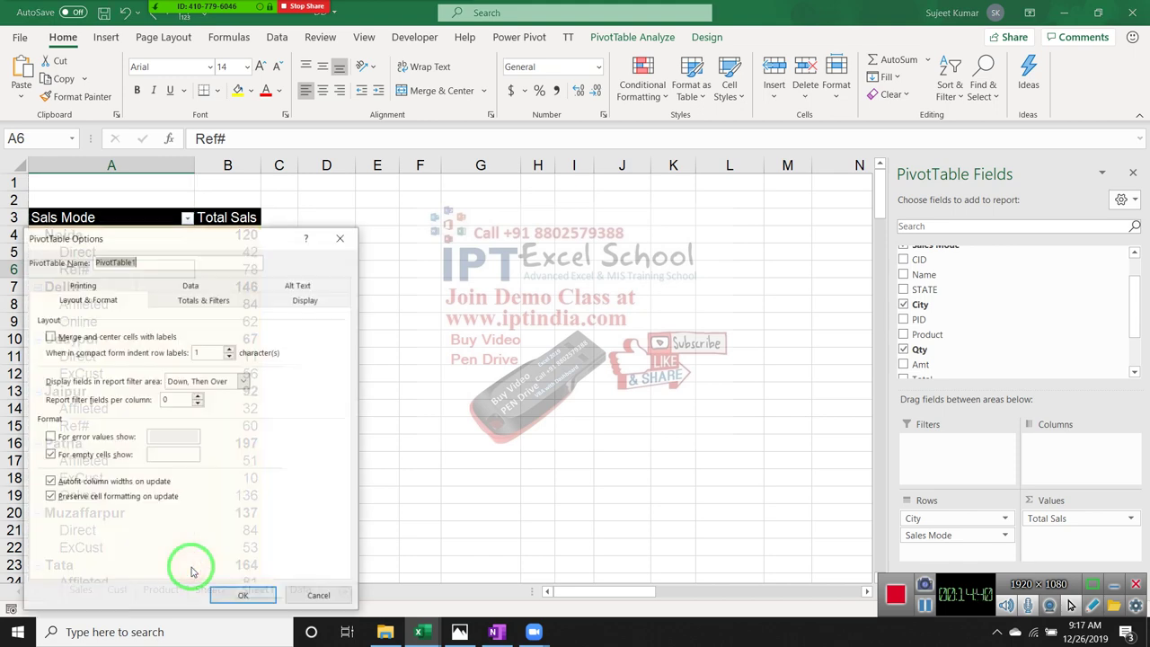
{"action": "left_click", "coordinate": [299, 302]}
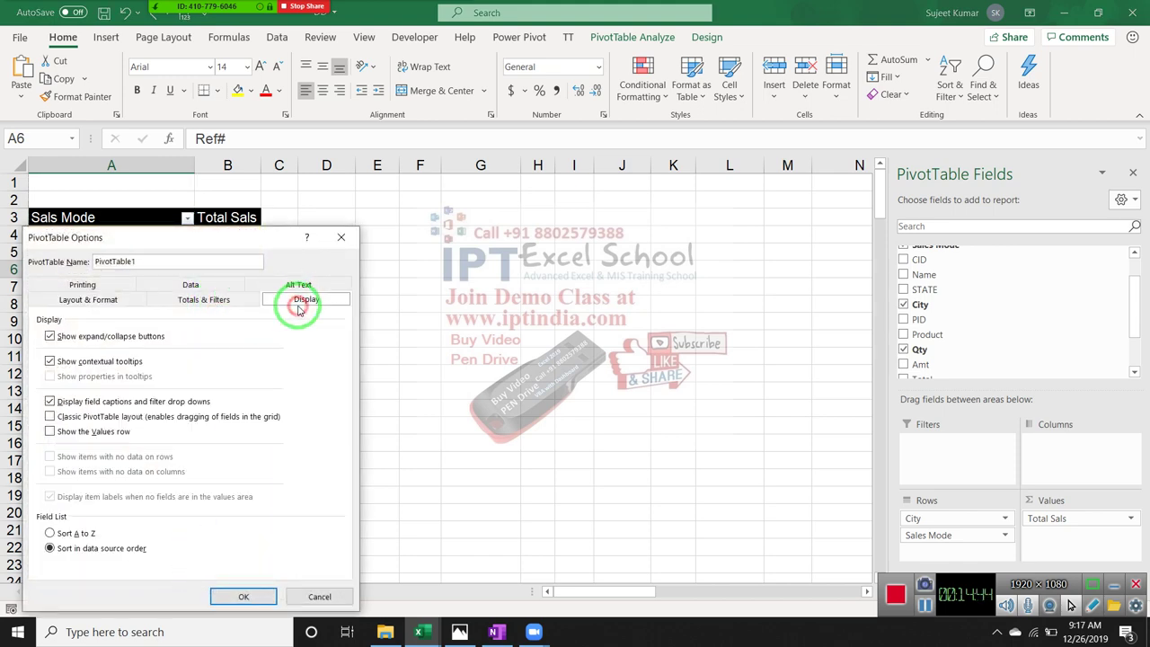
{"action": "left_click", "coordinate": [173, 422]}
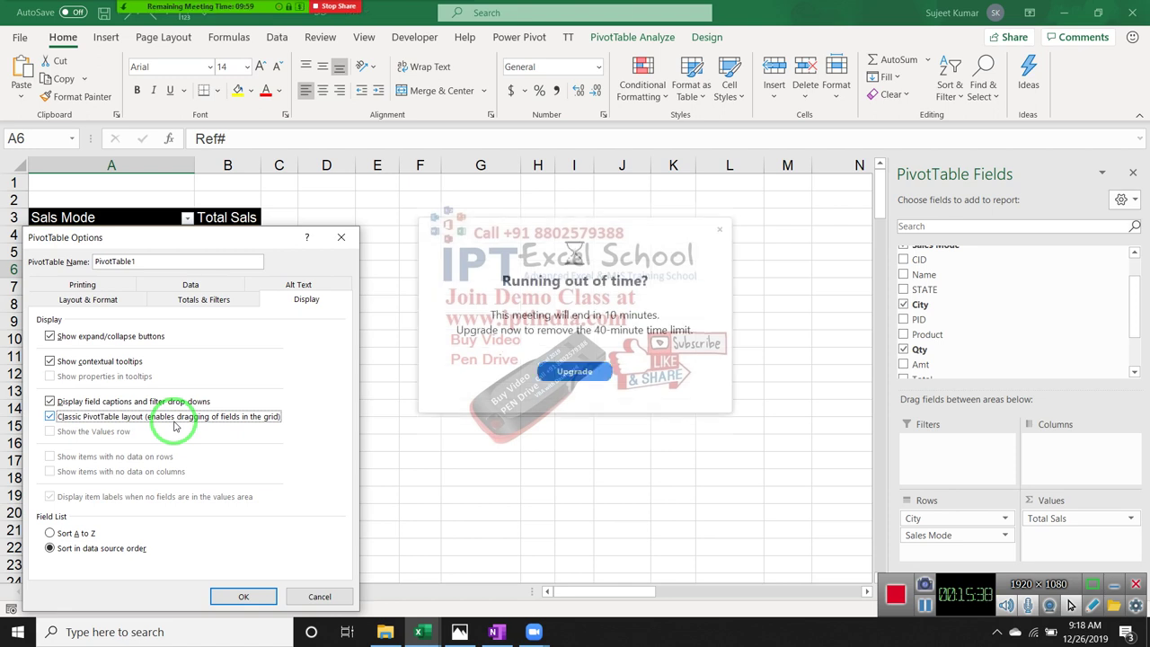
{"action": "left_click", "coordinate": [714, 227]}
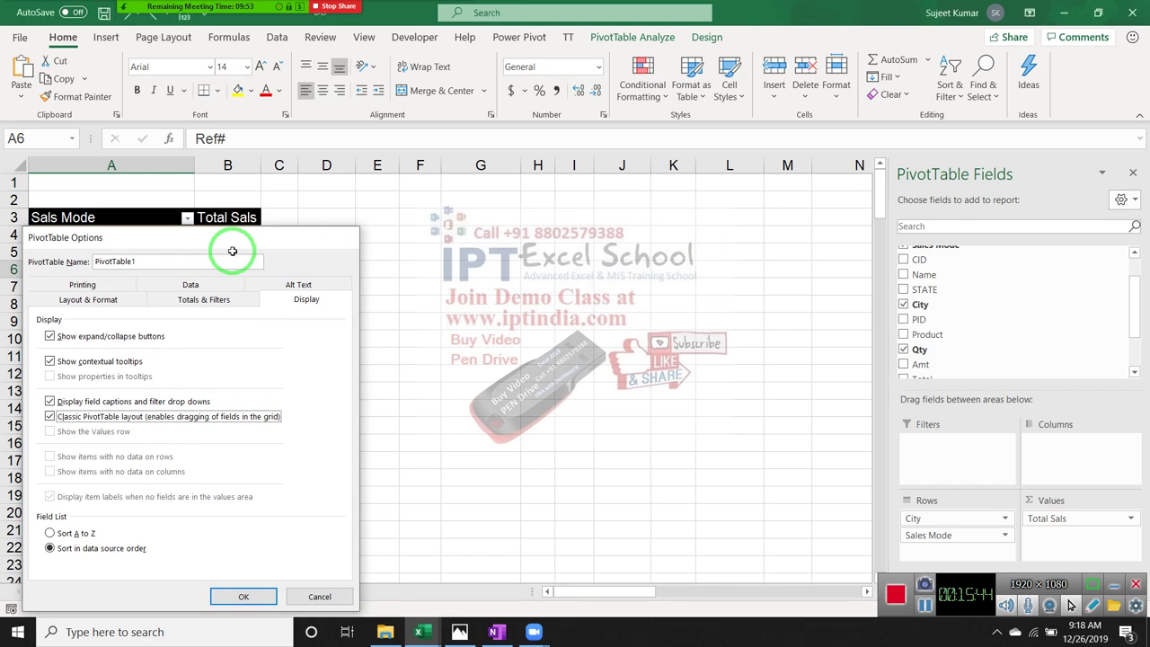
{"action": "key", "text": "Escape"}
Switch the pivot's Report Layout to Tabular Form
{"action": "left_click", "coordinate": [710, 38]}
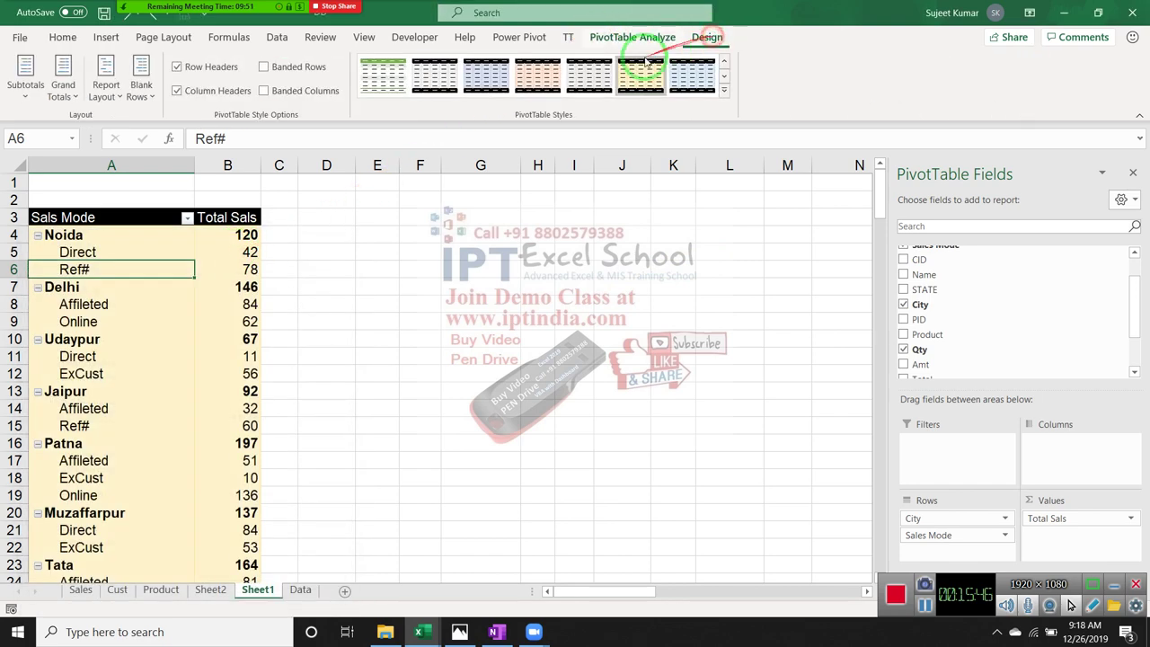
{"action": "left_click", "coordinate": [105, 99]}
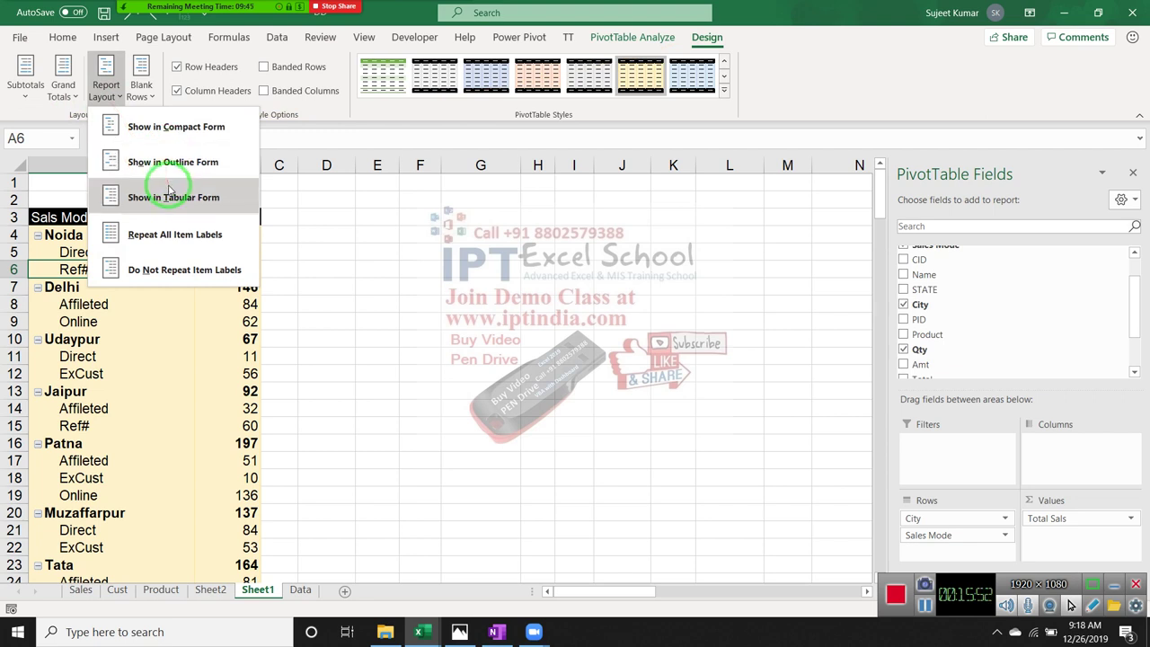
{"action": "left_click", "coordinate": [169, 186]}
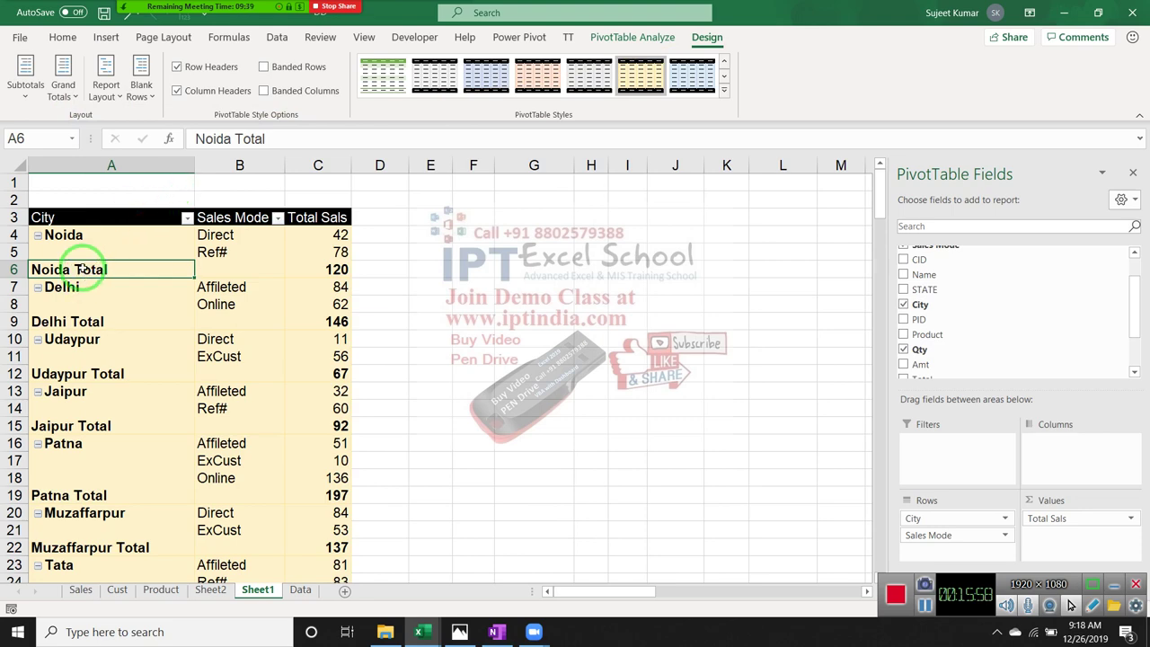
Turn off the City subtotal rows and check the table down to the 15072 Grand Total
{"action": "right_click", "coordinate": [81, 266]}
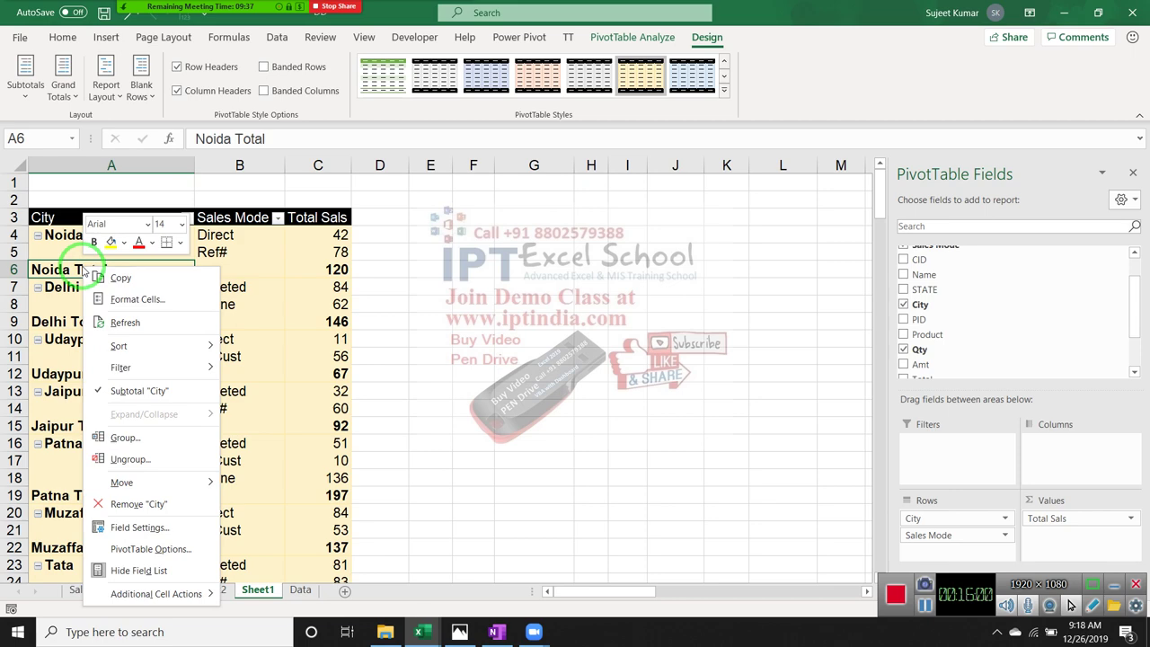
{"action": "left_click", "coordinate": [101, 392]}
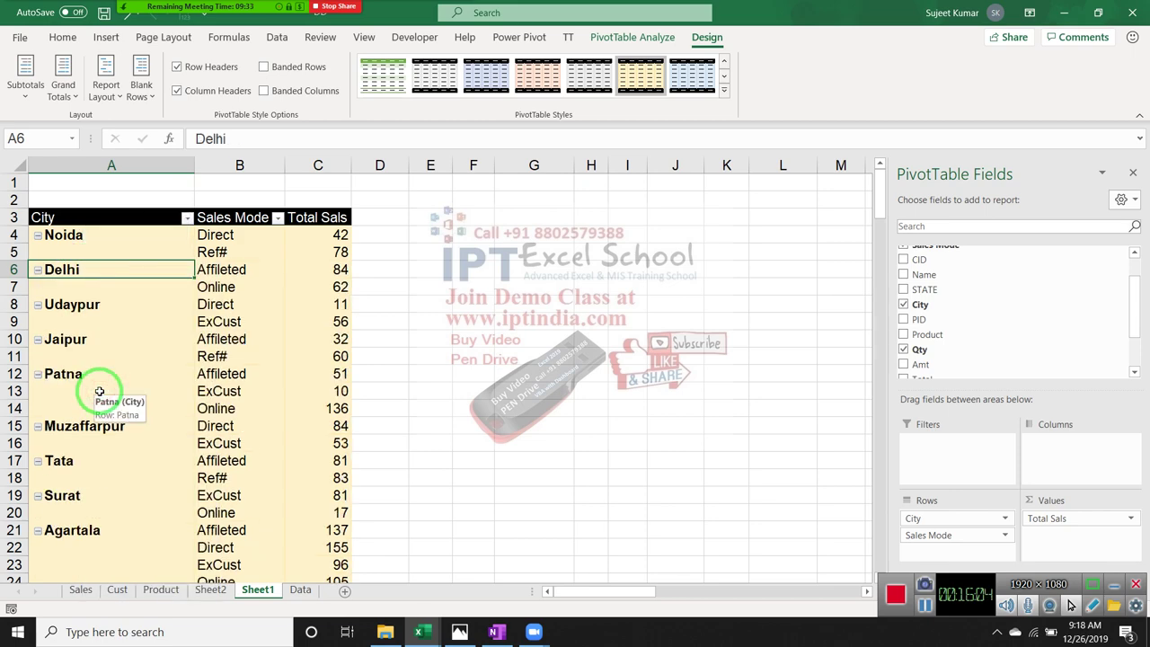
{"action": "scroll", "coordinate": [124, 386], "scroll_direction": "down", "scroll_amount": 5}
{"action": "scroll", "coordinate": [126, 386], "scroll_direction": "down", "scroll_amount": 9}
{"action": "scroll", "coordinate": [127, 385], "scroll_direction": "down", "scroll_amount": 7}
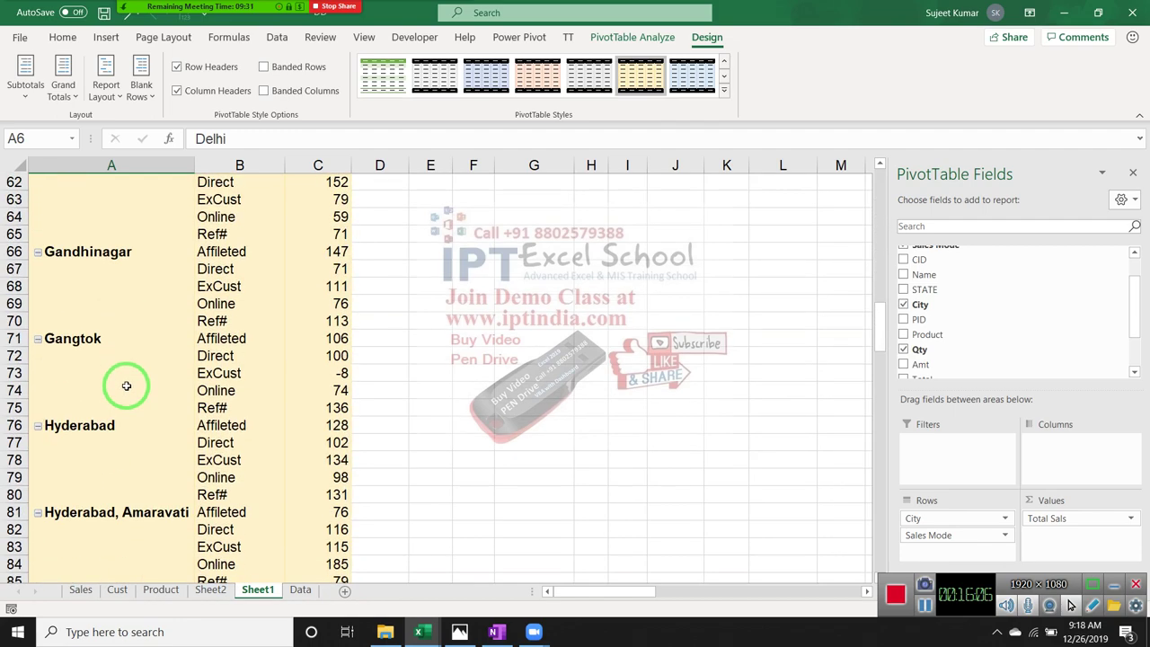
{"action": "scroll", "coordinate": [128, 385], "scroll_direction": "down", "scroll_amount": 11}
{"action": "scroll", "coordinate": [129, 385], "scroll_direction": "down", "scroll_amount": 14}
{"action": "scroll", "coordinate": [128, 385], "scroll_direction": "down", "scroll_amount": 7}
{"action": "scroll", "coordinate": [130, 385], "scroll_direction": "up", "scroll_amount": 7}
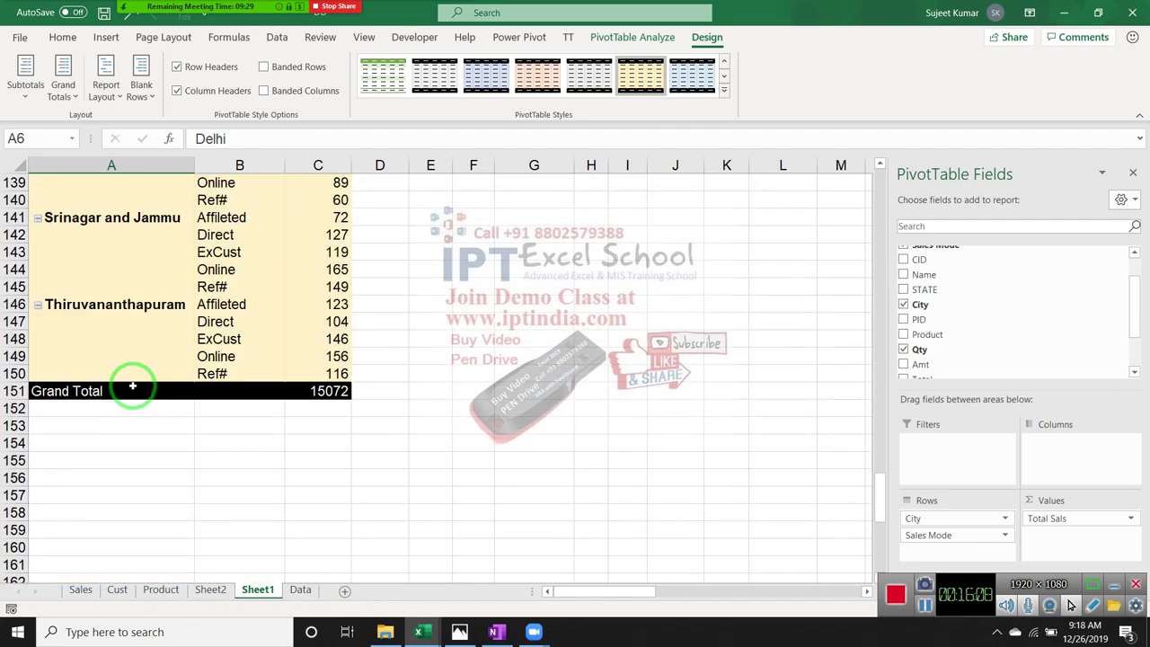
{"action": "scroll", "coordinate": [133, 385], "scroll_direction": "up", "scroll_amount": 5}
{"action": "scroll", "coordinate": [133, 386], "scroll_direction": "up", "scroll_amount": 8}
{"action": "scroll", "coordinate": [133, 385], "scroll_direction": "up", "scroll_amount": 3}
{"action": "scroll", "coordinate": [134, 386], "scroll_direction": "up", "scroll_amount": 10}
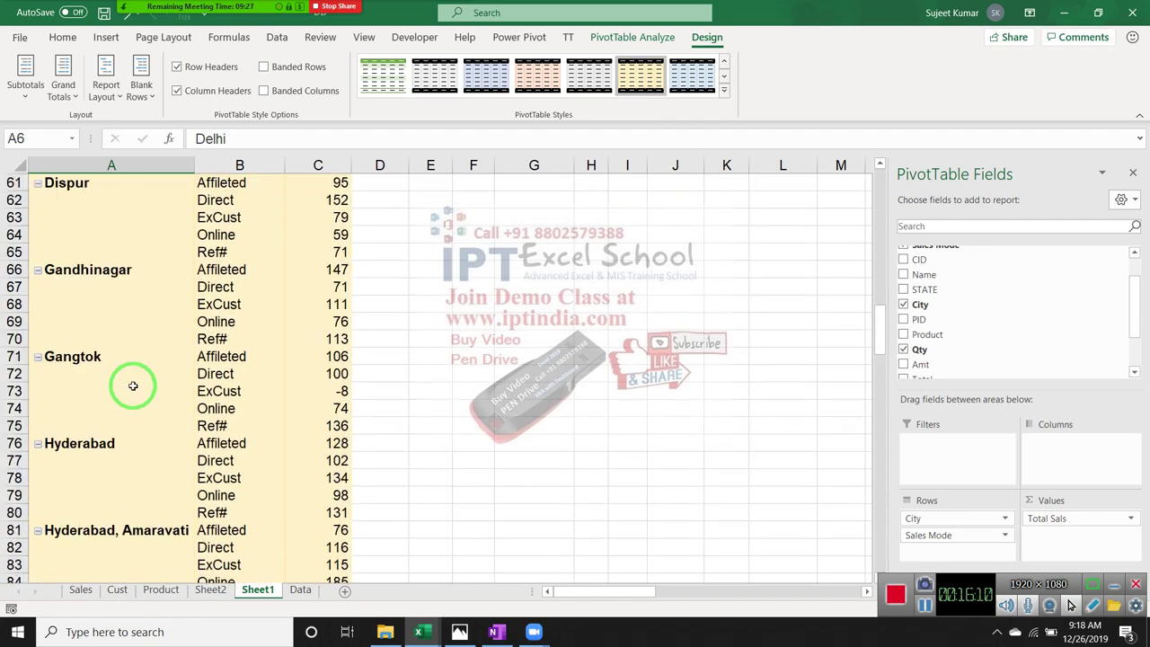
{"action": "scroll", "coordinate": [134, 386], "scroll_direction": "up", "scroll_amount": 7}
{"action": "scroll", "coordinate": [134, 385], "scroll_direction": "up", "scroll_amount": 7}
{"action": "scroll", "coordinate": [135, 385], "scroll_direction": "up", "scroll_amount": 6}
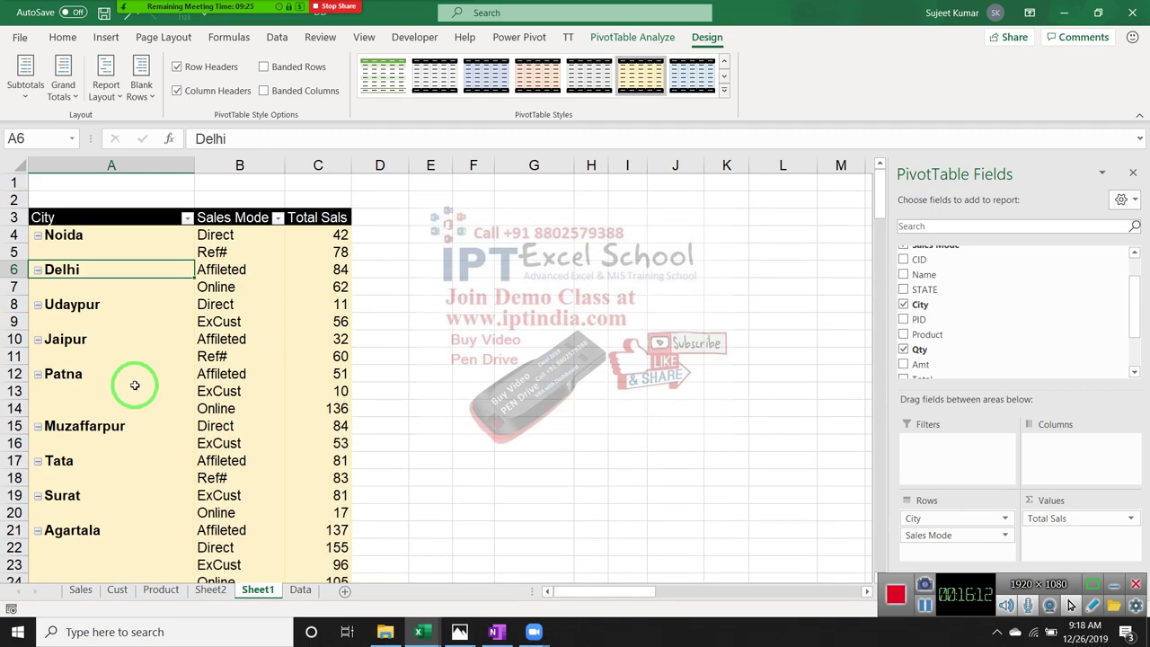
{"action": "scroll", "coordinate": [135, 386], "scroll_direction": "down", "scroll_amount": 5}
{"action": "scroll", "coordinate": [135, 384], "scroll_direction": "down", "scroll_amount": 7}
{"action": "scroll", "coordinate": [135, 382], "scroll_direction": "down", "scroll_amount": 10}
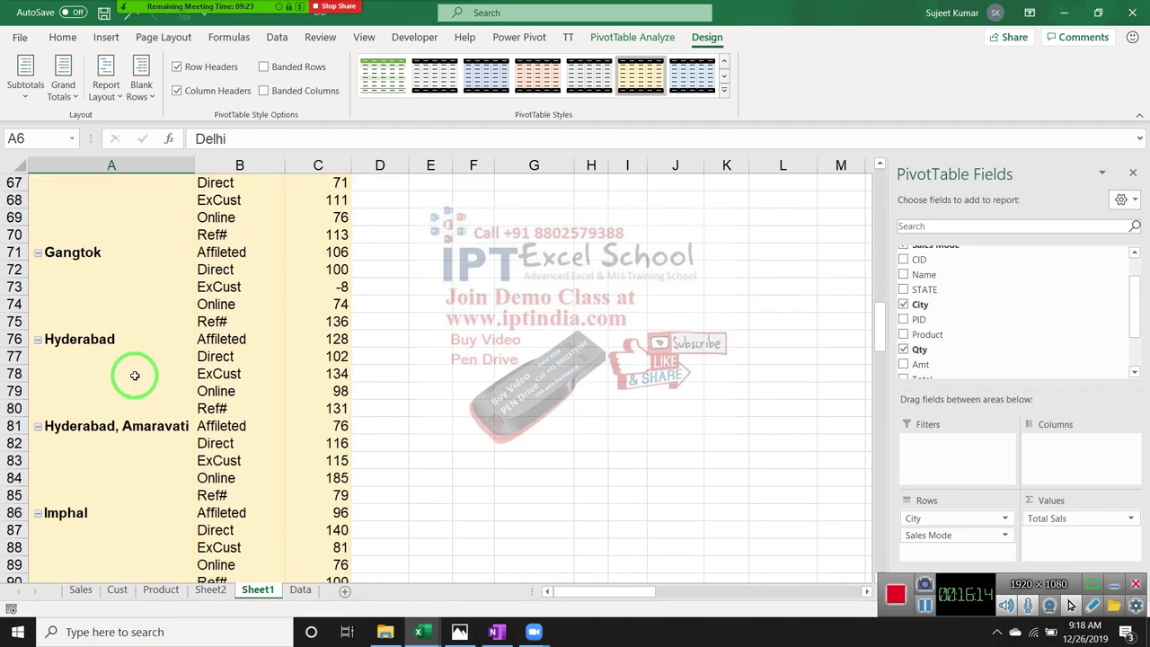
{"action": "scroll", "coordinate": [134, 373], "scroll_direction": "down", "scroll_amount": 8}
{"action": "scroll", "coordinate": [135, 372], "scroll_direction": "down", "scroll_amount": 6}
{"action": "scroll", "coordinate": [135, 370], "scroll_direction": "down", "scroll_amount": 8}
{"action": "scroll", "coordinate": [135, 370], "scroll_direction": "up", "scroll_amount": 7}
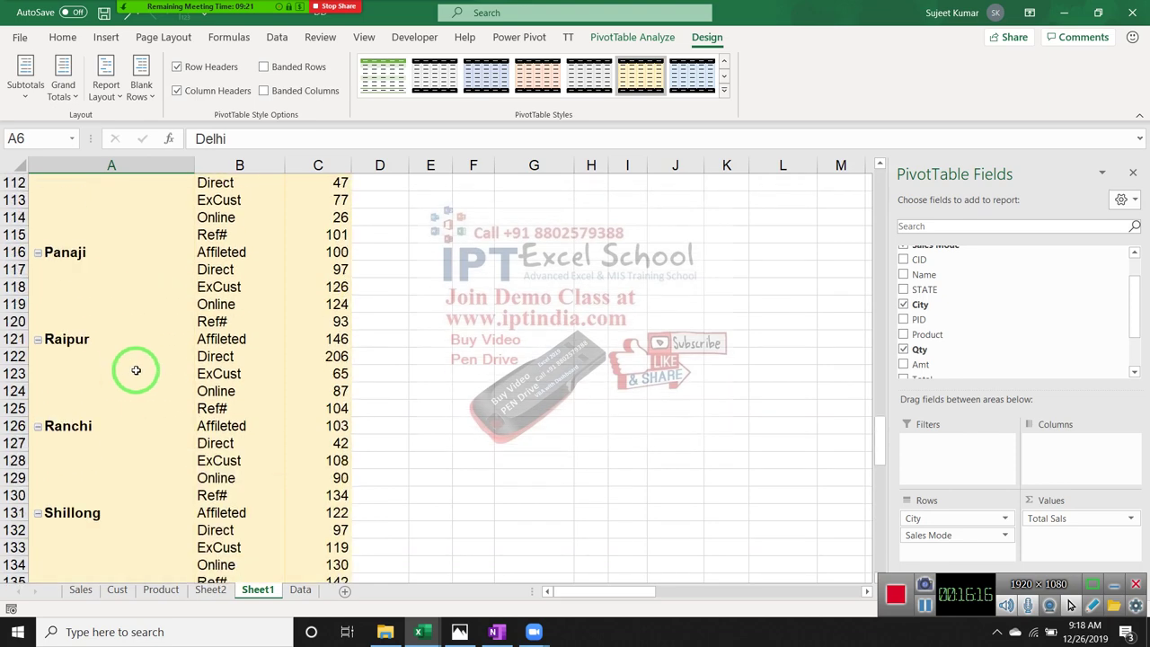
{"action": "scroll", "coordinate": [136, 371], "scroll_direction": "up", "scroll_amount": 8}
{"action": "scroll", "coordinate": [136, 370], "scroll_direction": "up", "scroll_amount": 13}
{"action": "scroll", "coordinate": [135, 371], "scroll_direction": "up", "scroll_amount": 10}
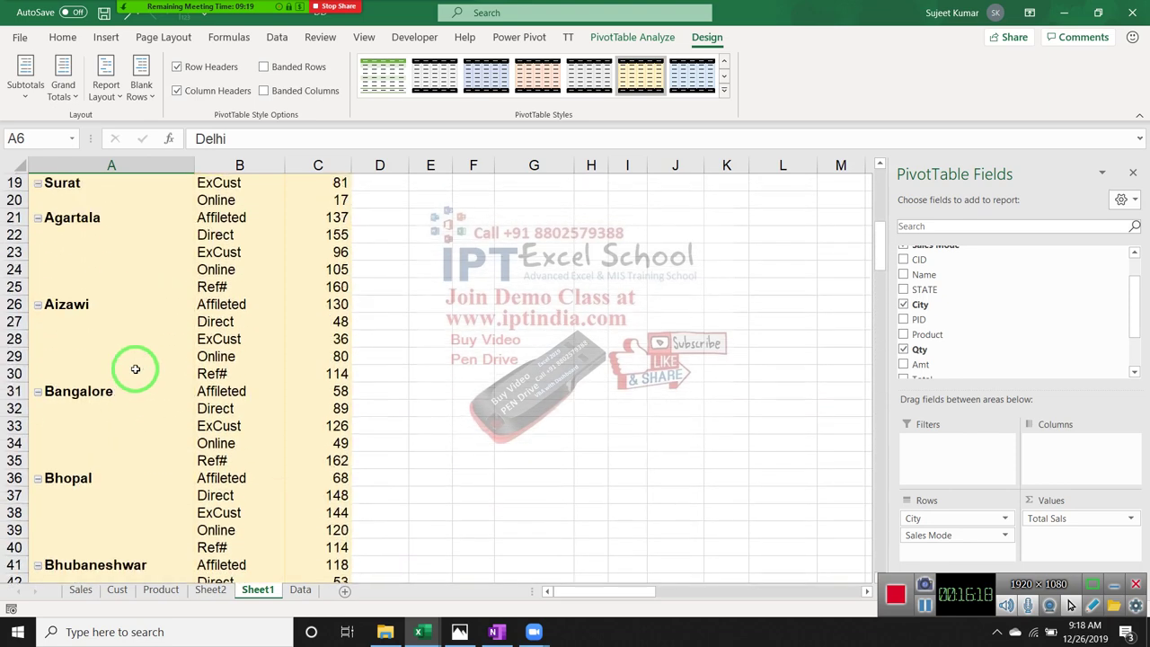
{"action": "scroll", "coordinate": [135, 371], "scroll_direction": "up", "scroll_amount": 3}
{"action": "left_click_drag", "start_coordinate": [133, 367], "coordinate": [74, 252]}
{"action": "scroll", "coordinate": [74, 252], "scroll_direction": "up", "scroll_amount": 3}
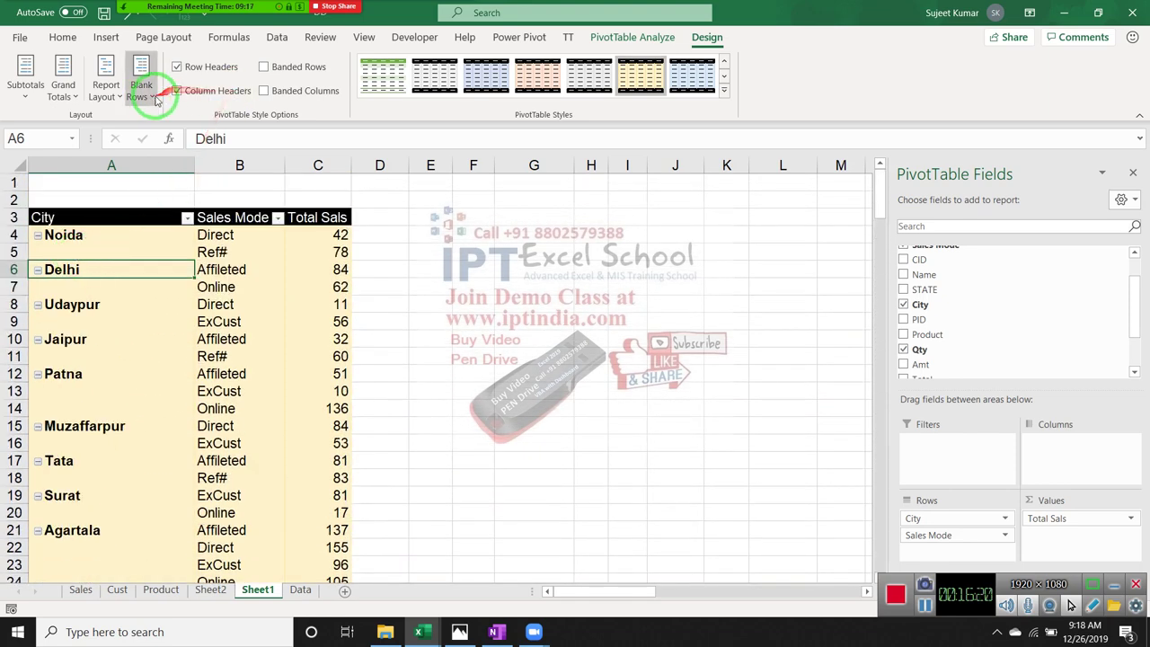
Try repeating item labels, then add and remove blank lines after each city
{"action": "left_click", "coordinate": [106, 89]}
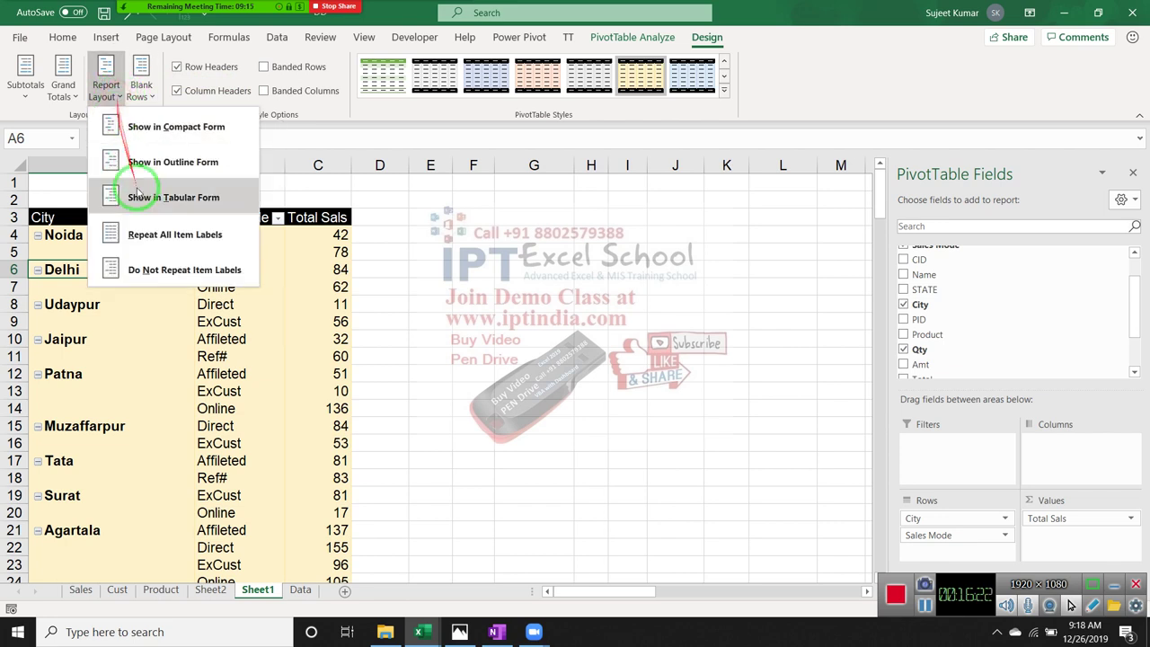
{"action": "left_click", "coordinate": [153, 245]}
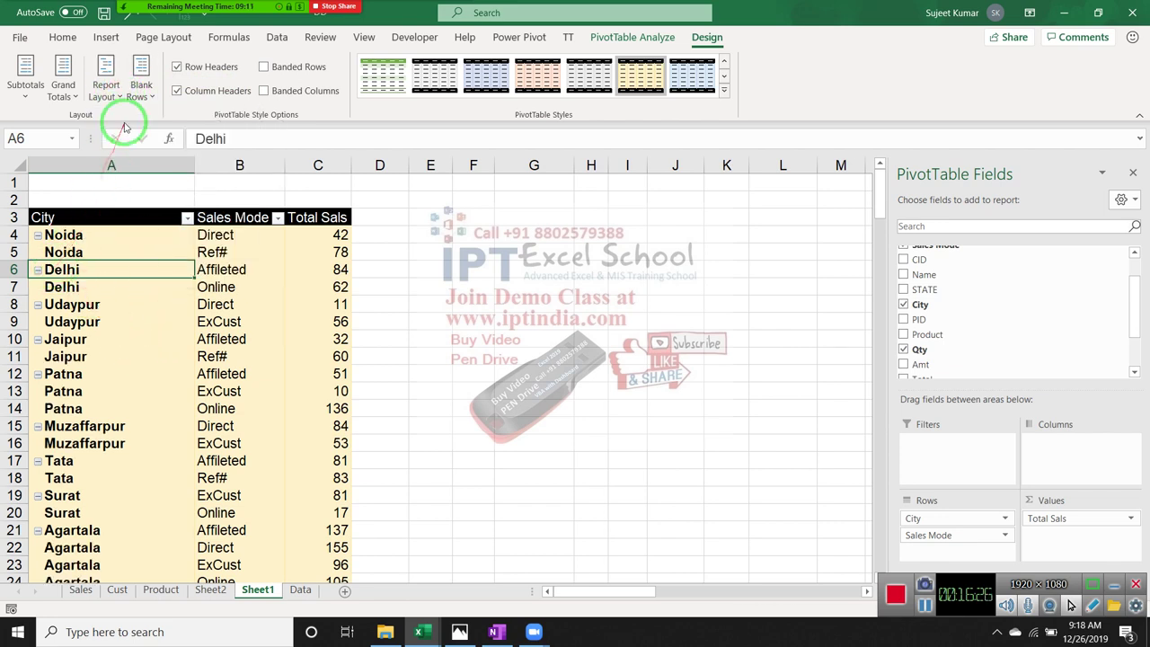
{"action": "left_click", "coordinate": [139, 98]}
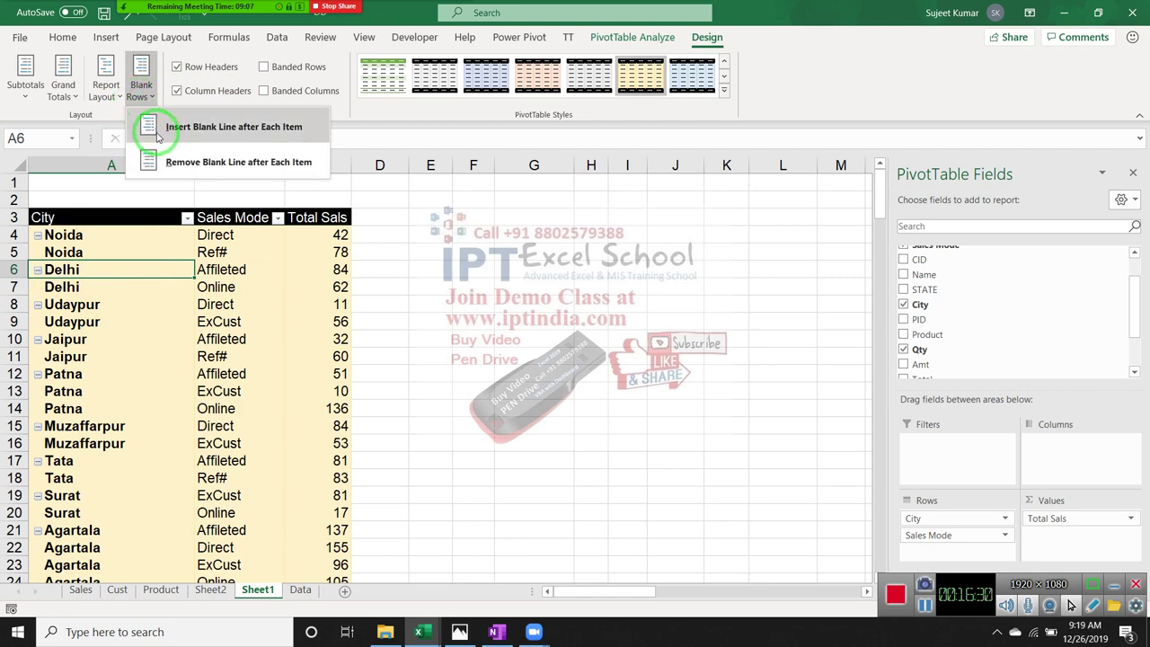
{"action": "left_click", "coordinate": [157, 135]}
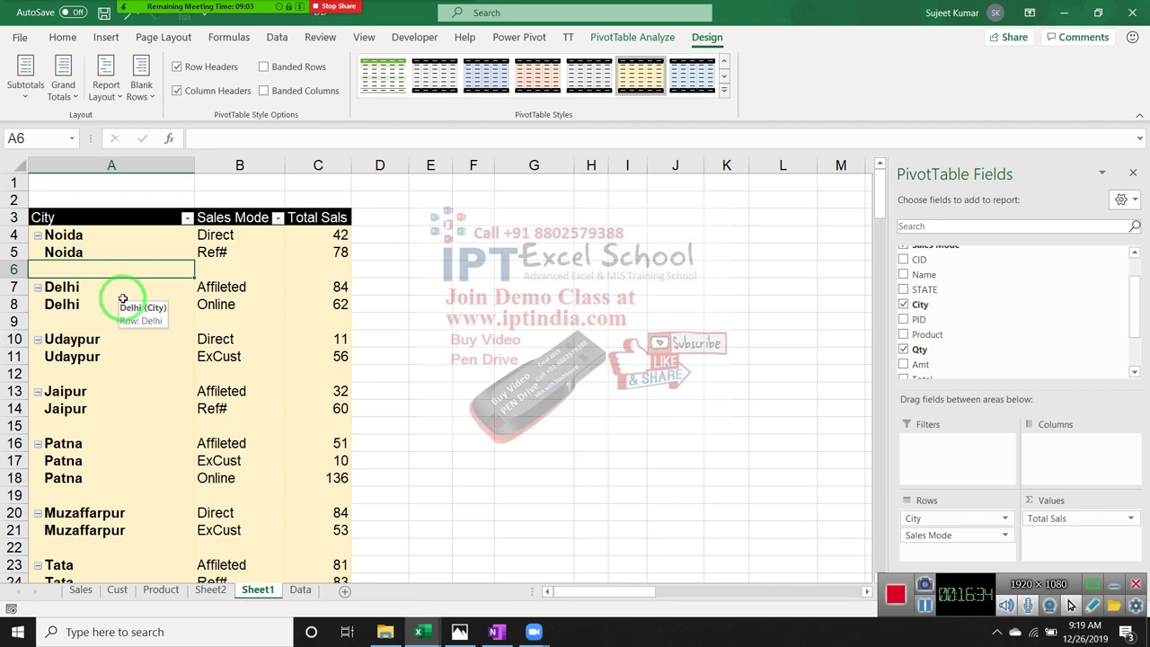
{"action": "left_click", "coordinate": [141, 88]}
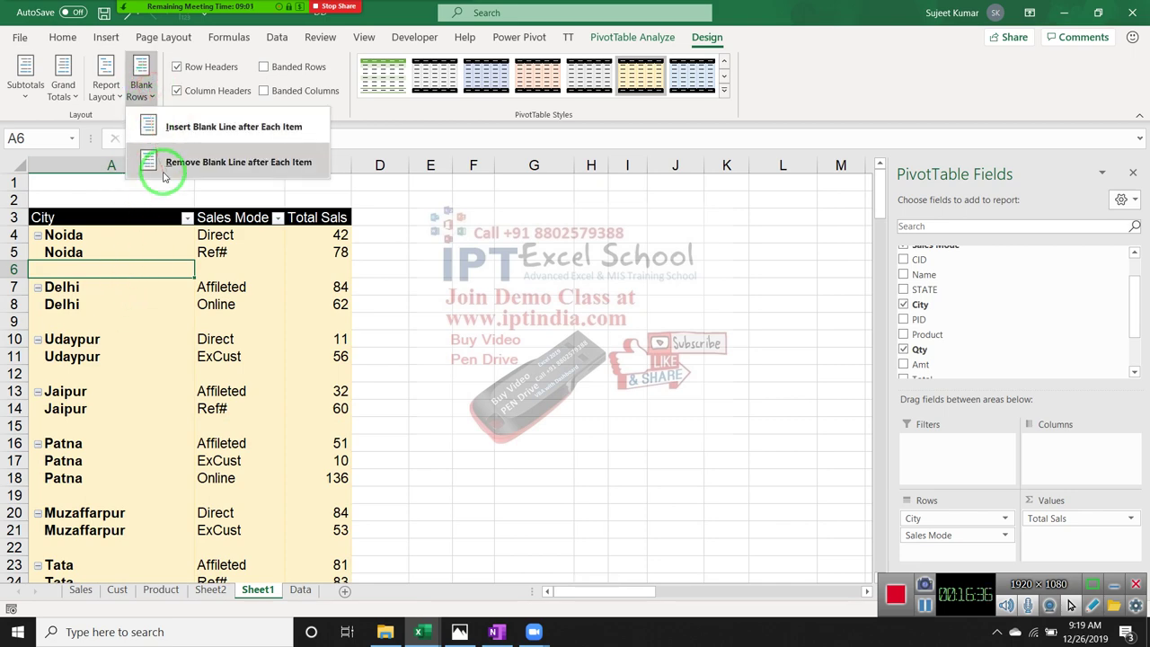
{"action": "left_click", "coordinate": [163, 166]}
Set the Report Layout to Do Not Repeat Item Labels
{"action": "left_click", "coordinate": [106, 89]}
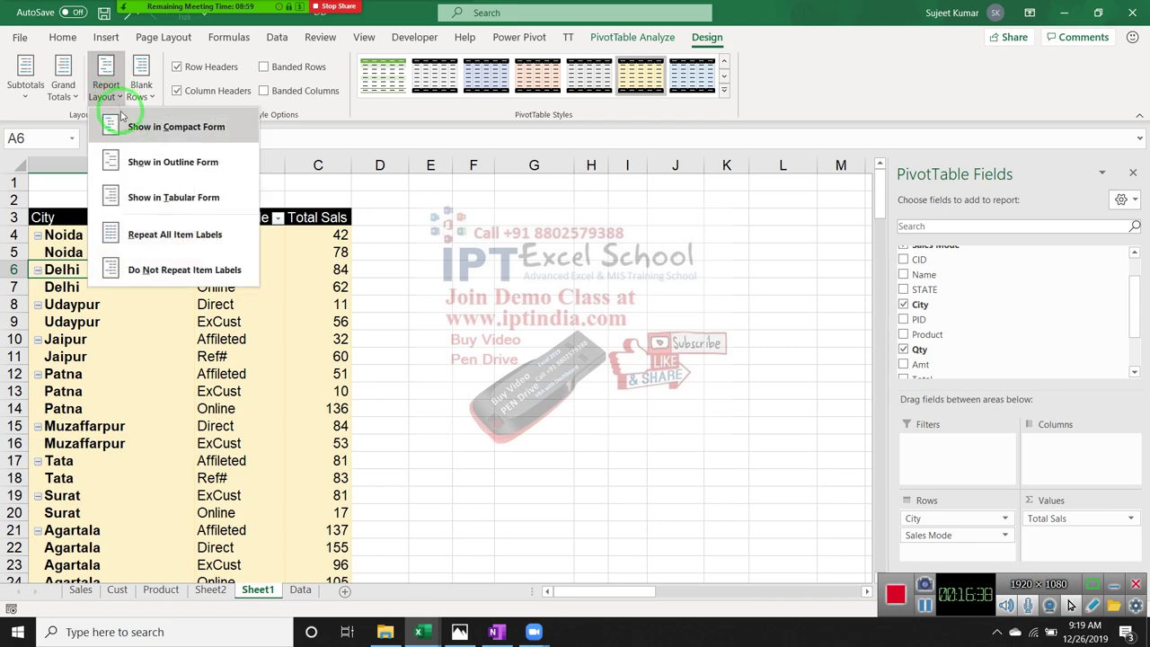
{"action": "left_click", "coordinate": [184, 270]}
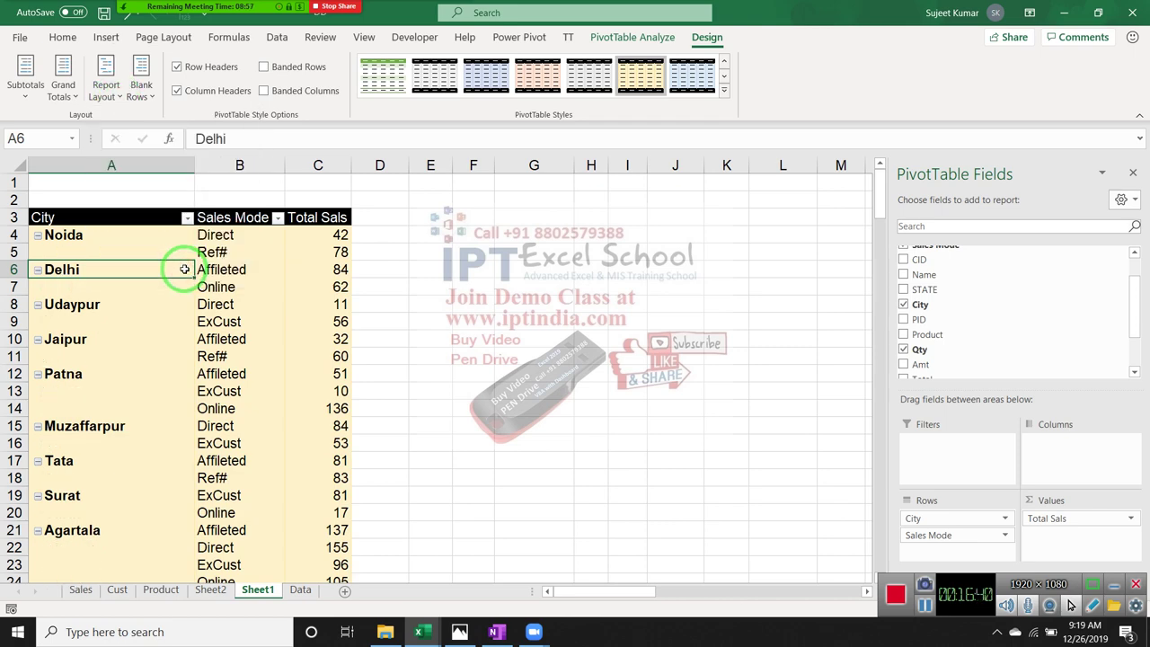
{"action": "left_click", "coordinate": [150, 244]}
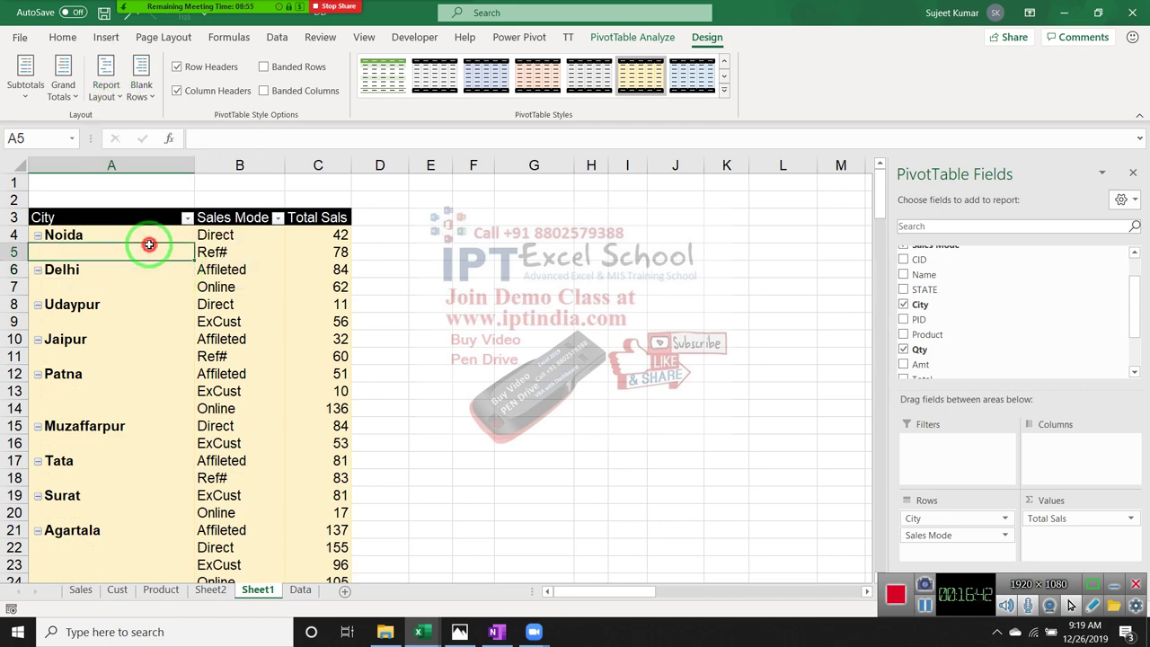
Enable Merge and center cells with labels in PivotTable Options
{"action": "right_click", "coordinate": [149, 248]}
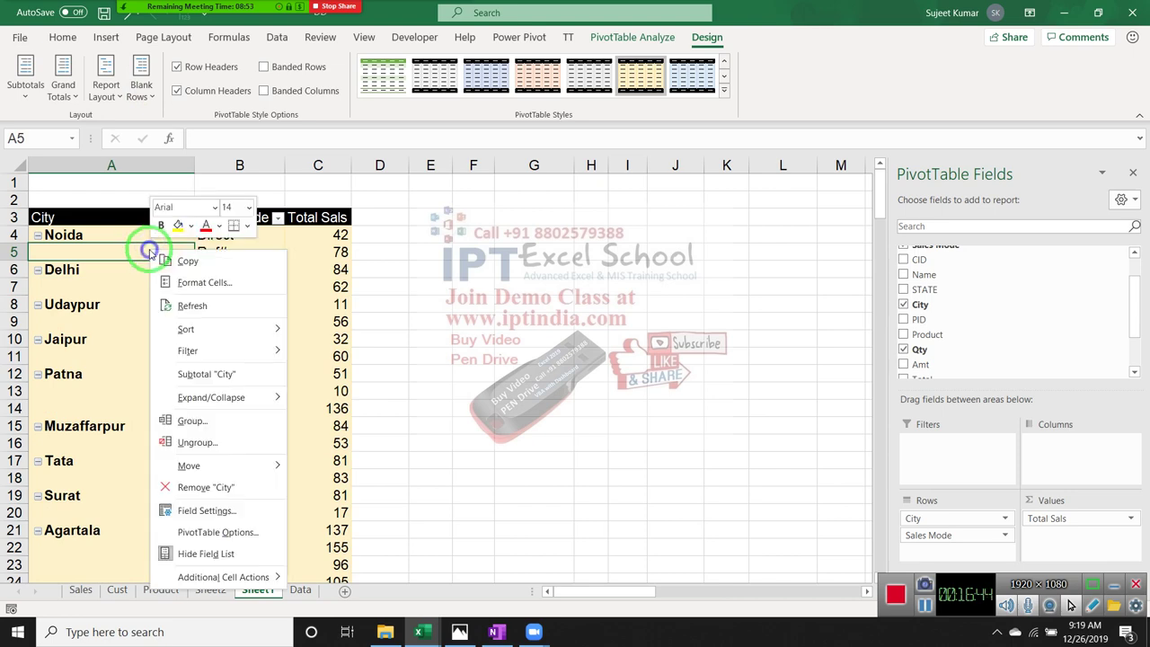
{"action": "left_click", "coordinate": [269, 532]}
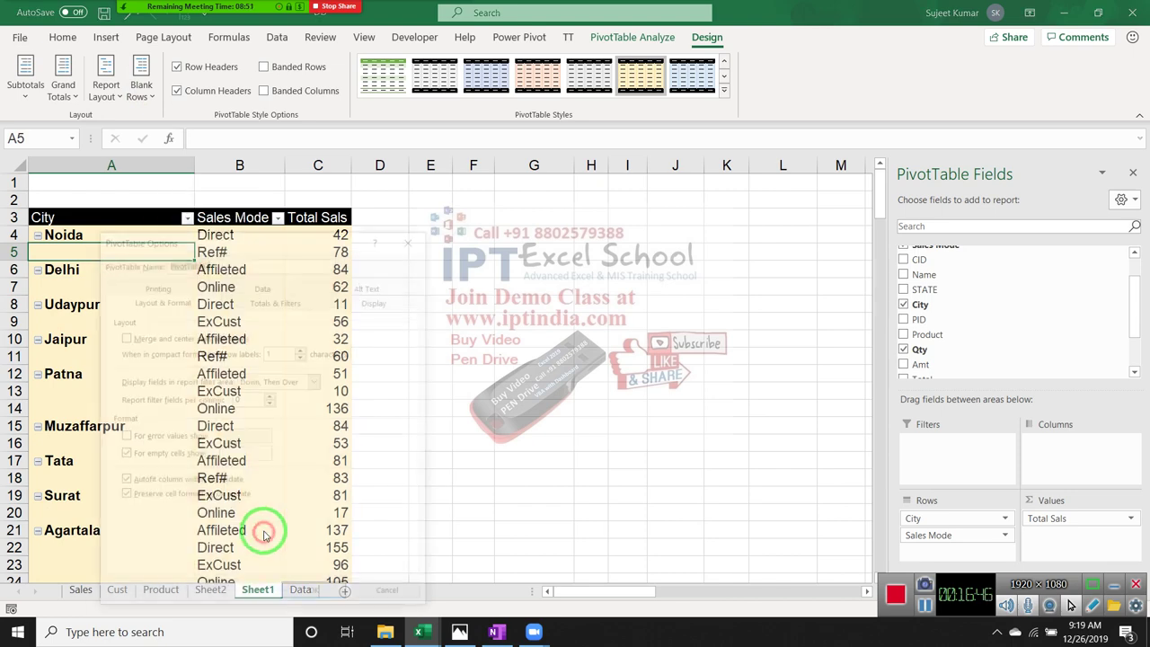
{"action": "left_click", "coordinate": [205, 337]}
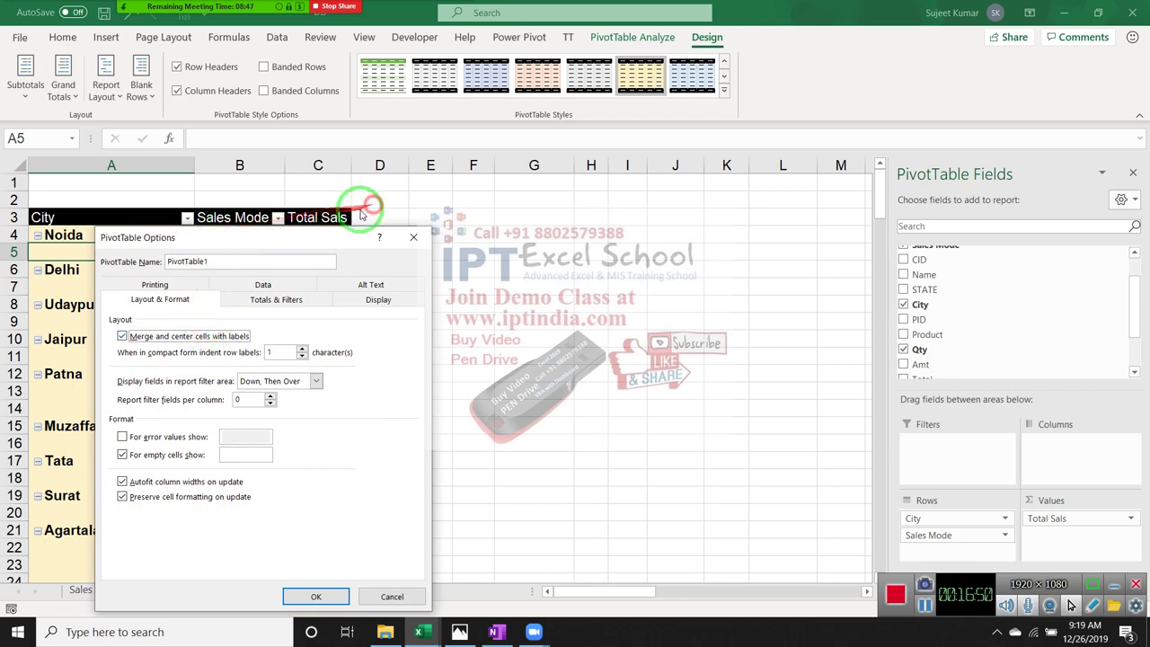
{"action": "left_click_drag", "start_coordinate": [339, 238], "coordinate": [404, 219]}
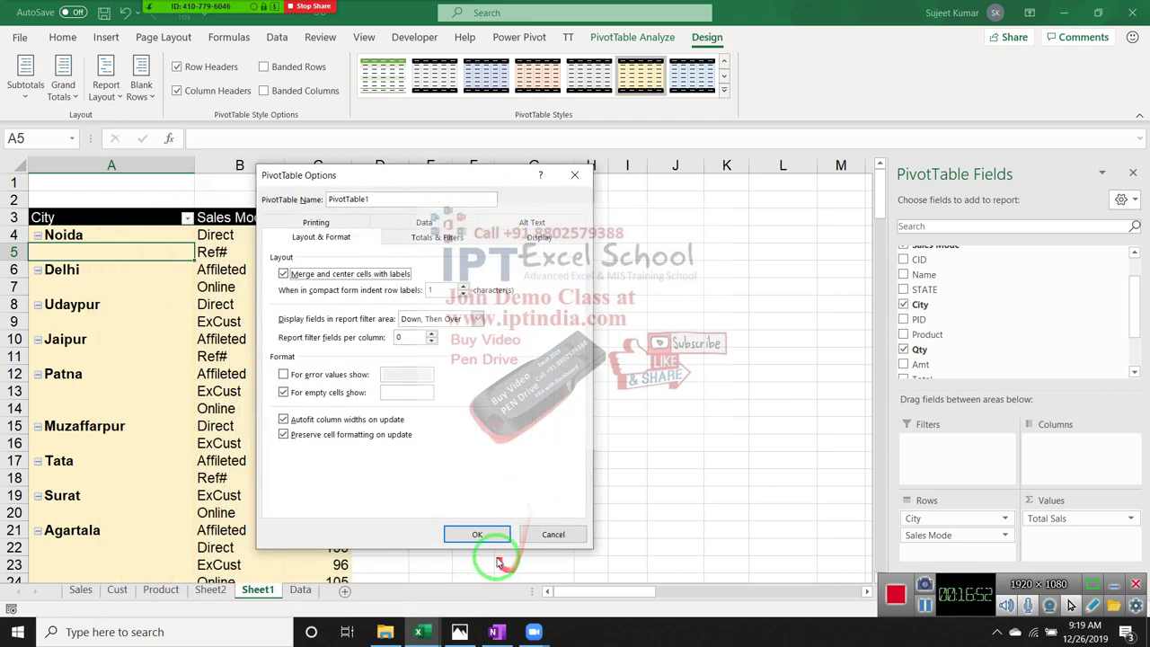
{"action": "key", "text": "Return"}
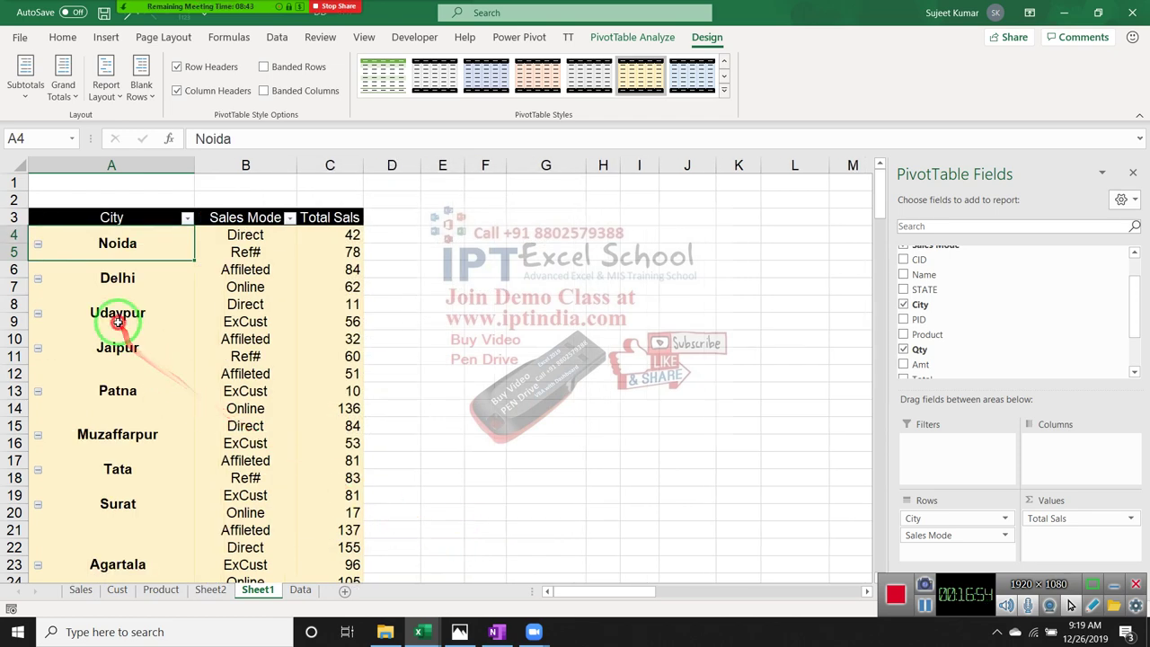
Check the merged Udaypur, Jaipur, Patna, Muzaffarpur and Noida city labels
{"action": "left_click", "coordinate": [114, 319]}
{"action": "left_click", "coordinate": [117, 352]}
{"action": "left_click", "coordinate": [123, 385]}
{"action": "left_click", "coordinate": [122, 435]}
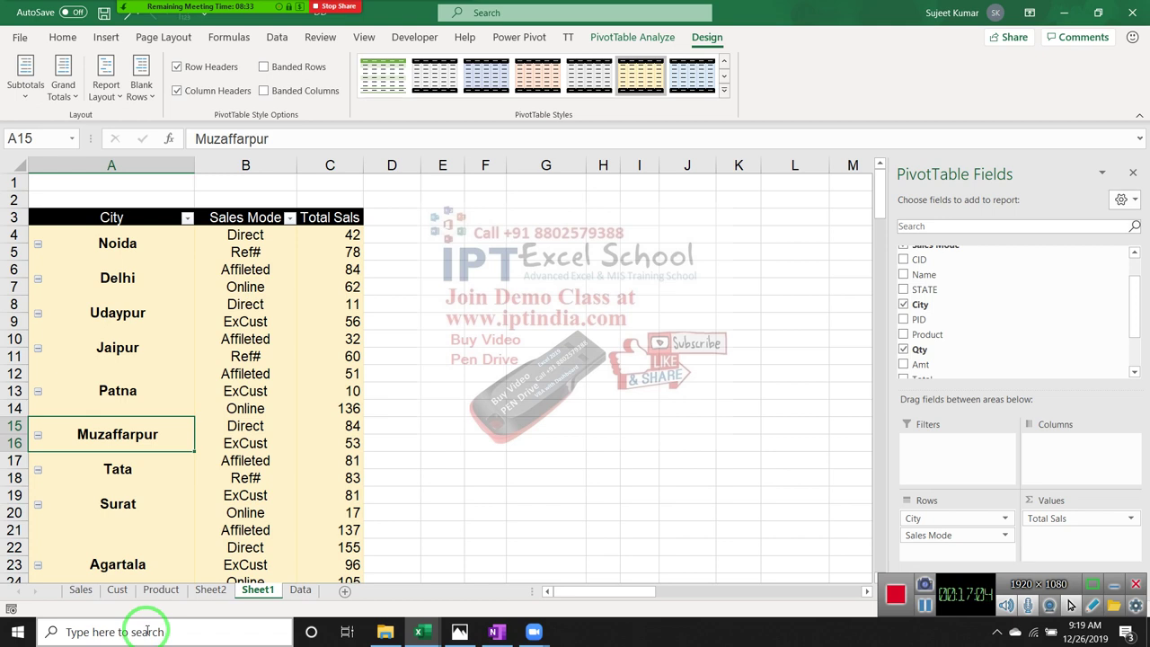
{"action": "left_click", "coordinate": [130, 245]}
{"action": "left_click", "coordinate": [238, 236]}
{"action": "left_click", "coordinate": [337, 235]}
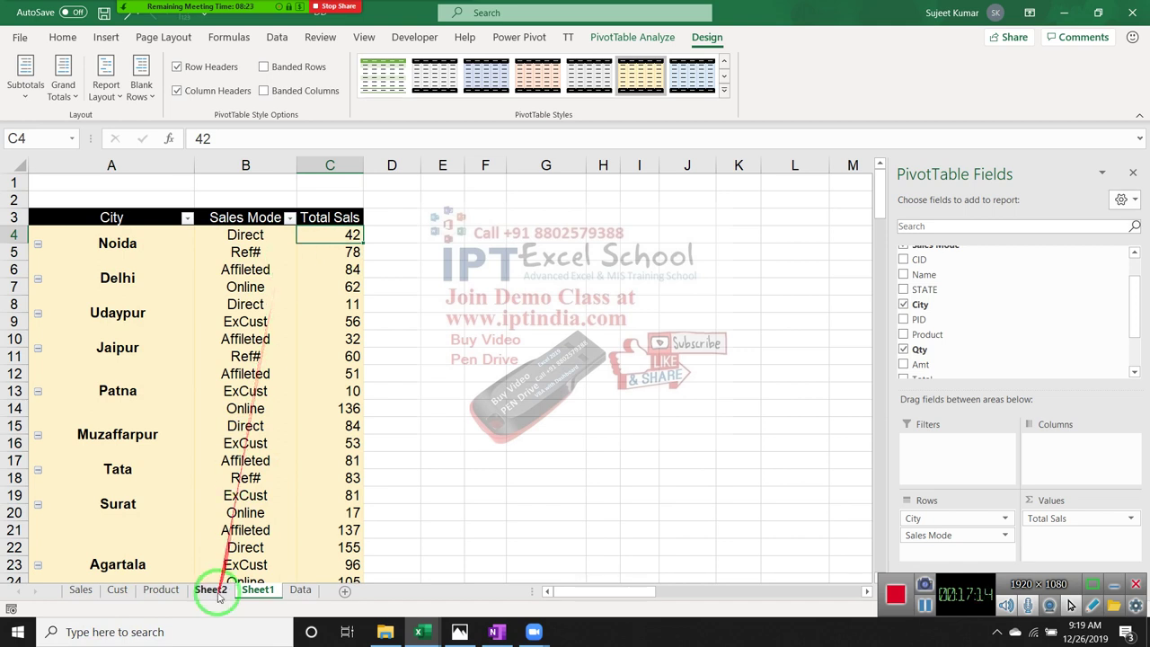
{"action": "left_click", "coordinate": [301, 590]}
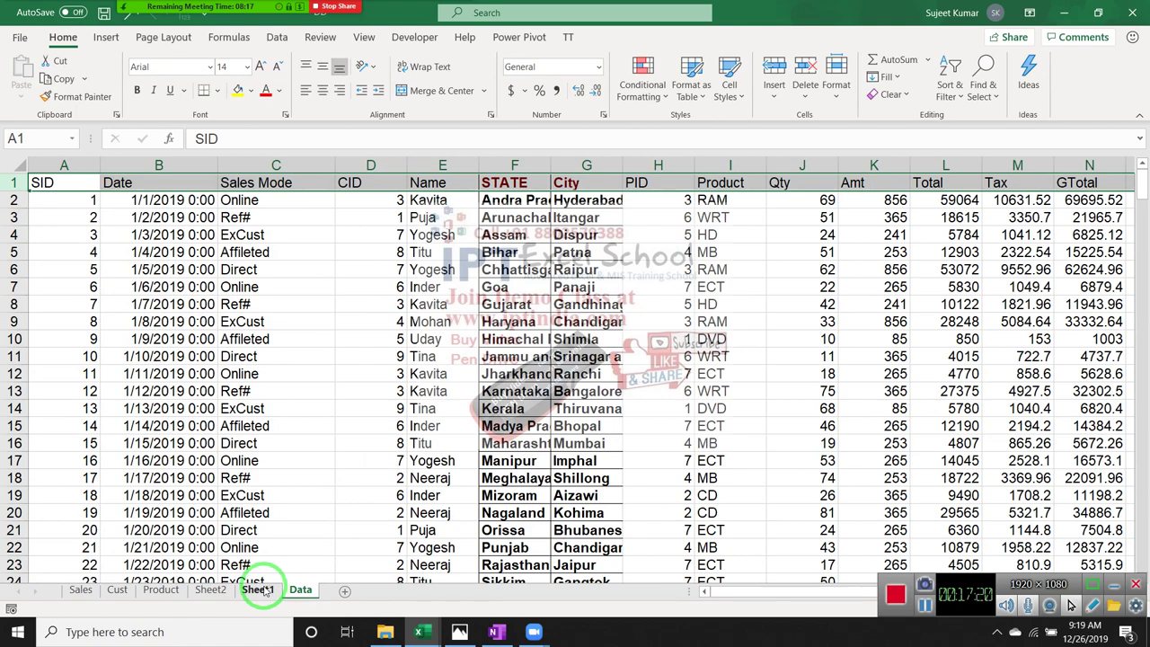
{"action": "left_click", "coordinate": [257, 590]}
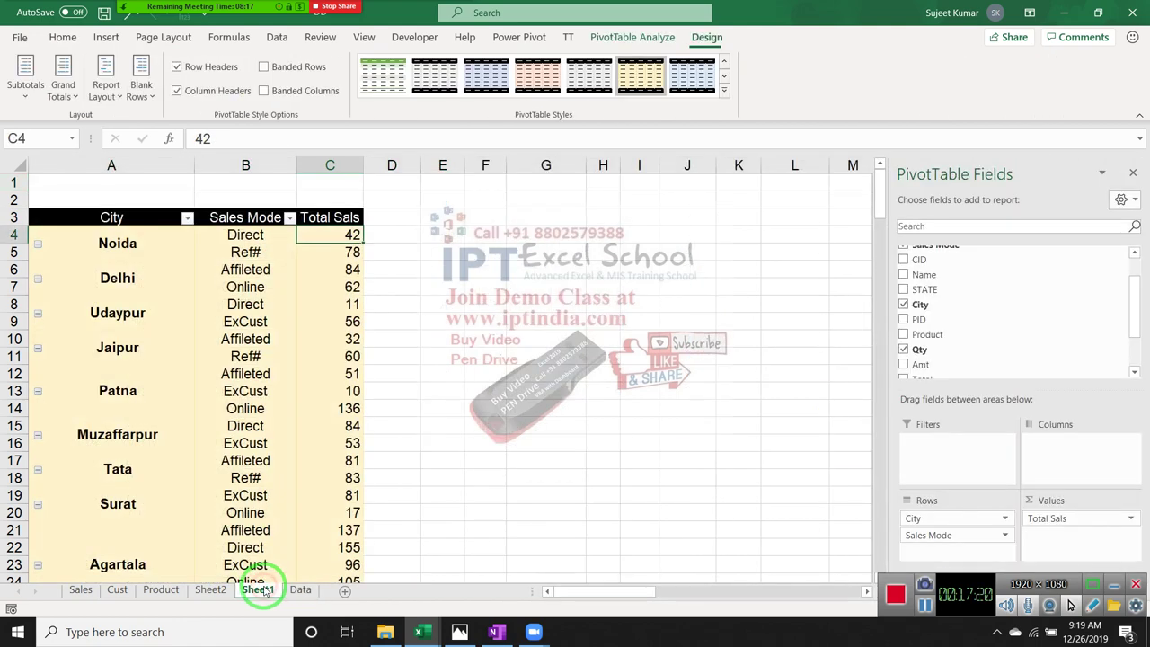
{"action": "double_click", "coordinate": [330, 231]}
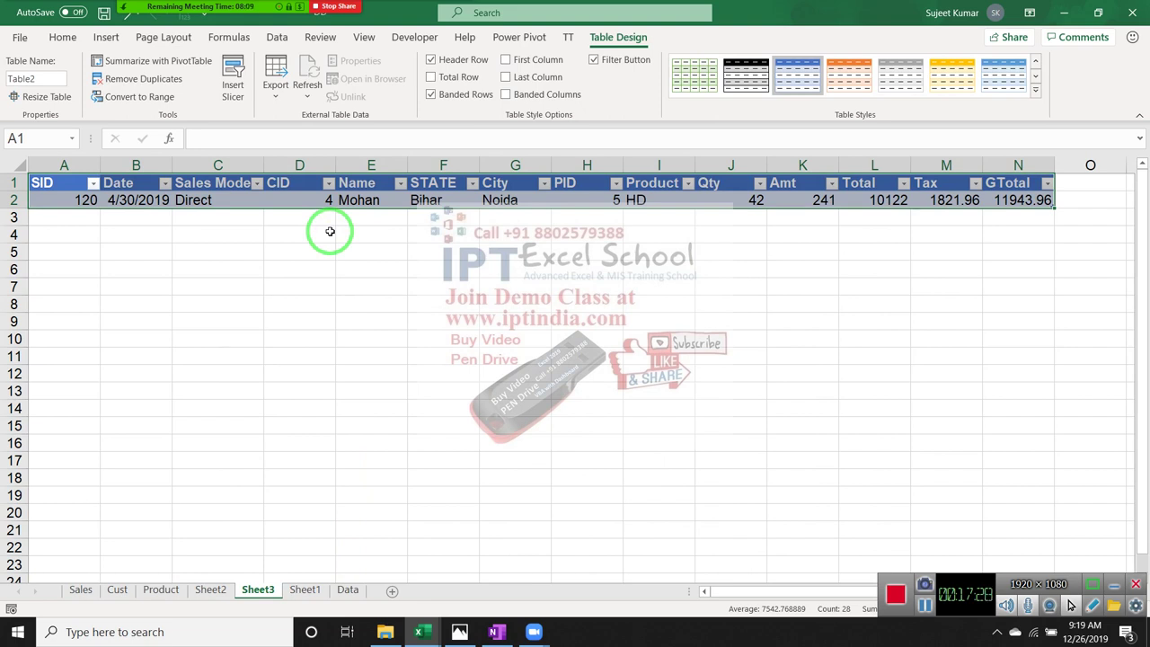
{"action": "left_click", "coordinate": [257, 588]}
{"action": "right_click", "coordinate": [257, 589]}
{"action": "left_click", "coordinate": [302, 401]}
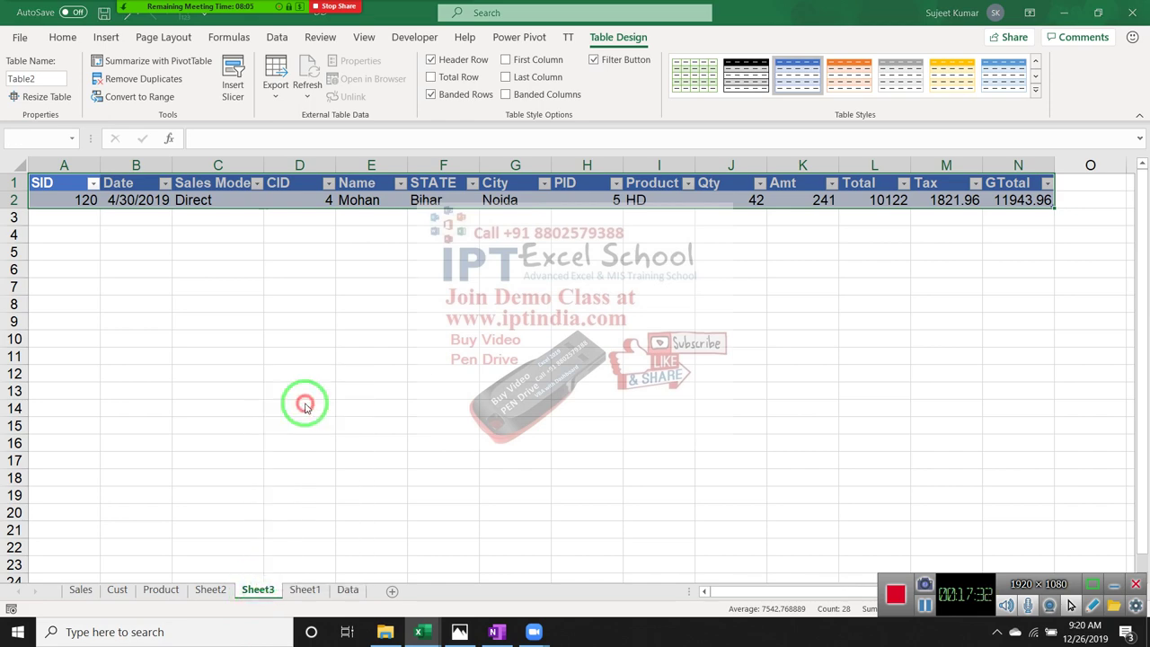
{"action": "left_click", "coordinate": [551, 357]}
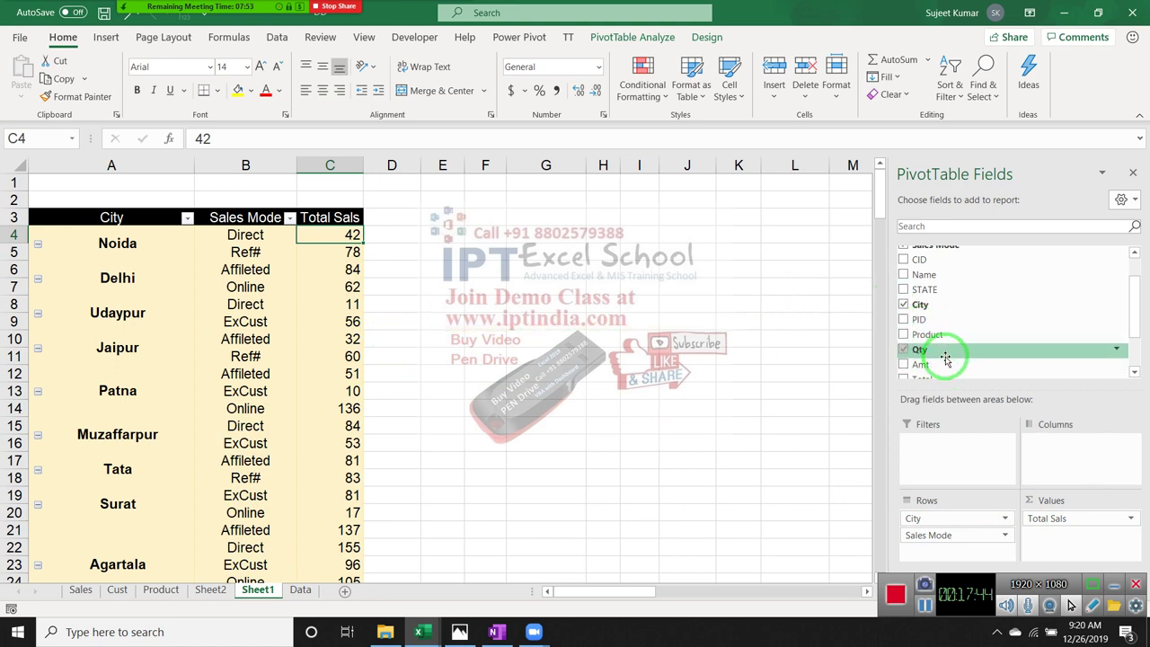
Add Amt to the pivot Values and summarize it as Average beside Total Sals
{"action": "left_click_drag", "start_coordinate": [944, 366], "coordinate": [1093, 539]}
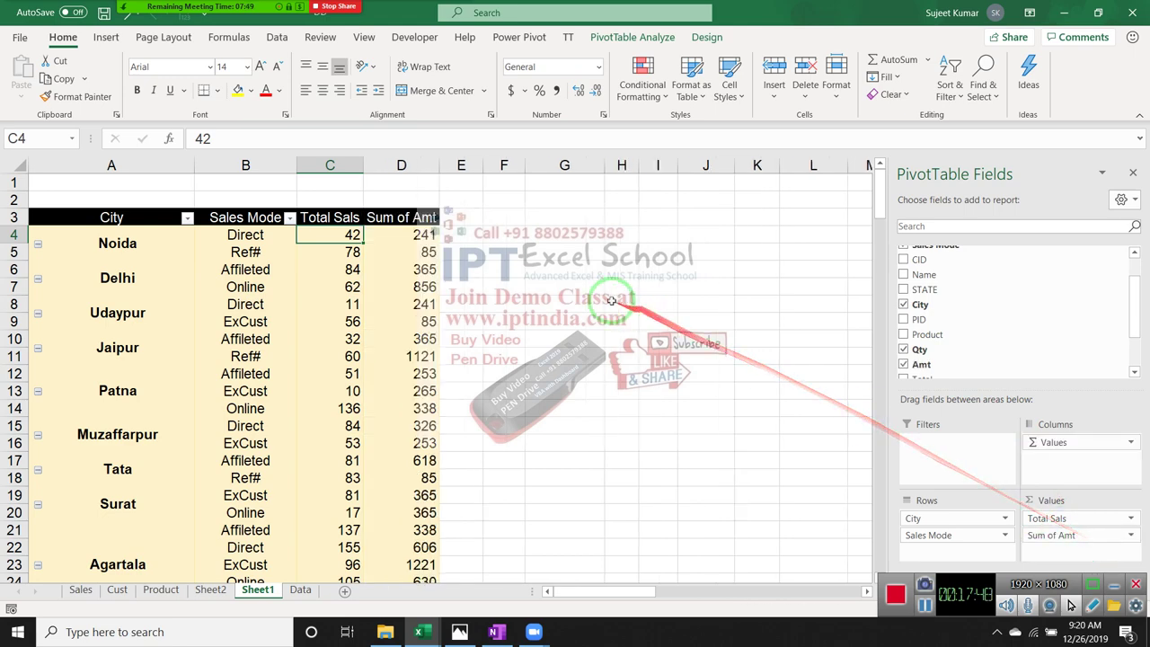
{"action": "left_click", "coordinate": [1132, 539]}
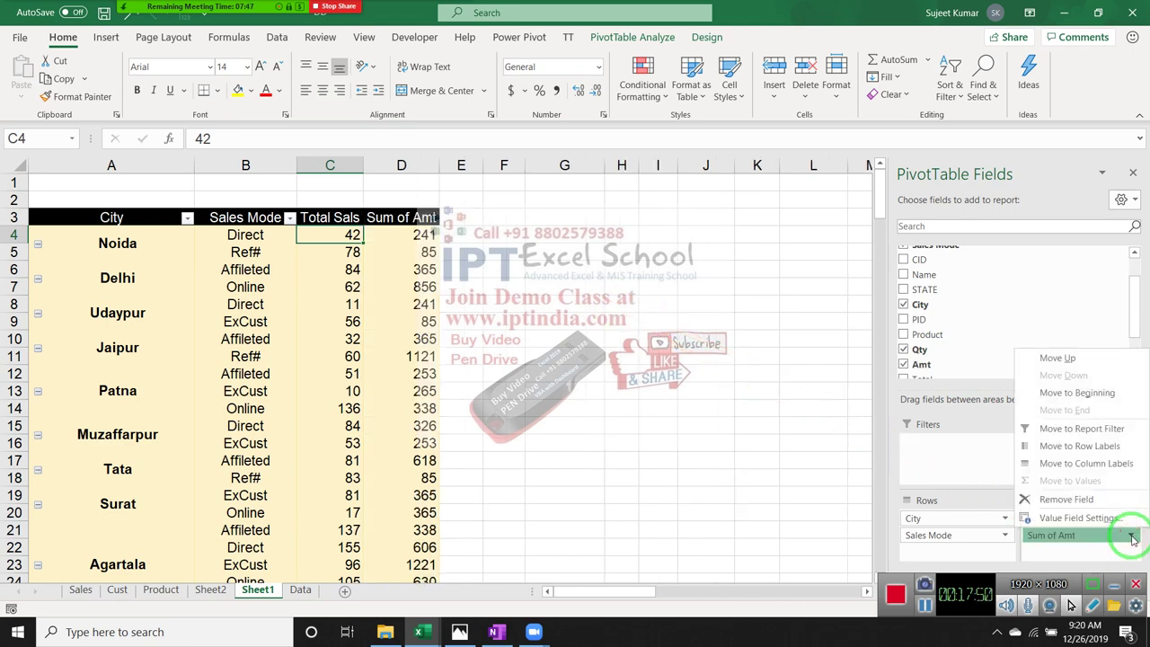
{"action": "left_click", "coordinate": [1118, 519]}
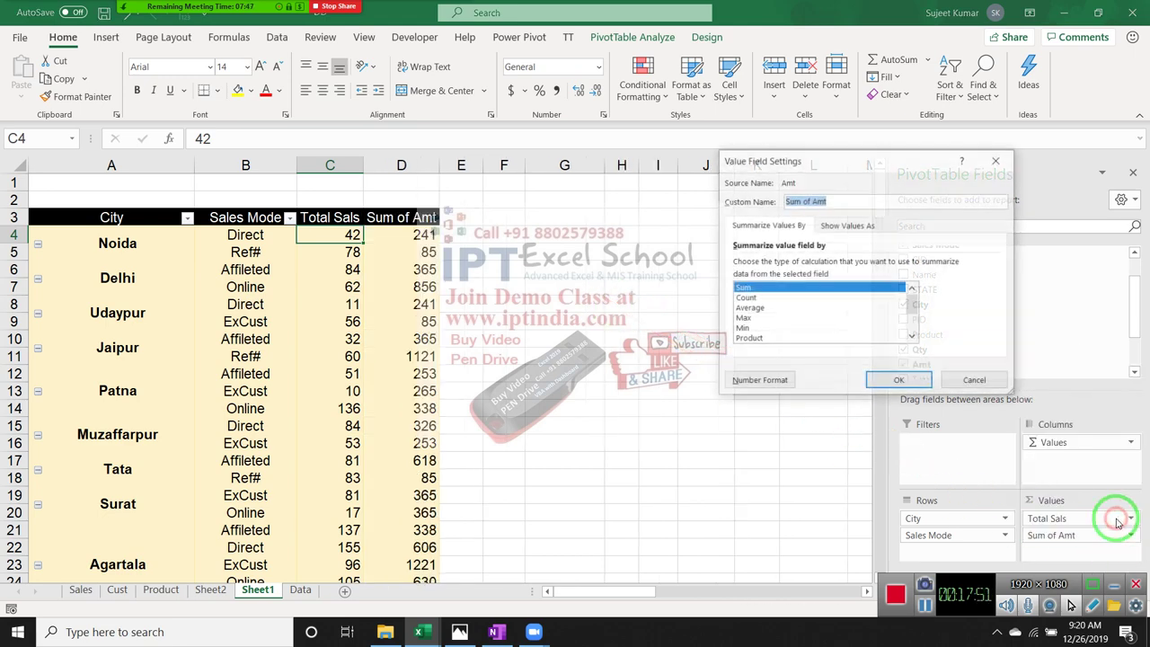
{"action": "left_click", "coordinate": [996, 161]}
{"action": "double_click", "coordinate": [409, 218]}
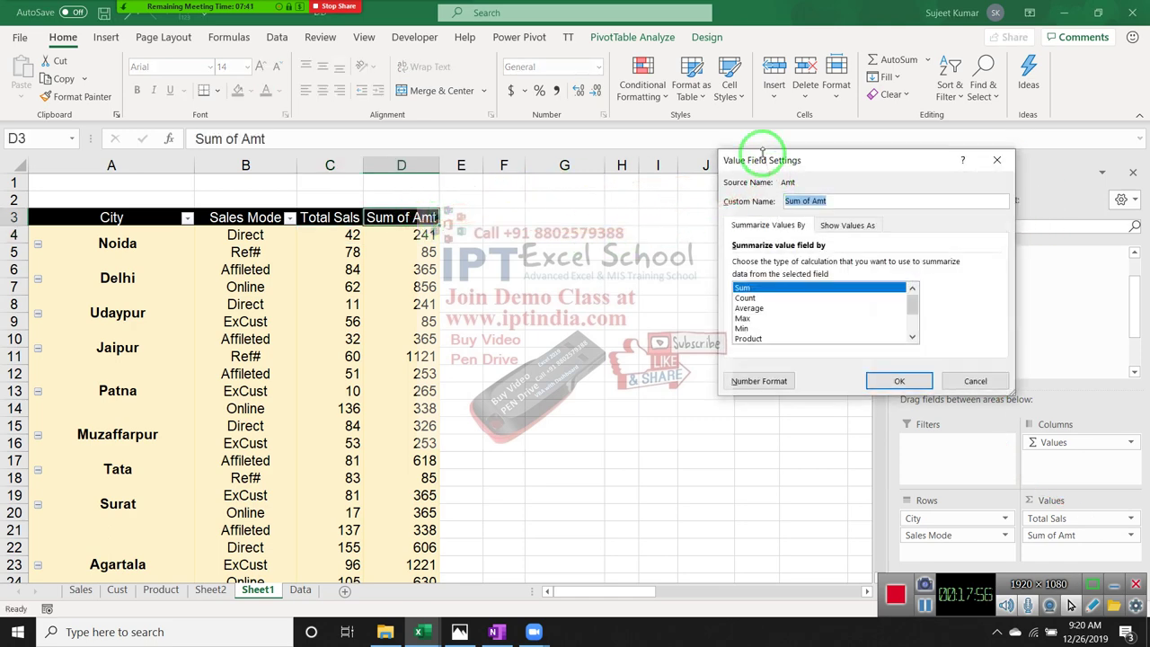
{"action": "left_click_drag", "start_coordinate": [761, 158], "coordinate": [611, 158]}
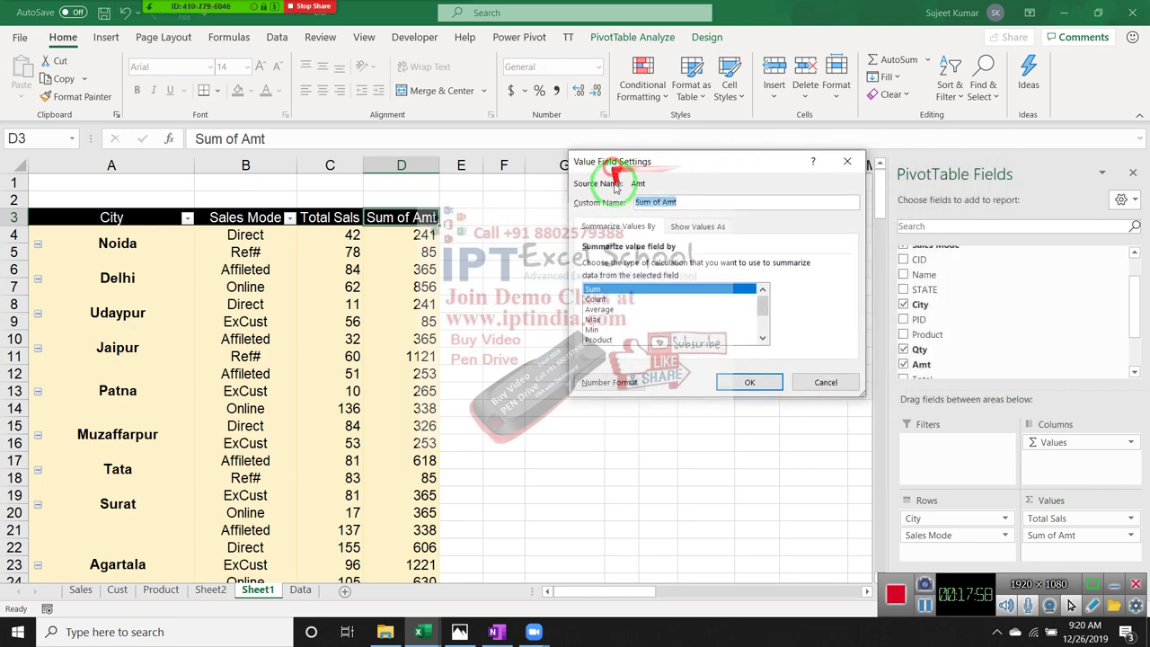
{"action": "left_click", "coordinate": [599, 309]}
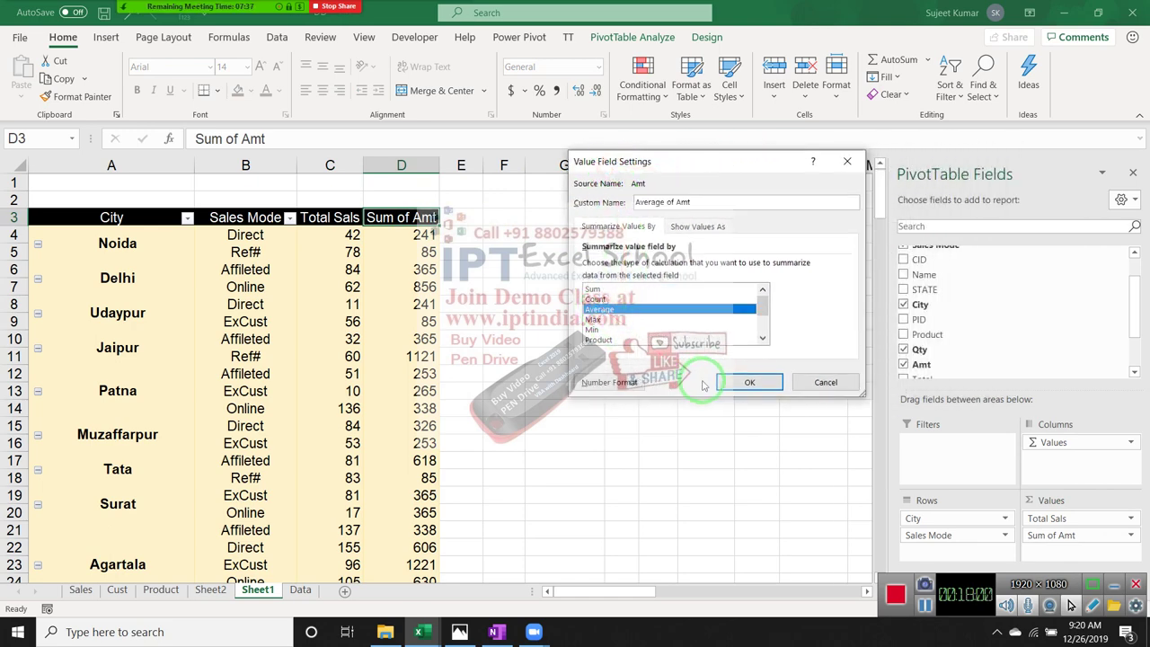
{"action": "left_click", "coordinate": [720, 384]}
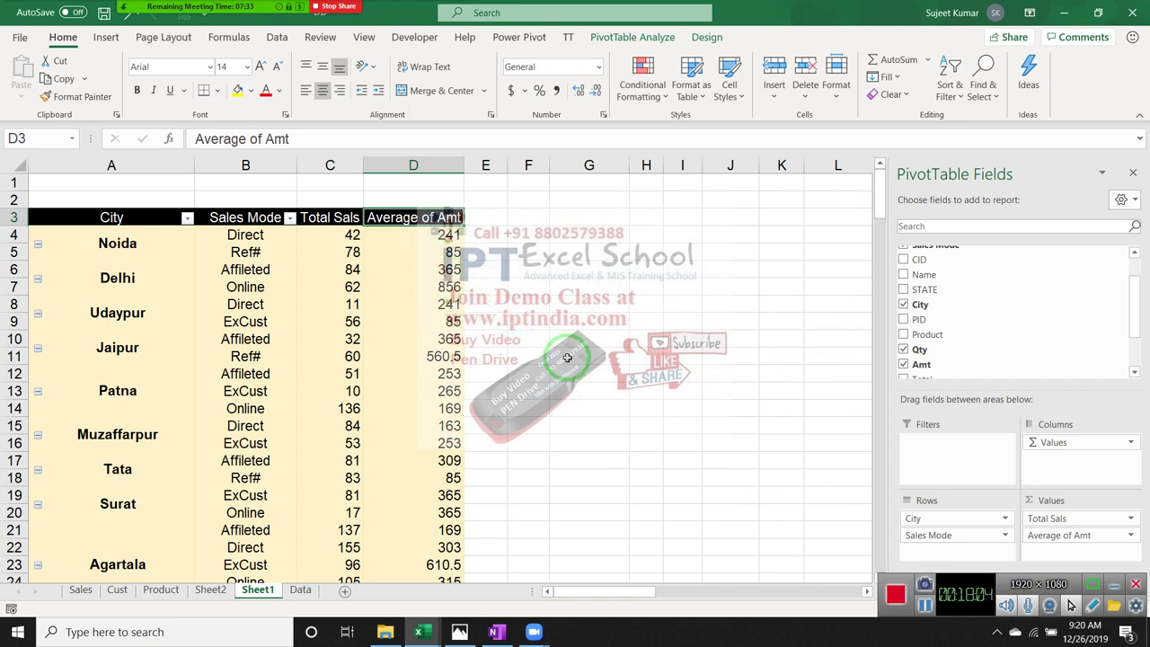
Add GTotal to the pivot Values, then check the 5616.8 and 85 cells
{"action": "scroll", "coordinate": [958, 368], "scroll_direction": "down", "scroll_amount": 2}
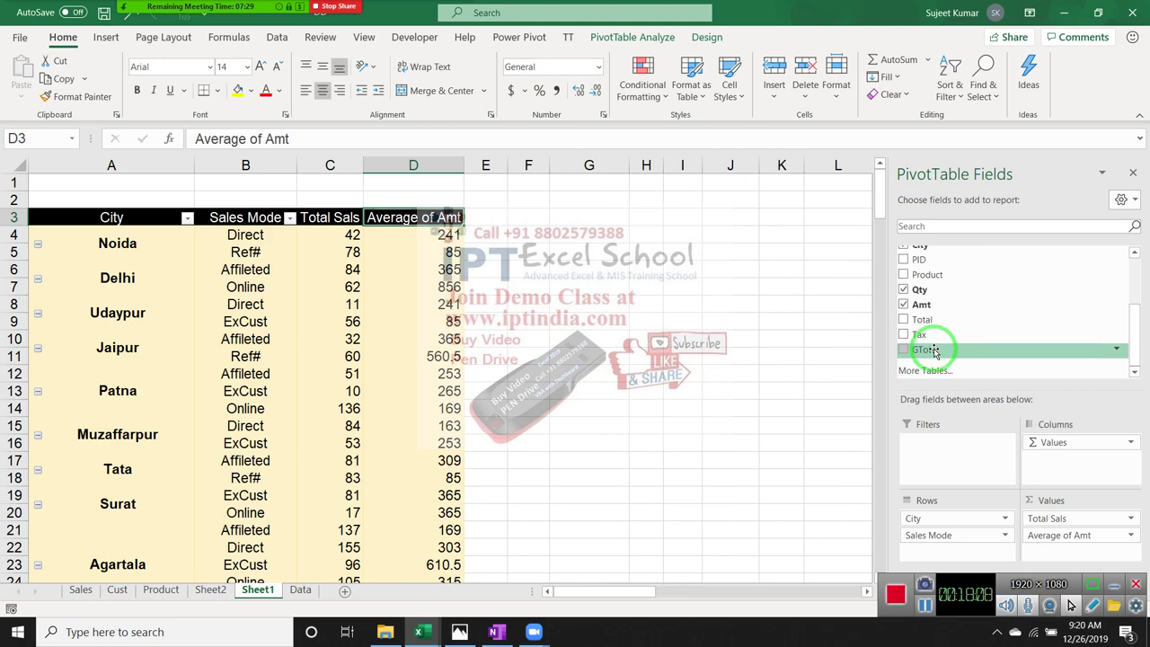
{"action": "left_click_drag", "start_coordinate": [933, 351], "coordinate": [1090, 552]}
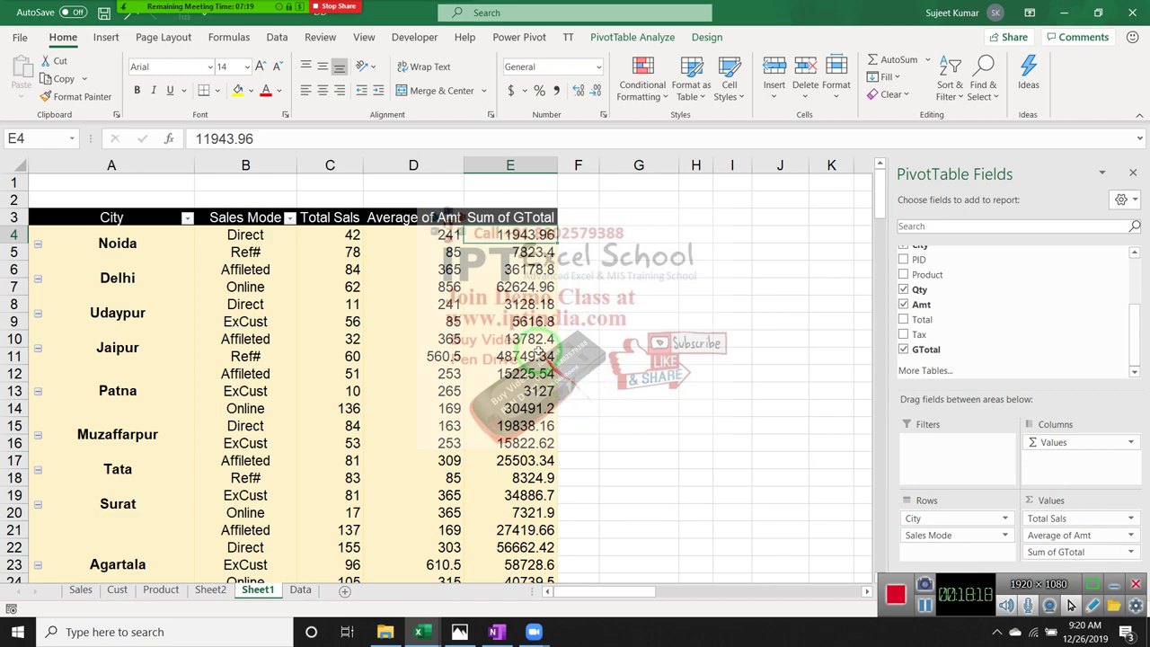
{"action": "left_click", "coordinate": [512, 322]}
{"action": "left_click", "coordinate": [400, 322]}
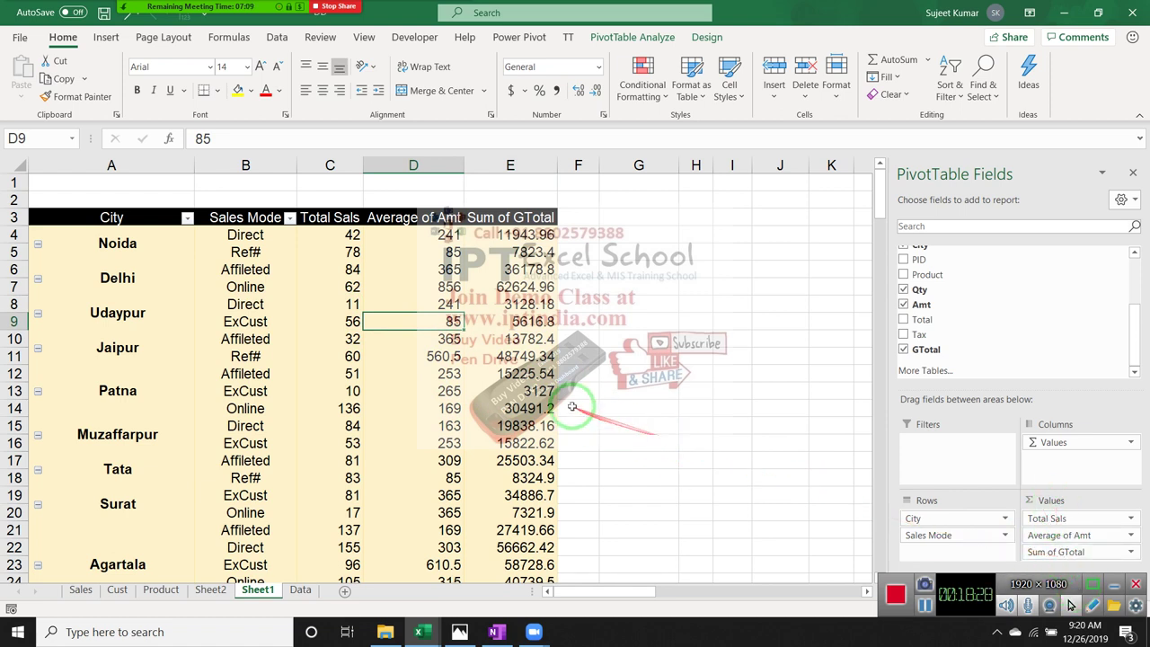
Show the Windows desktop with Win+D, then close Zoom's participants list
{"action": "mouse_move", "coordinate": [512, 352]}
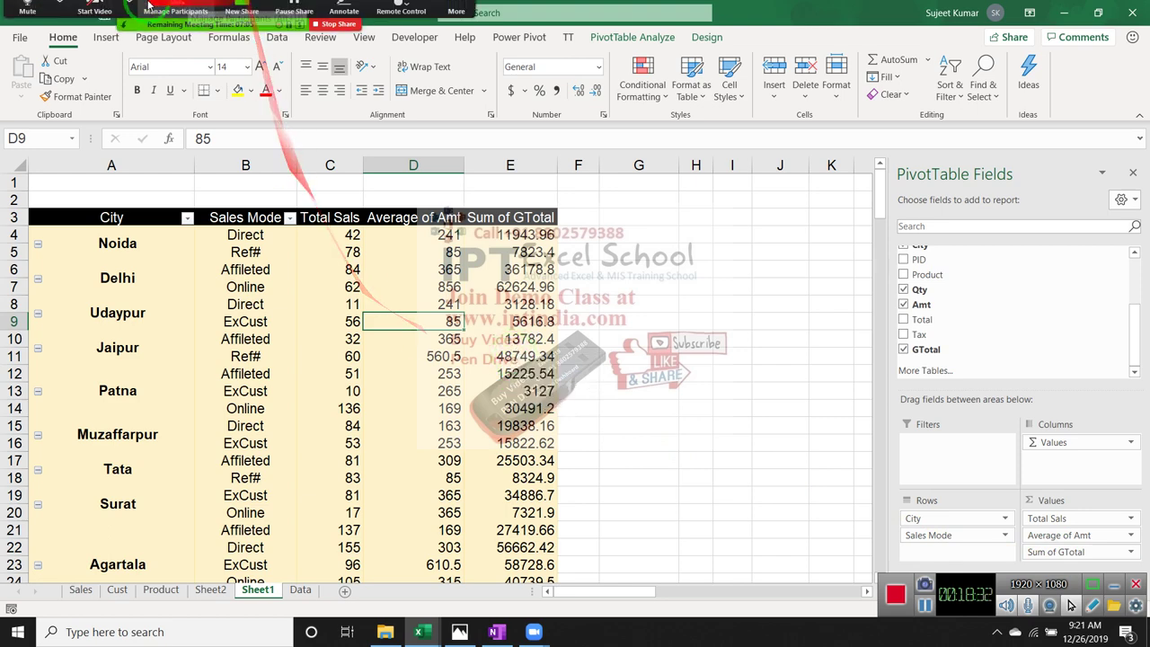
{"action": "left_click", "coordinate": [170, 25]}
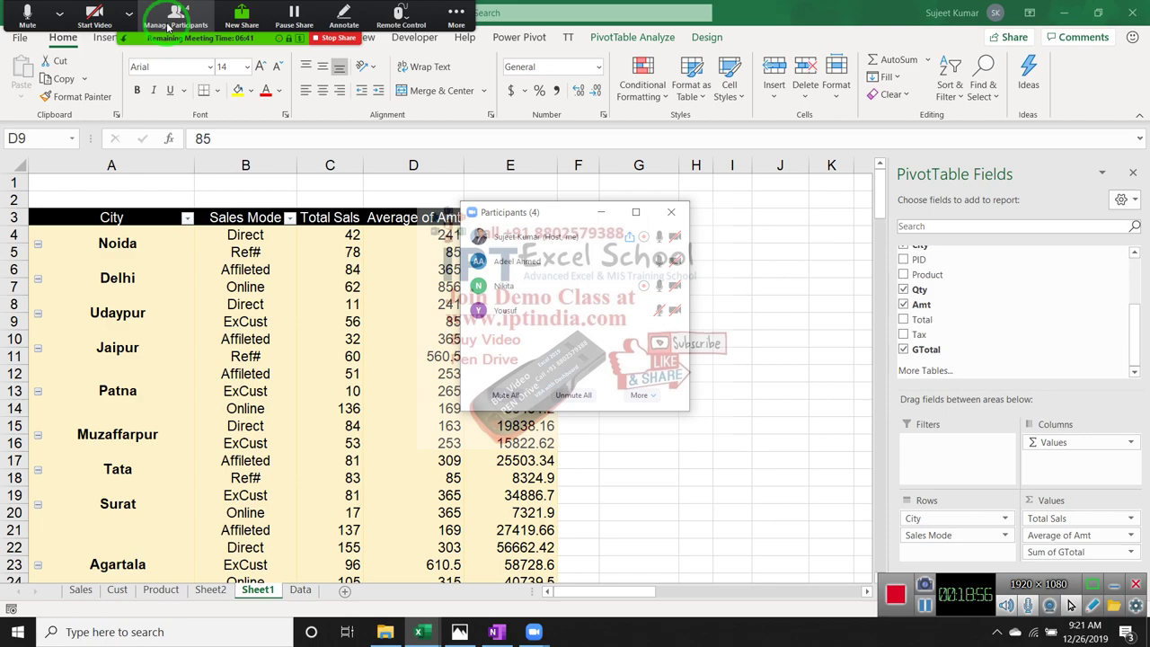
{"action": "key", "text": "super"}
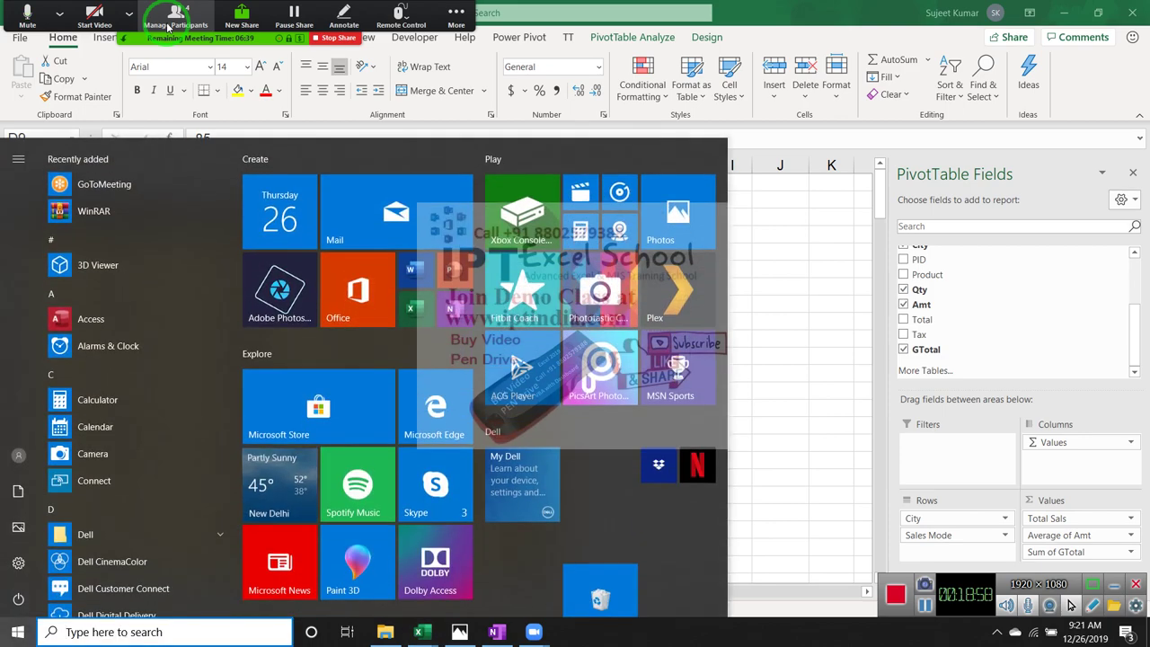
{"action": "key", "text": "super"}
{"action": "key", "text": "super+d"}
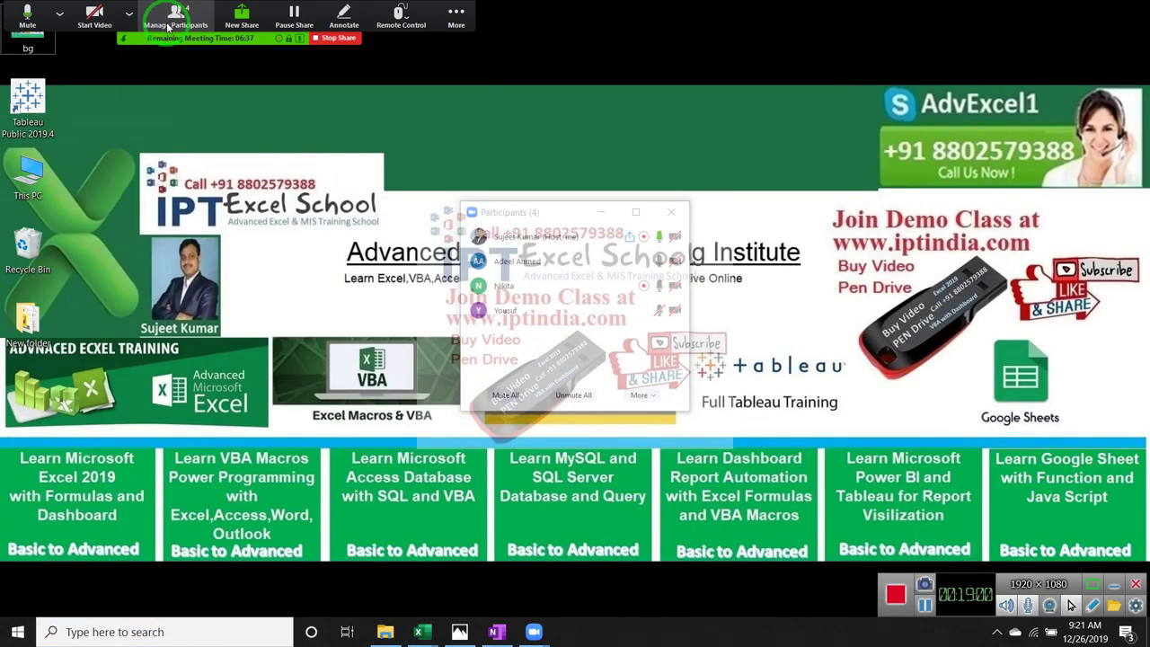
{"action": "left_click", "coordinate": [681, 214]}
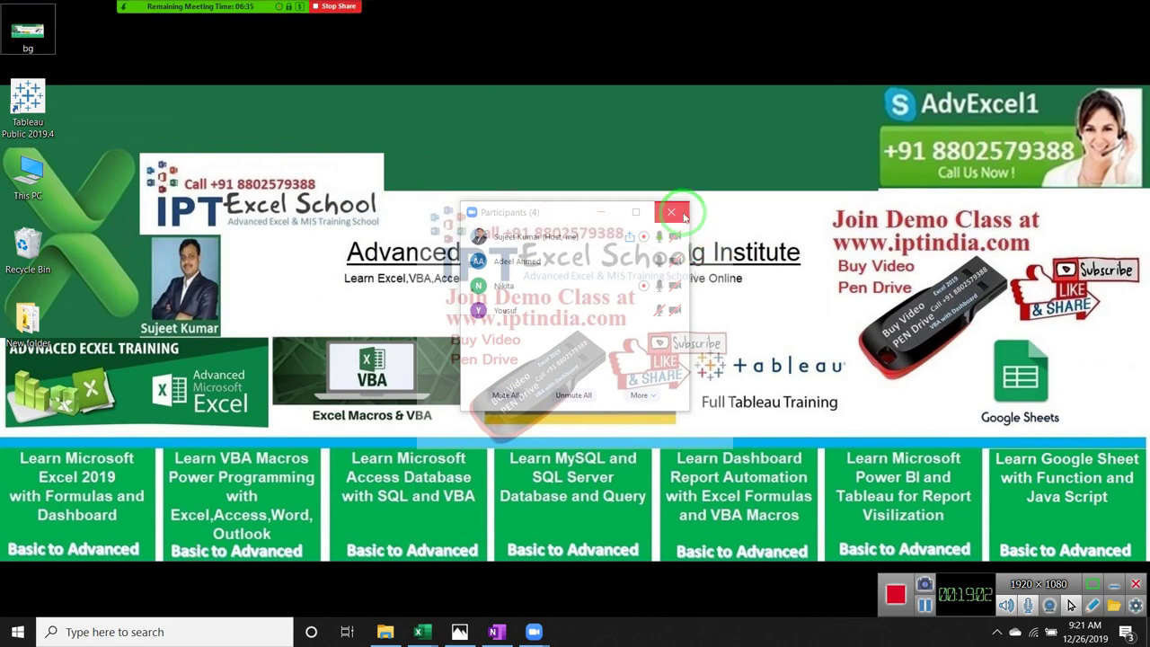